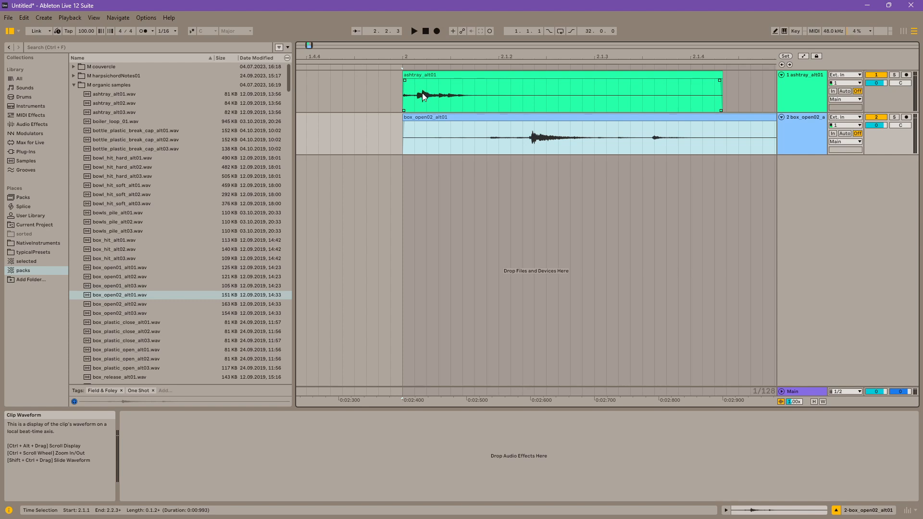
Step: Turn off Snap to Grid in the arrangement so the clips can be positioned freely
click(425, 93)
right_click(426, 90)
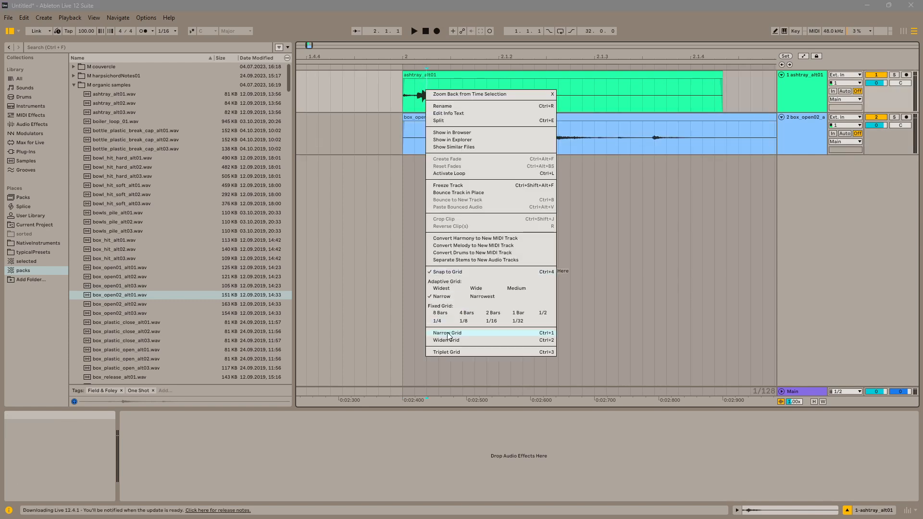
click(448, 273)
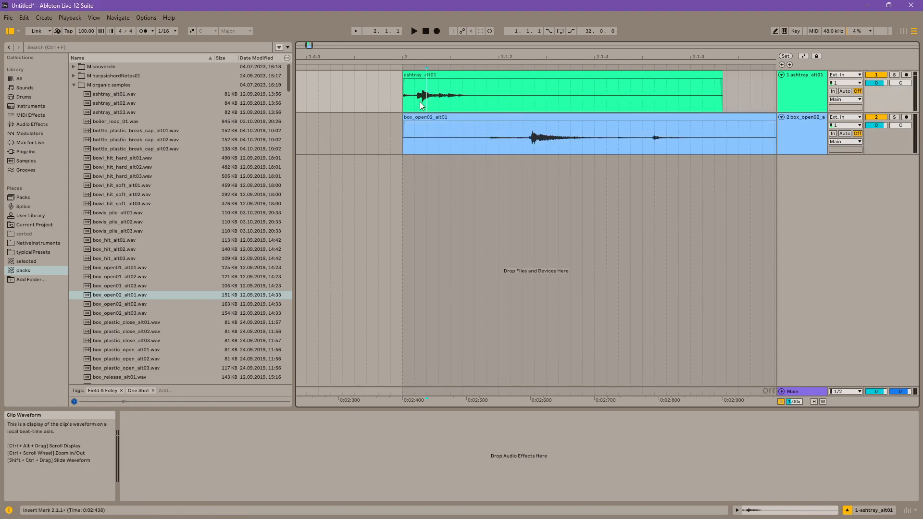
Step: Shift the box_open02_alt01 and ashtray_alt01 clips earlier so their main transients line up at bar 2, and play them together
click(532, 139)
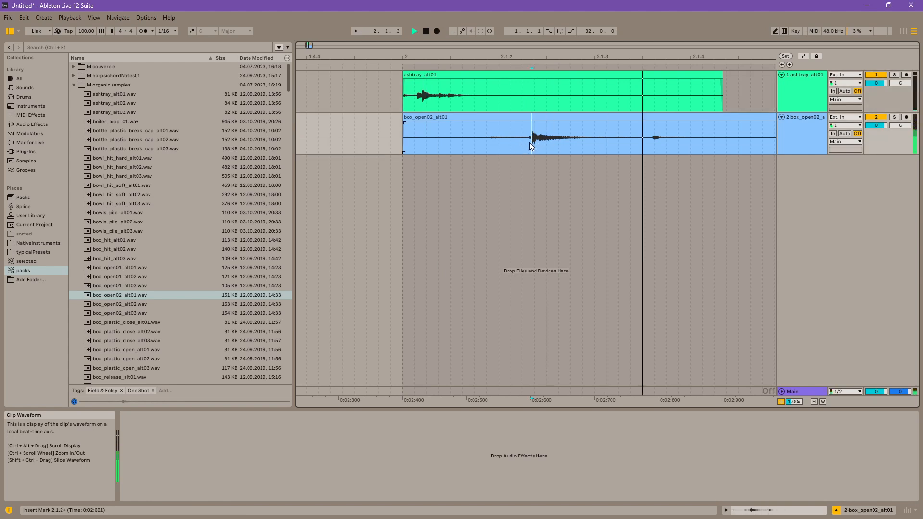
drag(551, 122, 424, 123)
click(423, 99)
key(space)
key(space)
drag(444, 75, 445, 52)
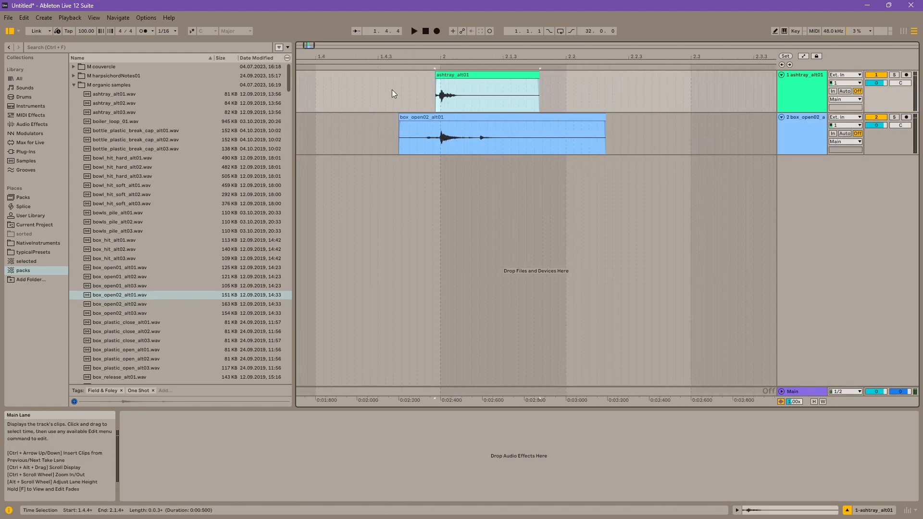
click(398, 73)
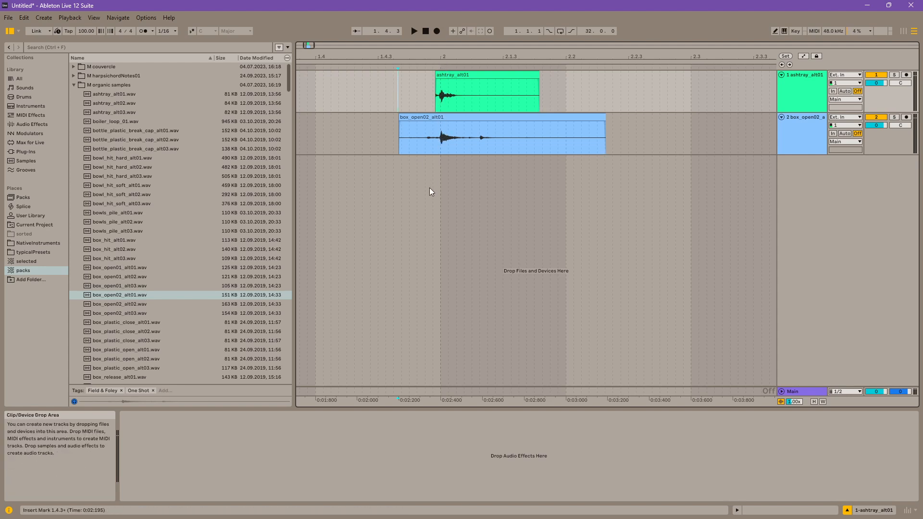
key(space)
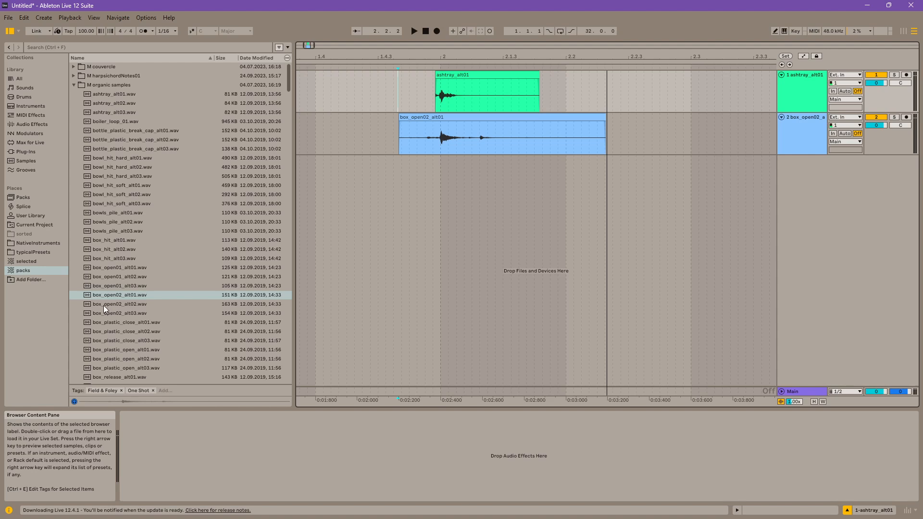
Step: Add box_open02_alt02.wav and box_open02_alt03.wav to the second track, spaced out after the first box_open02 clip
click(103, 305)
drag(108, 305, 622, 137)
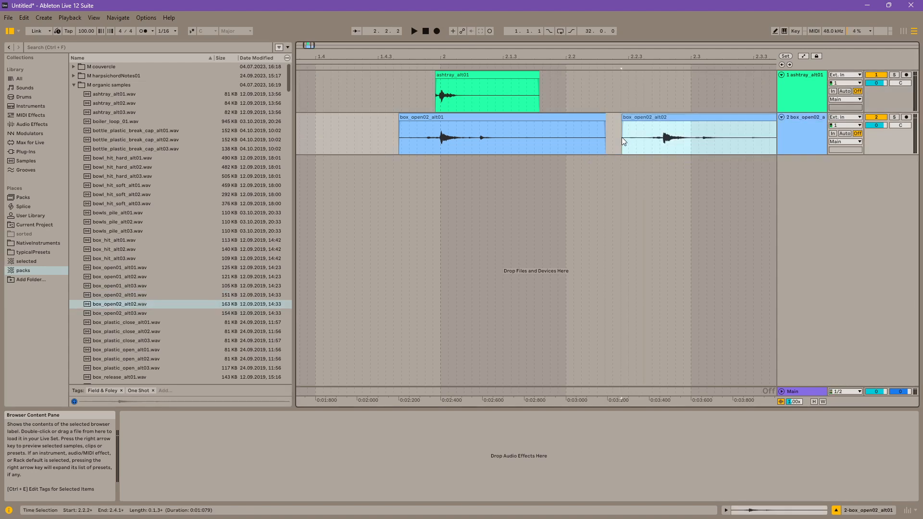
drag(611, 56, 465, 21)
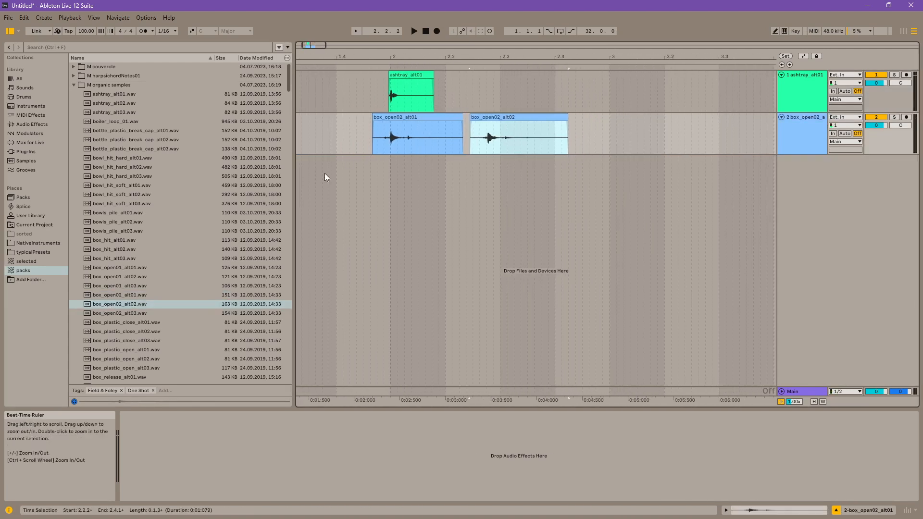
drag(131, 314, 622, 127)
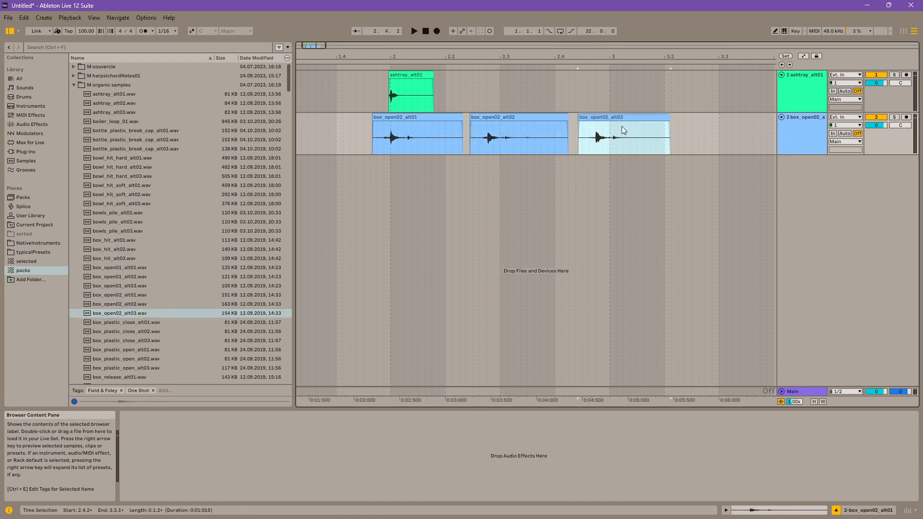
Step: Add ashtray_alt02.wav and ashtray_alt03.wav to the first track, aligning their transients with the second and third box_open02 clips
drag(108, 107, 473, 91)
click(123, 122)
drag(117, 113, 590, 85)
drag(478, 57, 478, 112)
drag(466, 75, 559, 85)
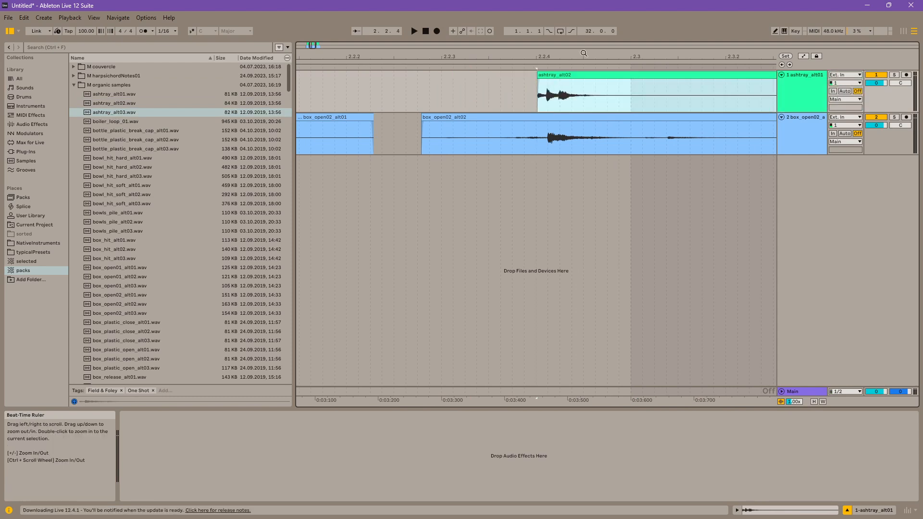
drag(585, 53, 299, 53)
drag(540, 81, 550, 20)
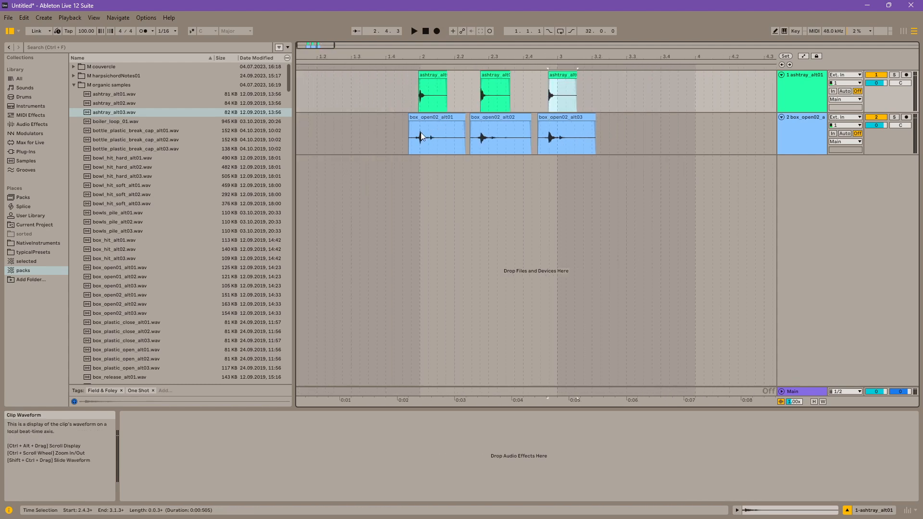
Step: Play the three layered ashtray and box_open02 hits from just before the first clips
click(388, 147)
key(space)
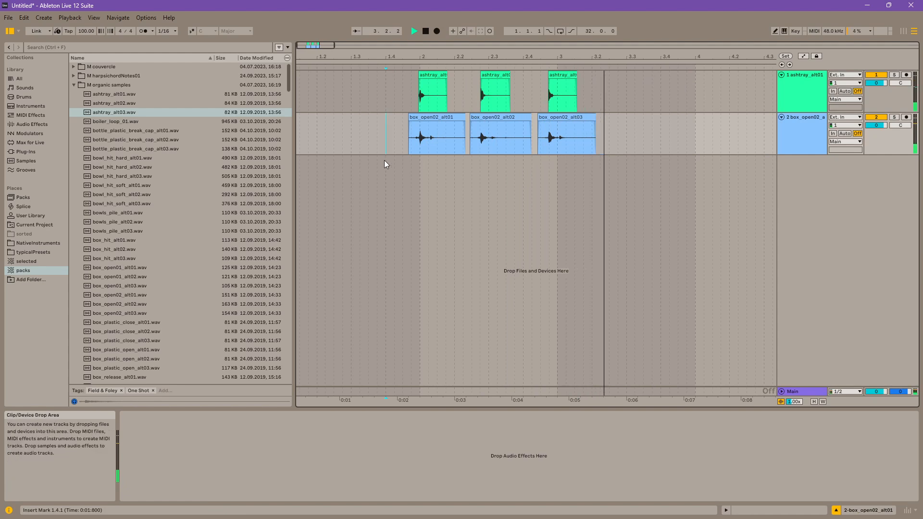
key(space)
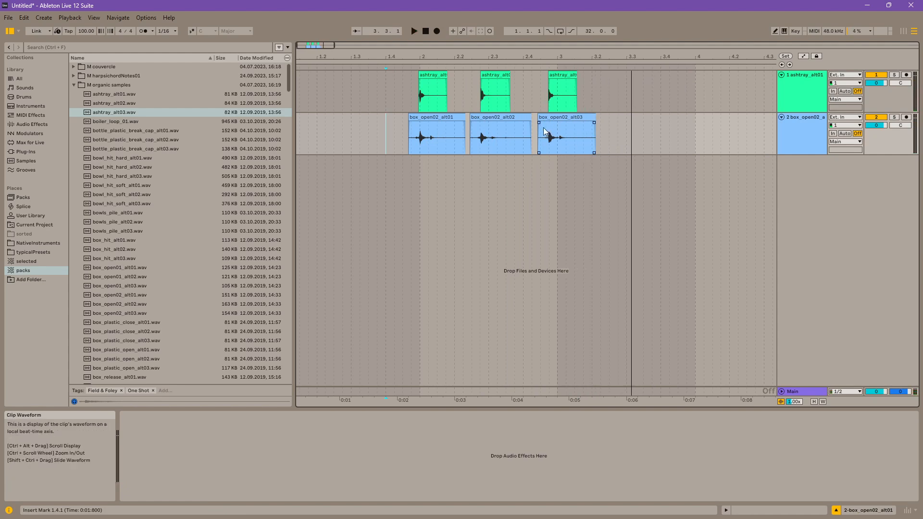
Step: Audition the bowl and box samples, and place box_hit_alt01.wav on a new third track under the first hit
click(123, 160)
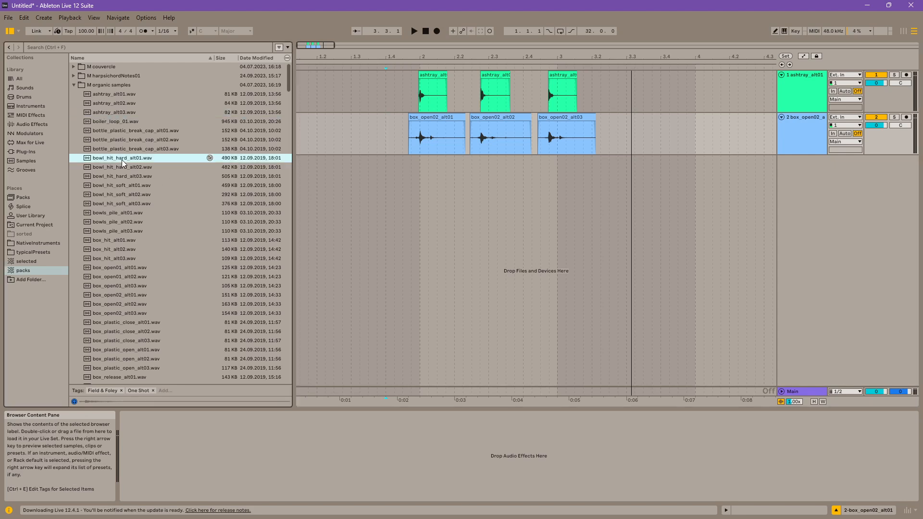
click(119, 185)
click(120, 221)
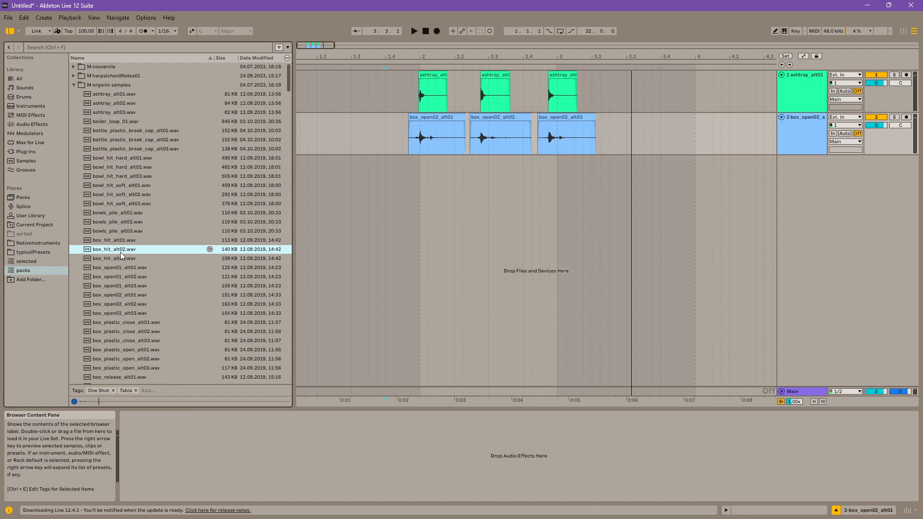
drag(120, 240, 424, 169)
drag(426, 55, 370, 76)
Step: Copy the box_hit_alt01 clip beneath the second and third hits, aligned with their transients
drag(356, 160, 579, 169)
drag(631, 56, 478, 41)
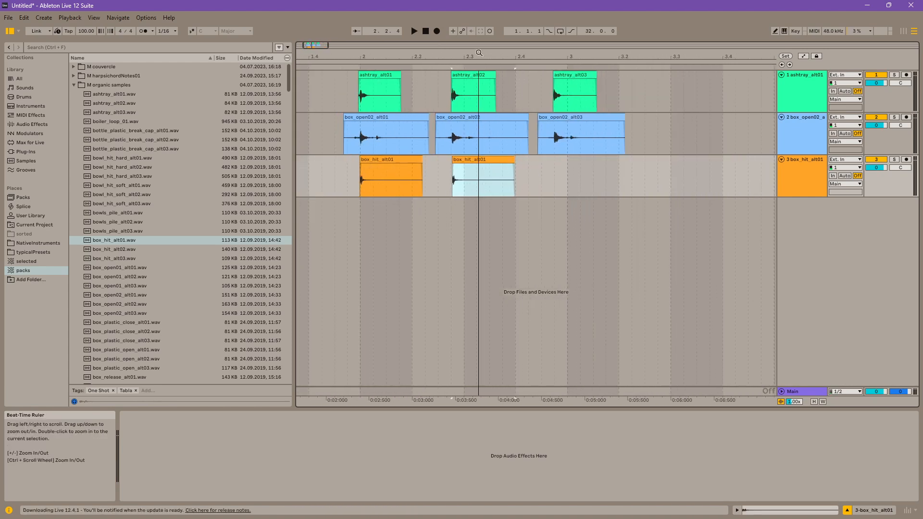
drag(474, 159, 576, 162)
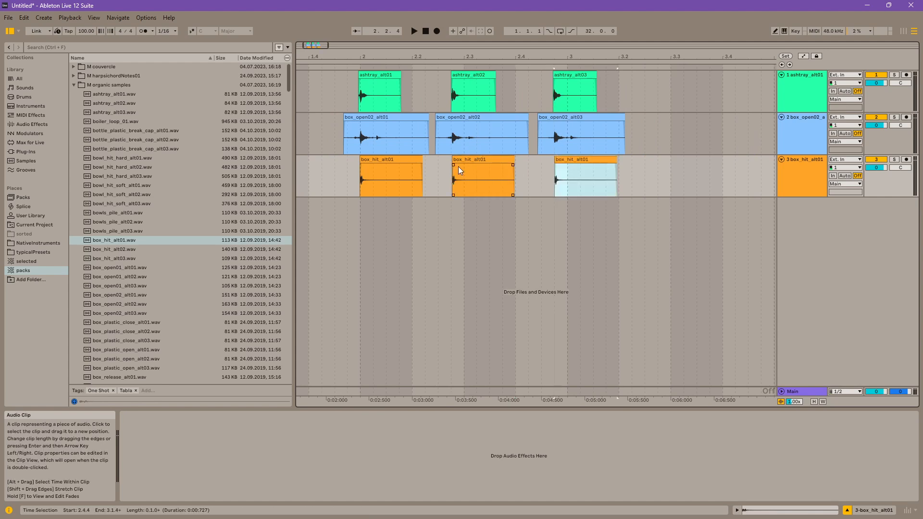
Step: Raise the second box_hit_alt01 clip's pitch, set the third's to -4 semitones and adjust its end, and play the result
double_click(458, 167)
drag(267, 336, 267, 345)
click(568, 162)
drag(632, 160, 621, 160)
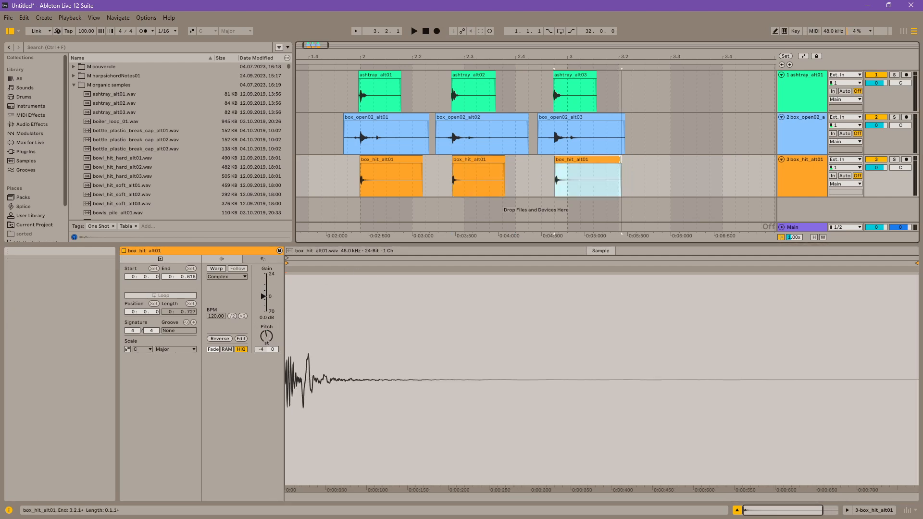
click(872, 510)
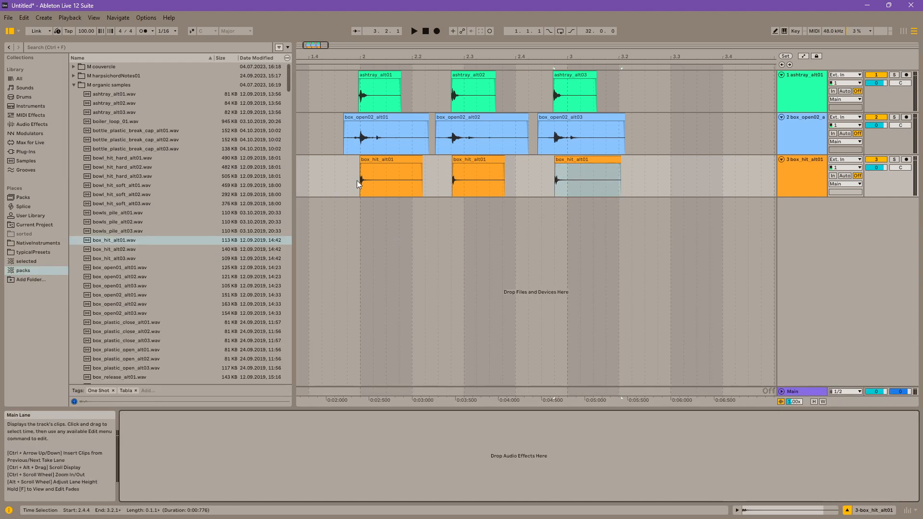
click(344, 176)
key(space)
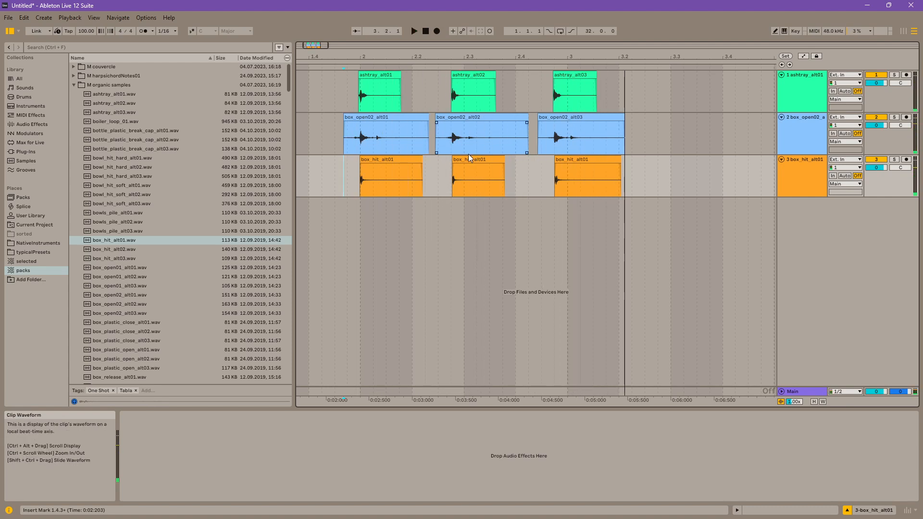
Step: Set the box_open02_alt02 clip's pitch to +11 semitones and realign its transient with the second hit, checking by playback
click(457, 119)
click(770, 505)
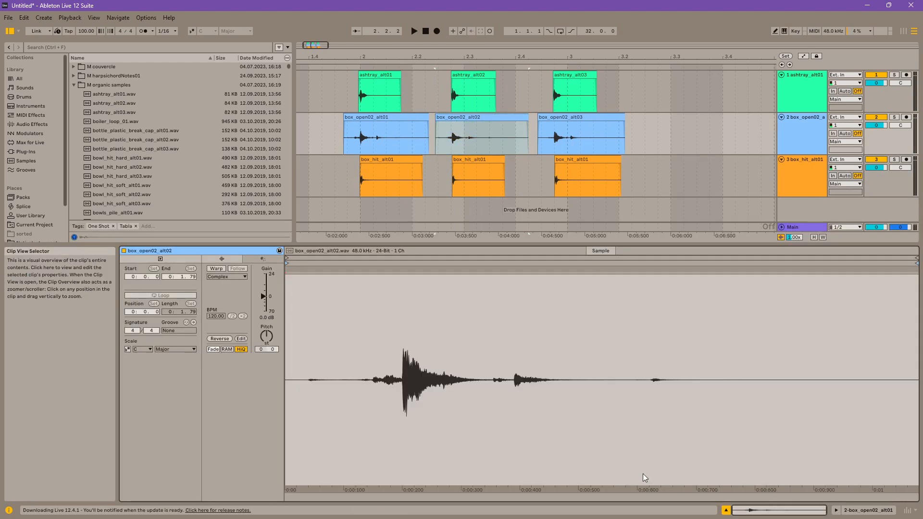
drag(265, 332, 265, 303)
click(311, 273)
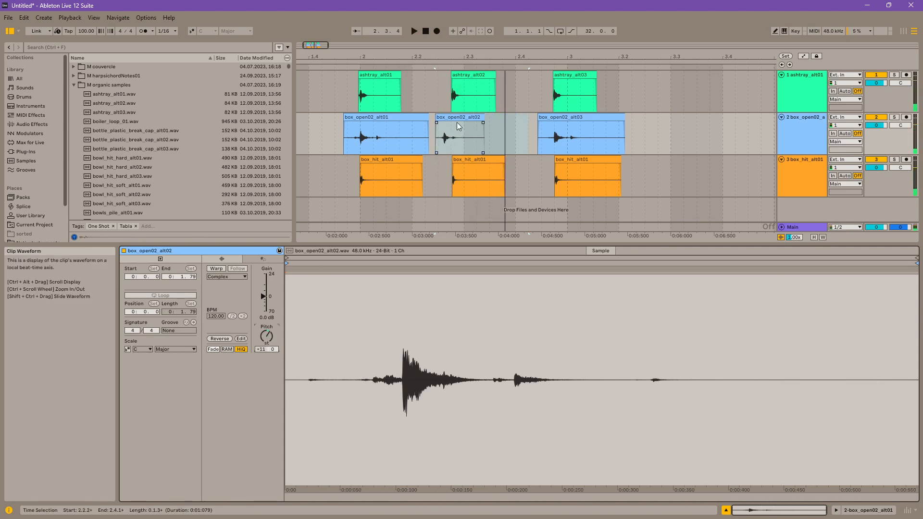
drag(457, 120, 461, 129)
key(space)
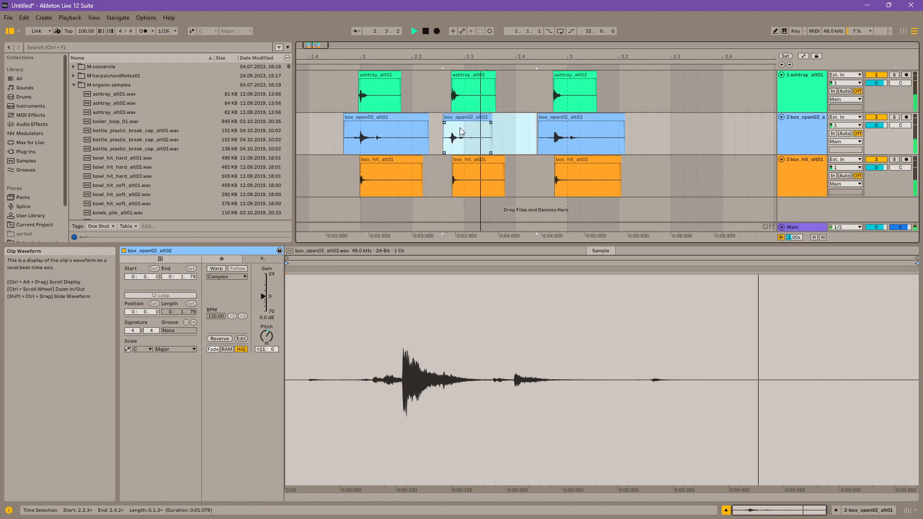
Step: Select all three box_open02 clips and shift them slightly earlier than the other layers, checking the timing by playback
click(386, 117)
shift+click(595, 119)
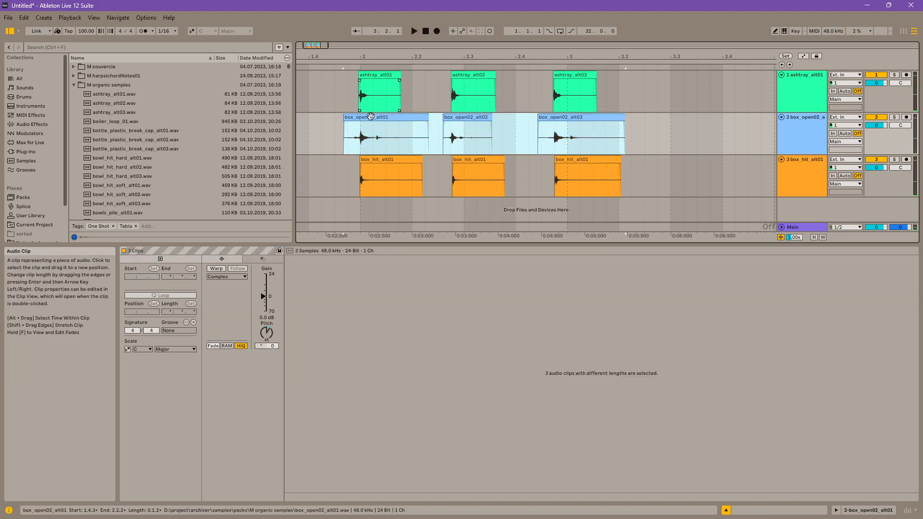
mouse_move(369, 117)
mouse_down()
mouse_move(376, 119)
mouse_move(363, 122)
mouse_up()
key(space)
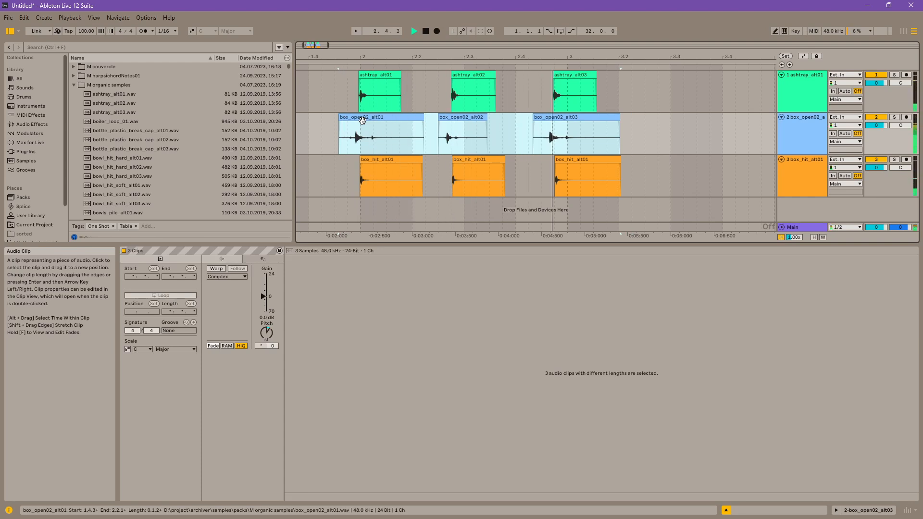
drag(365, 119, 359, 118)
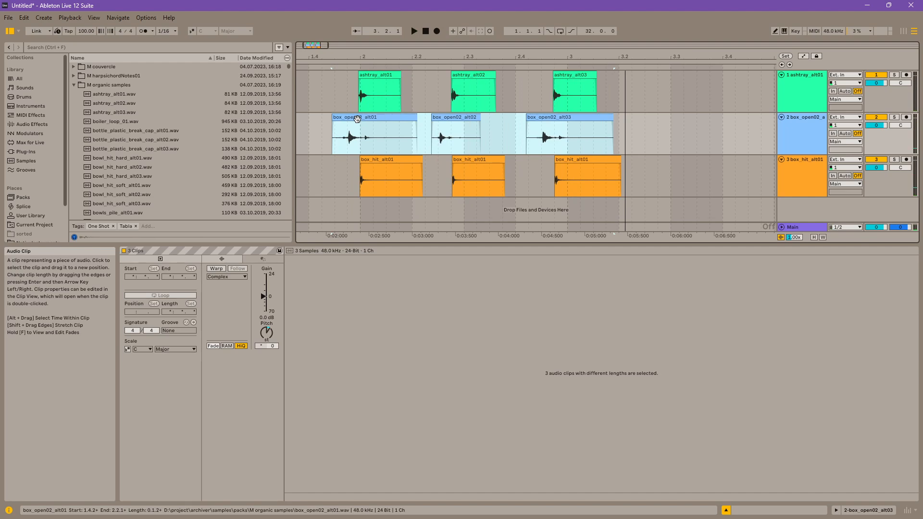
click(883, 512)
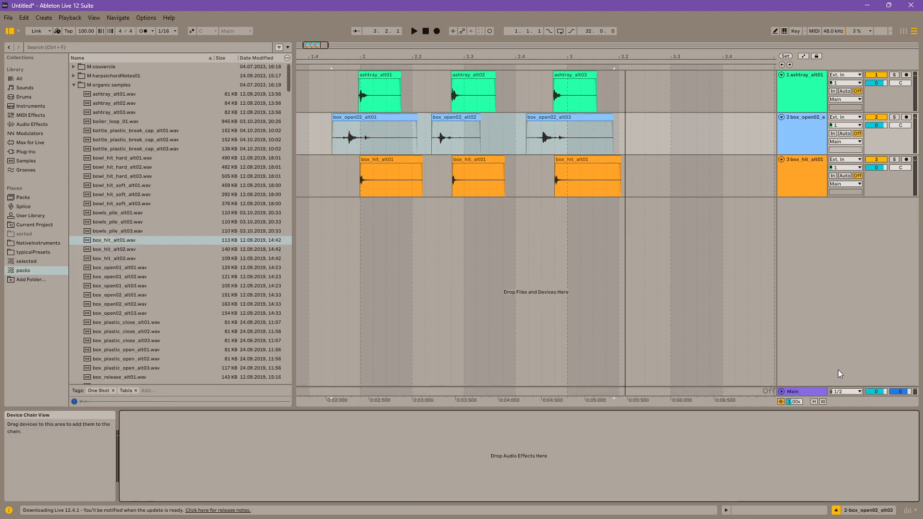
Step: Load the M shotter 01.amxd instrument from the User Library's shotter folder onto a new track
click(40, 217)
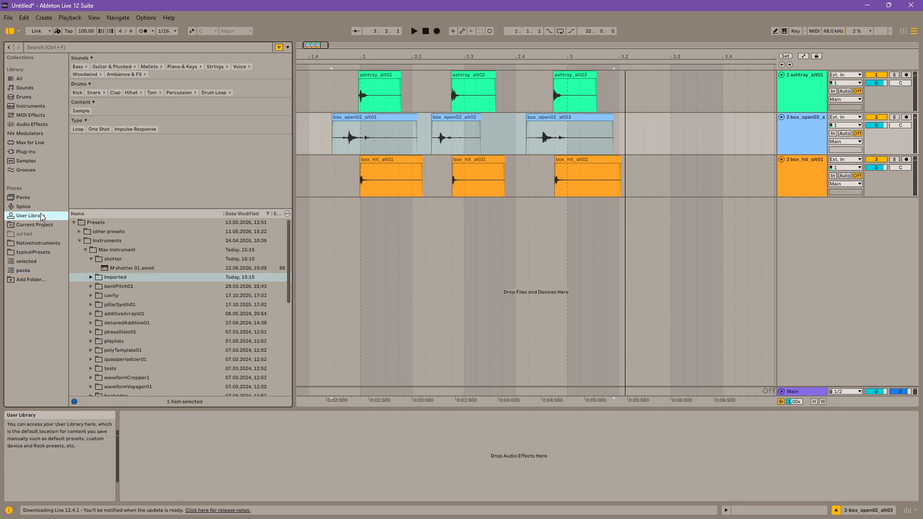
drag(124, 270, 400, 247)
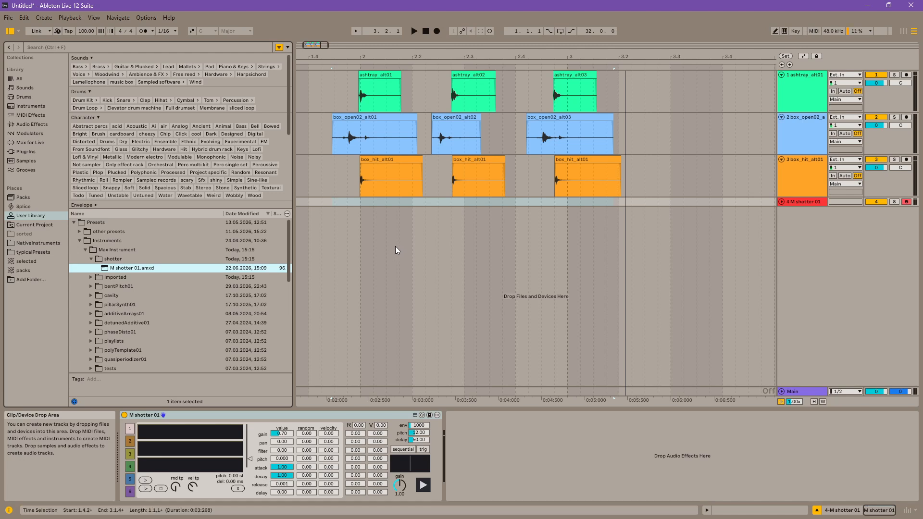
Step: Look through the slots of M shotter 01 and the three audio tracks, returning to the instrument's first slot
click(129, 429)
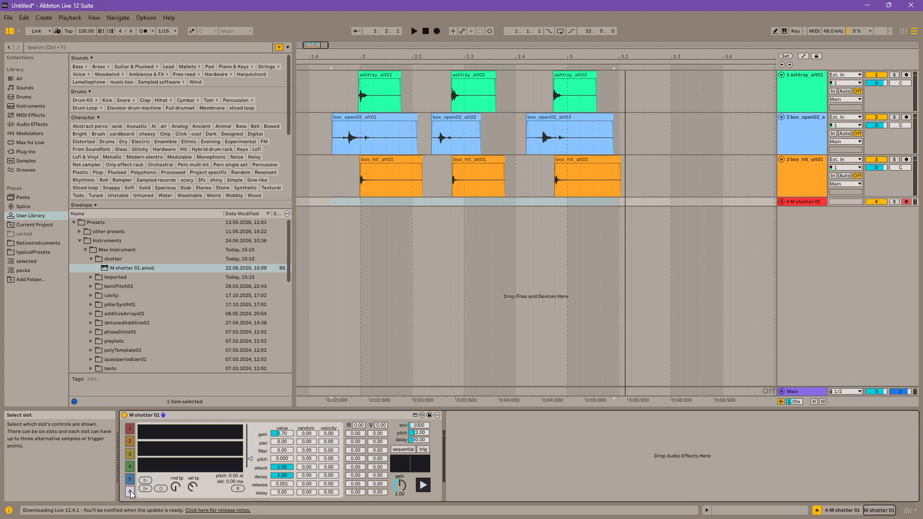
click(814, 86)
click(804, 133)
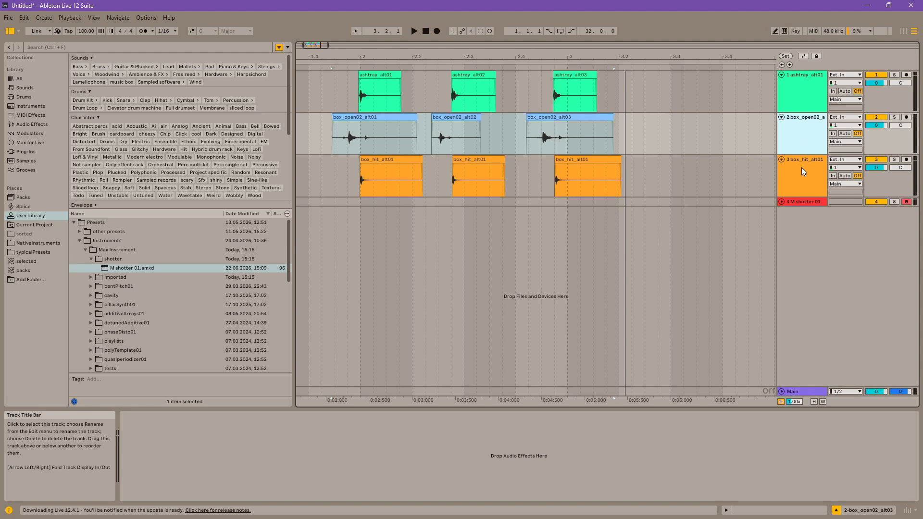
click(804, 173)
click(807, 202)
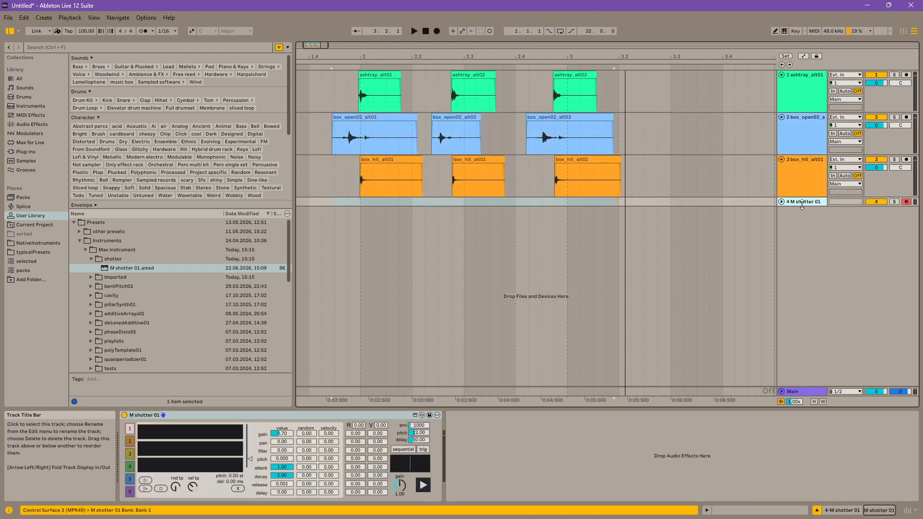
click(130, 435)
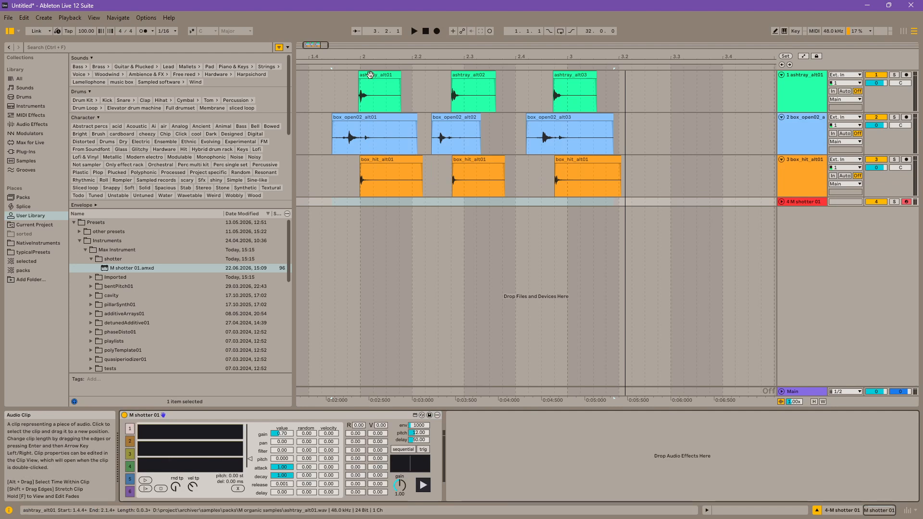
Step: Load the clips ashtray_alt01, ashtray_alt02 and ashtray_alt03 into the three waveform displays of slot 1, and audition the slot
drag(368, 75, 186, 432)
drag(459, 94, 195, 449)
drag(574, 94, 172, 467)
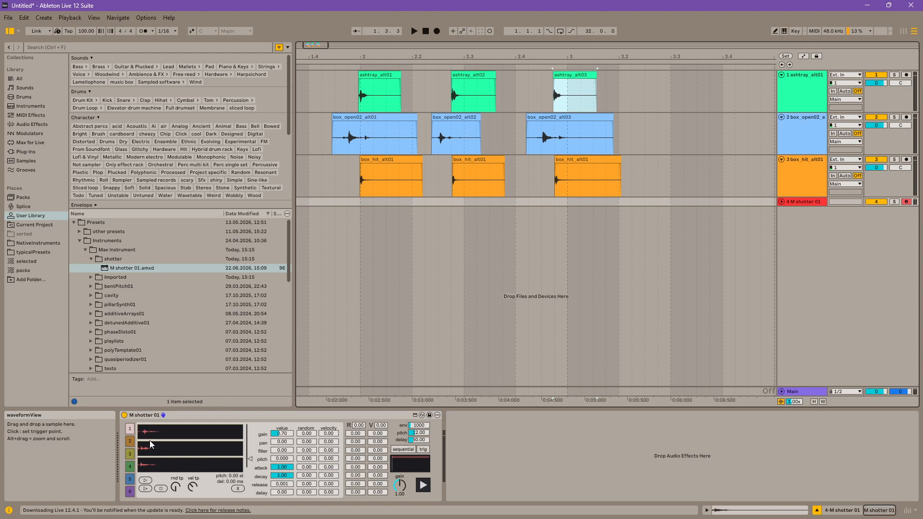
click(146, 482)
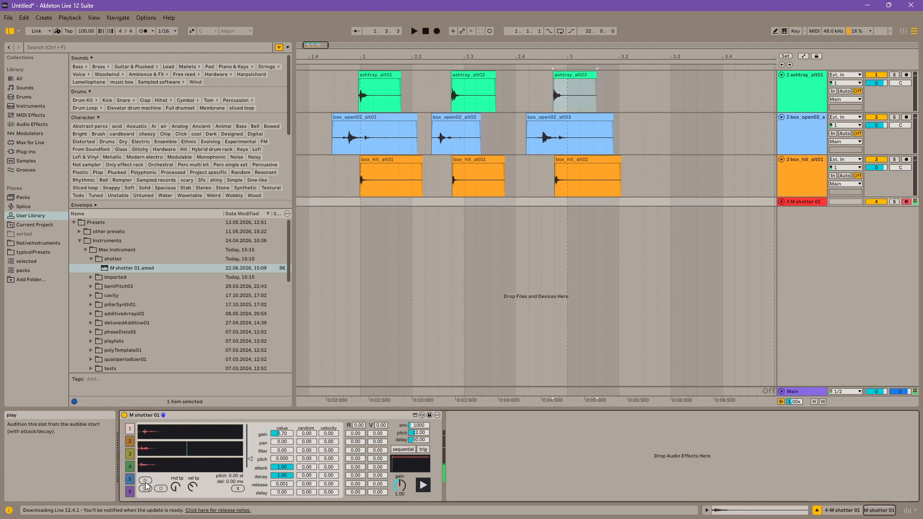
Step: Zoom into slot 1's three waveforms, place a trigger point on each sample's transient, and audition the samples from those points
click(146, 482)
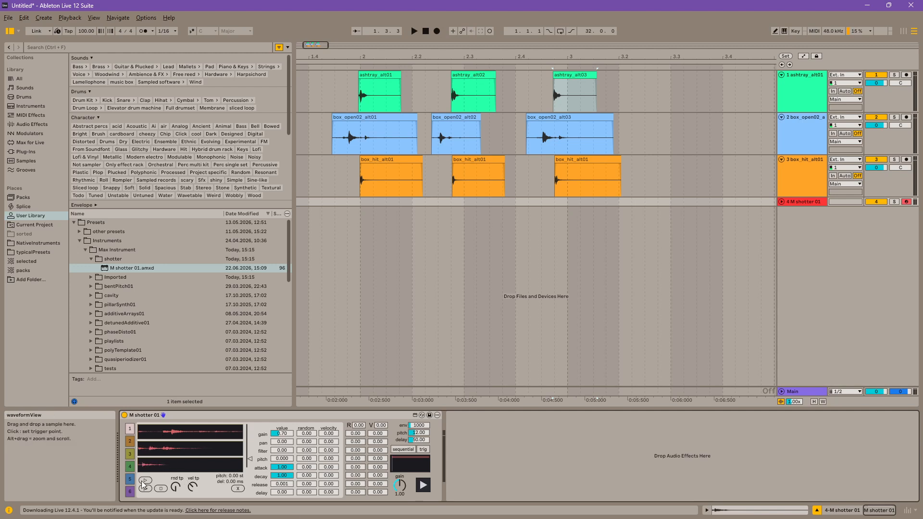
drag(155, 515, 156, 518)
drag(143, 466, 155, 517)
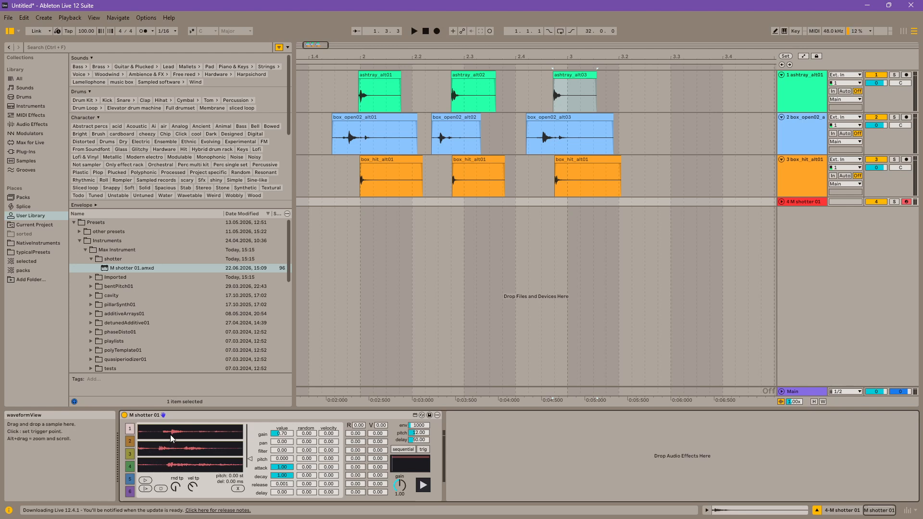
click(187, 451)
click(145, 482)
click(146, 489)
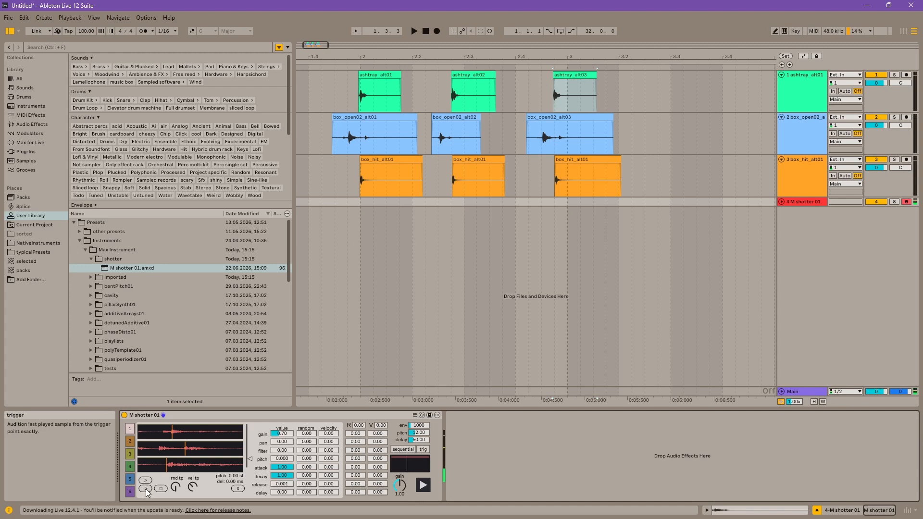
click(146, 489)
drag(165, 451, 189, 428)
drag(195, 469, 196, 465)
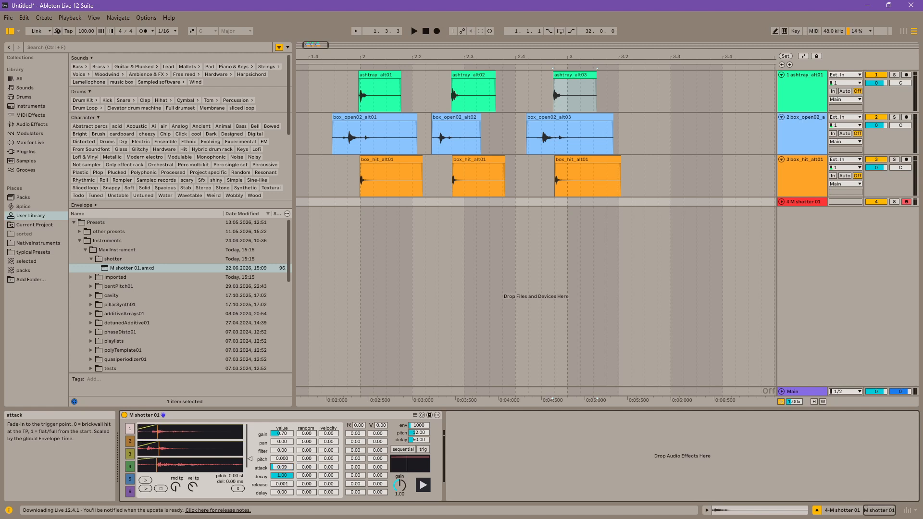
Step: Set slot 1's attack to 0.02, decay to 0.06 and release to 0.000, and audition the slot
drag(283, 467, 282, 474)
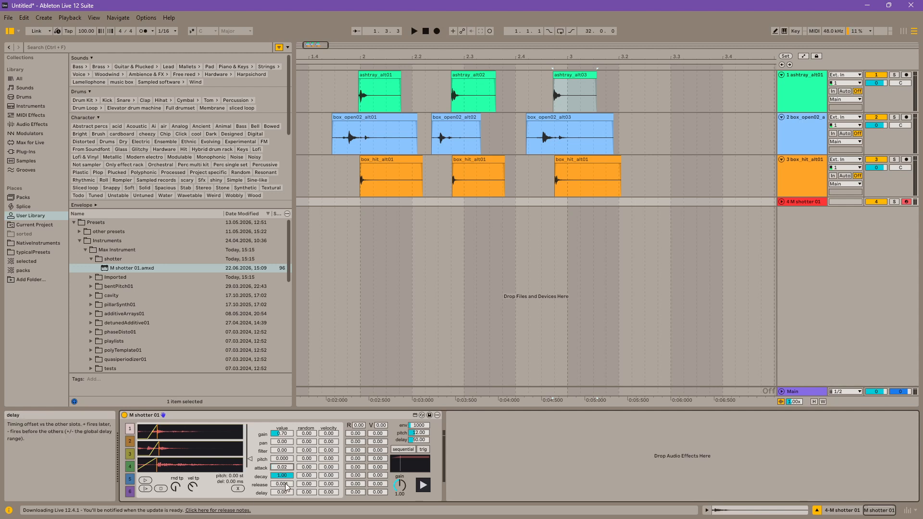
drag(283, 476, 282, 517)
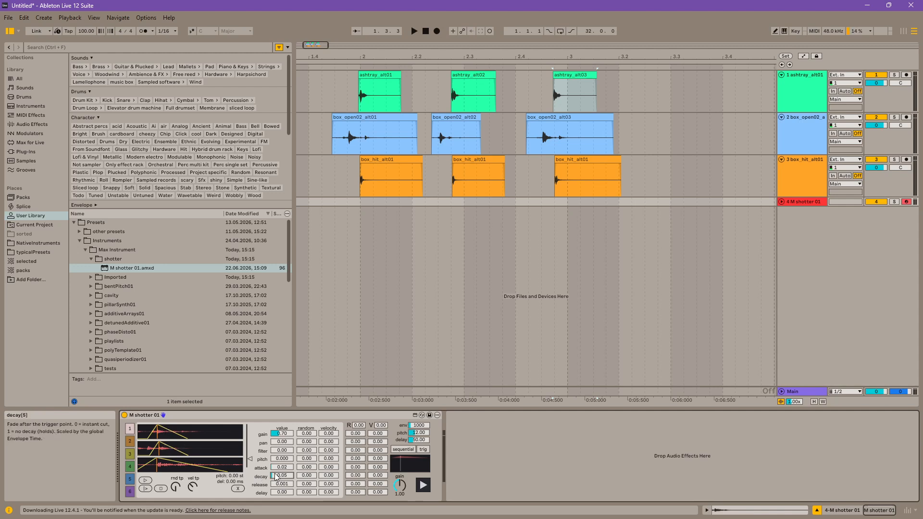
drag(276, 475, 276, 429)
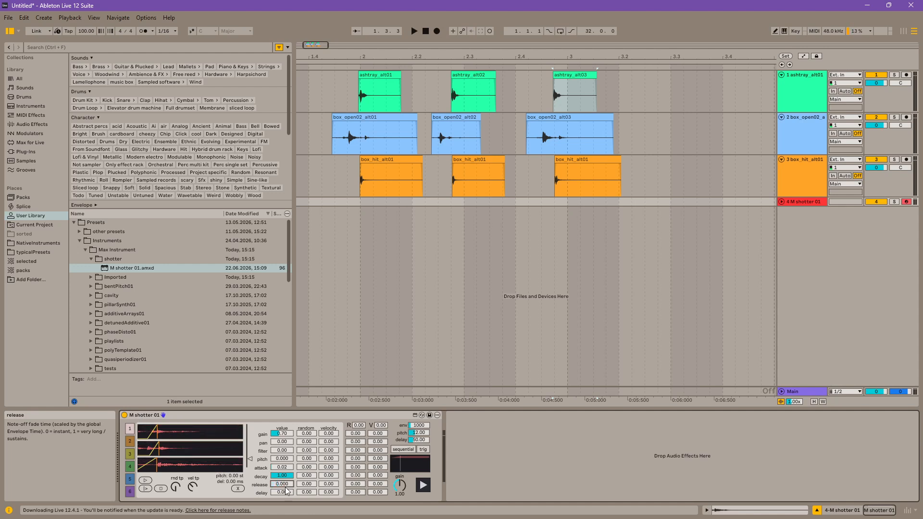
mouse_move(284, 477)
mouse_down()
mouse_move(284, 516)
mouse_move(282, 483)
mouse_up()
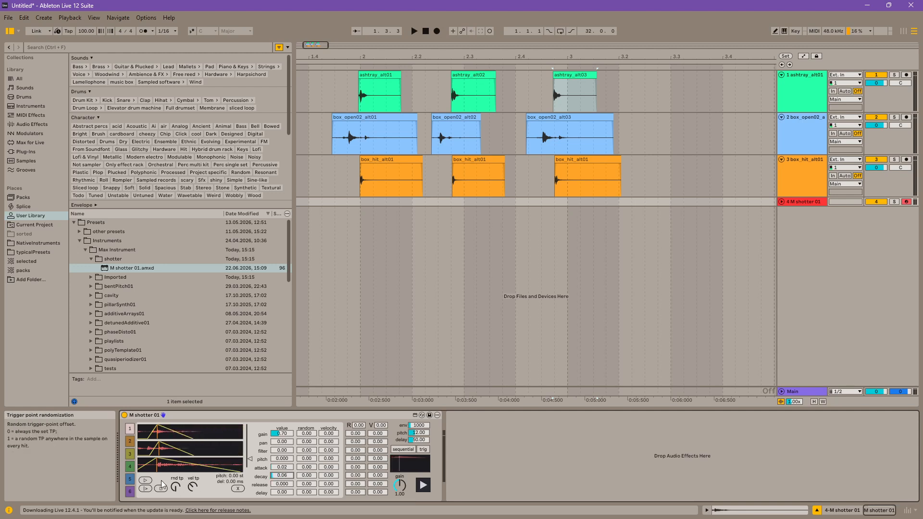
click(145, 481)
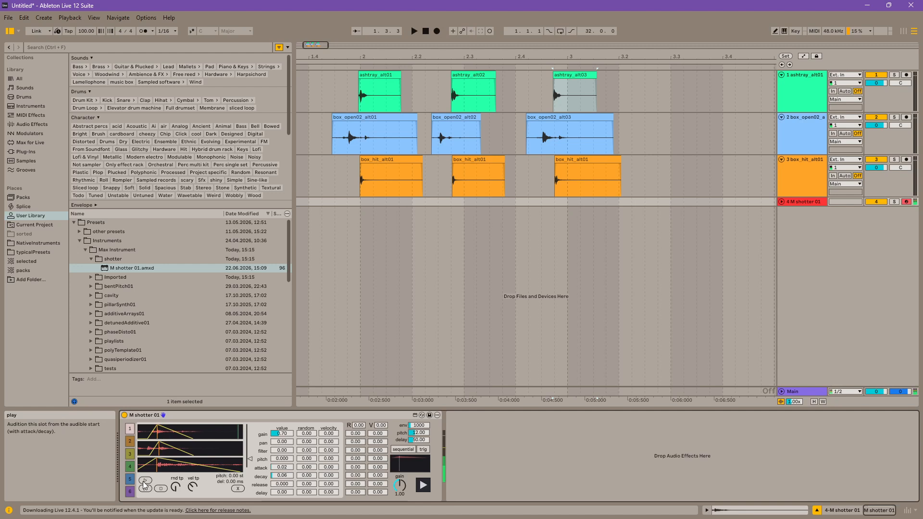
Step: Load the clips box_open02_alt01, box_open02_alt02 and box_open02_alt03 into slot 2's three waveform displays, and audition the slot
click(130, 442)
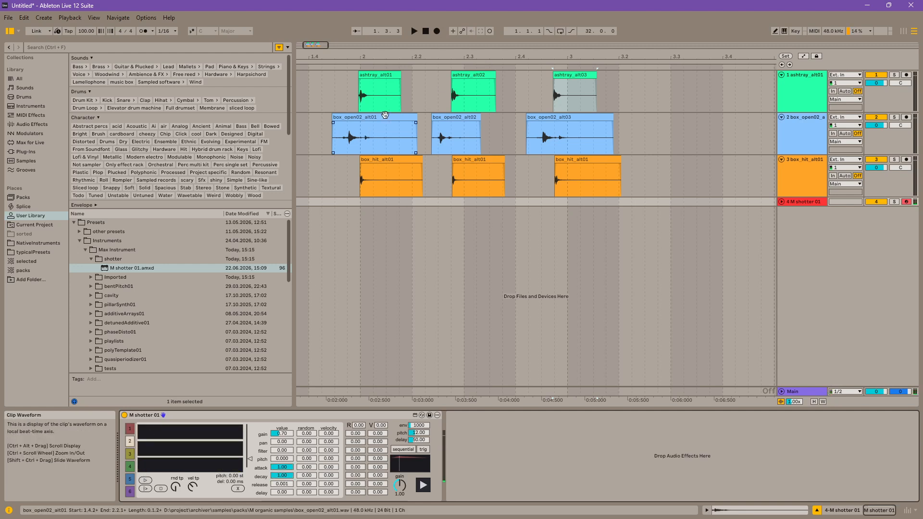
drag(383, 118, 217, 437)
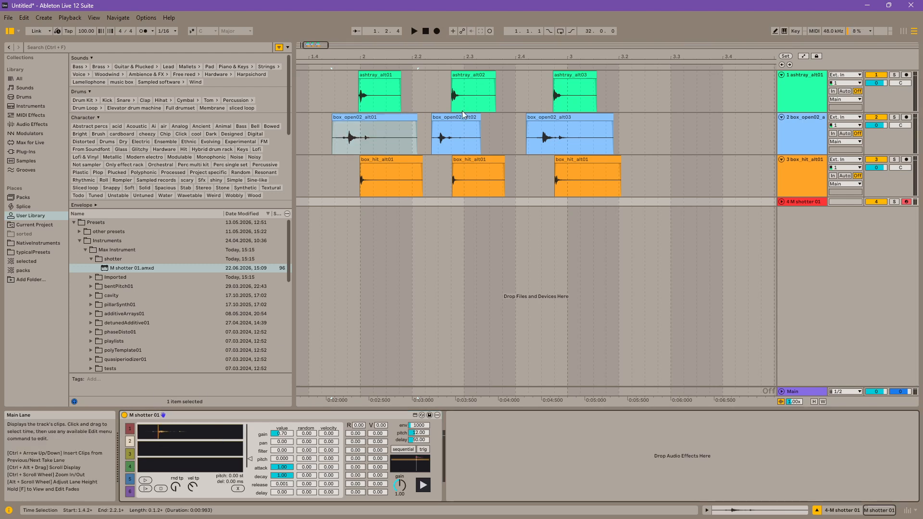
click(457, 126)
drag(457, 127, 154, 451)
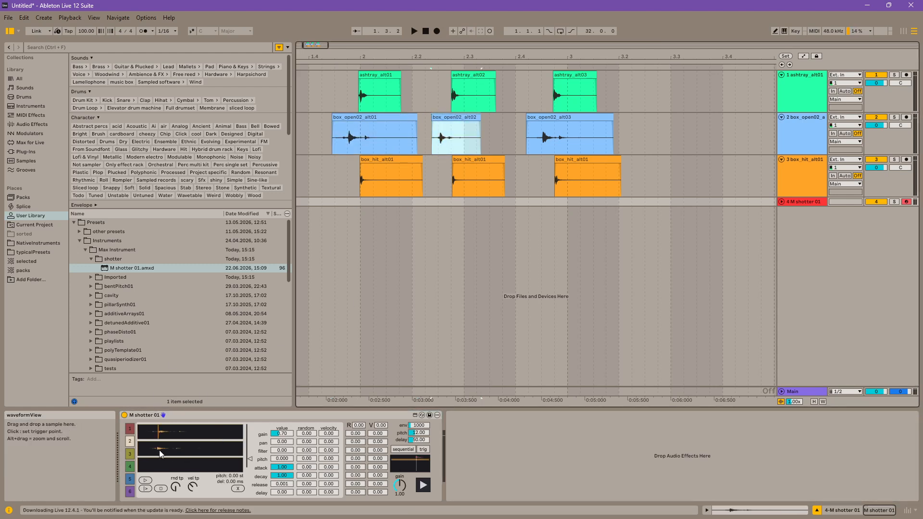
drag(538, 133, 169, 469)
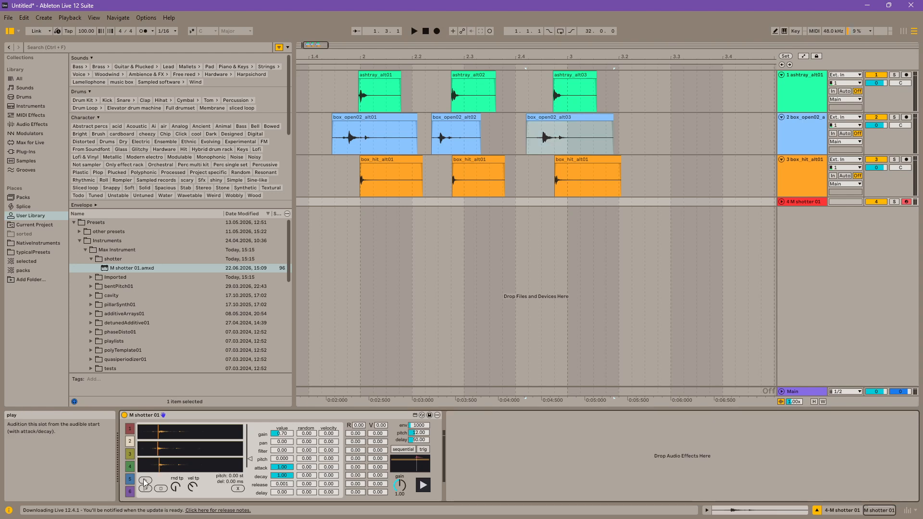
click(146, 481)
Step: Set slot 2's attack to 0.20 and decay to 0.32, and audition the slot
mouse_move(281, 467)
mouse_down()
mouse_move(282, 495)
mouse_move(282, 468)
mouse_up()
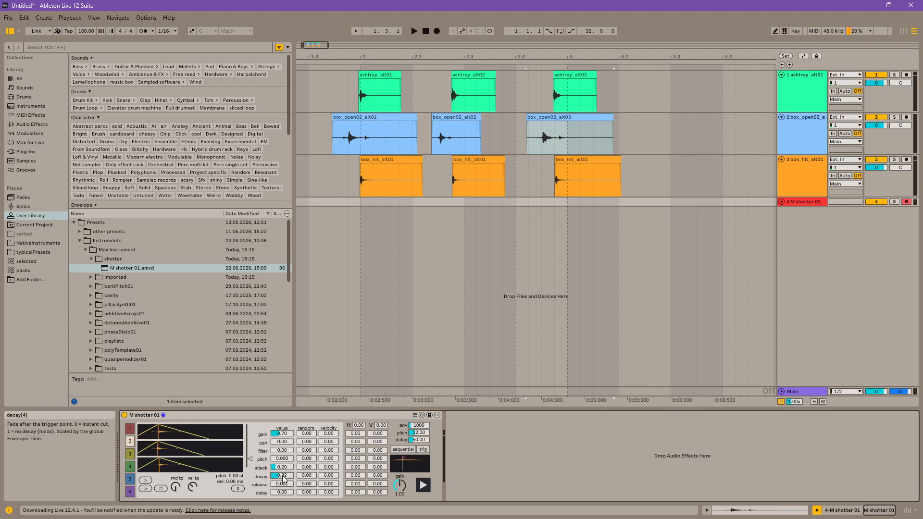
click(146, 481)
click(146, 482)
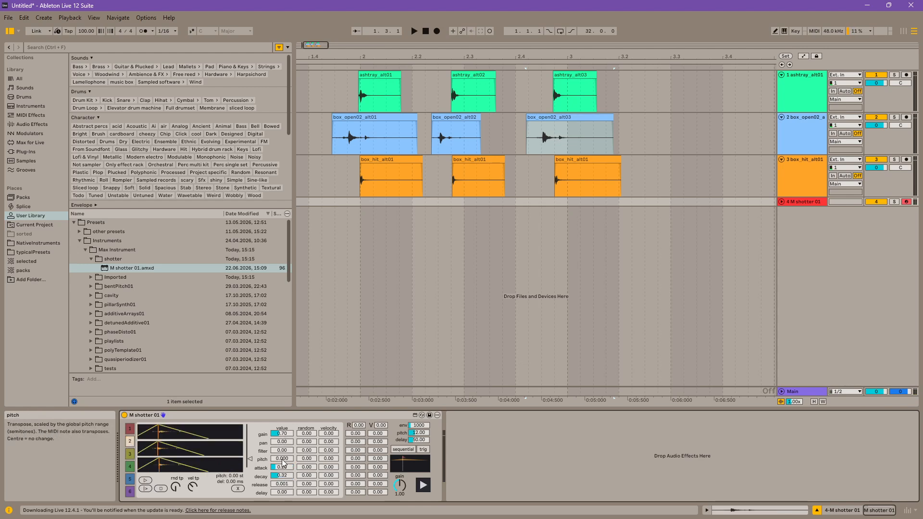
Step: Raise slot 2's pitch value to 0.600, auditioning the slot between adjustments
drag(283, 459, 283, 458)
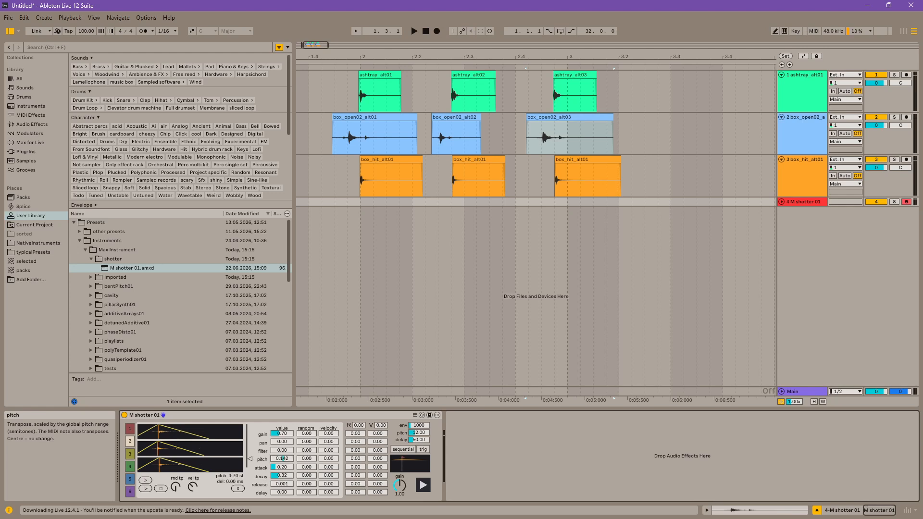
click(145, 481)
drag(283, 462, 283, 452)
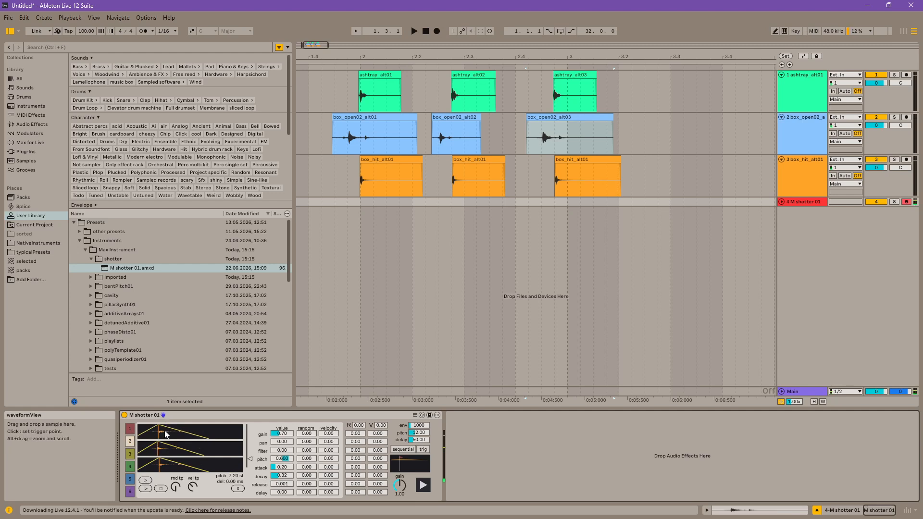
click(146, 480)
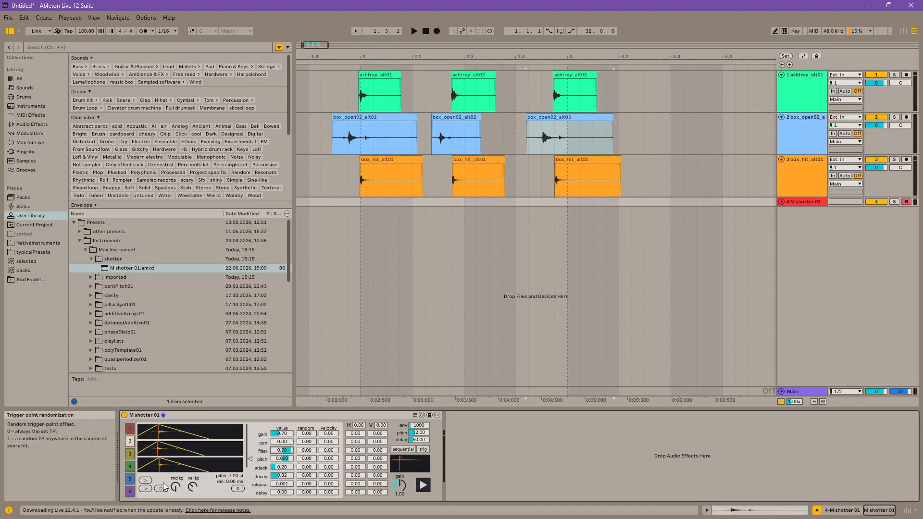
Step: Try slot 2 with its filter at 0.79 and its pan at 1.00, auditioning the sound
drag(295, 450, 283, 450)
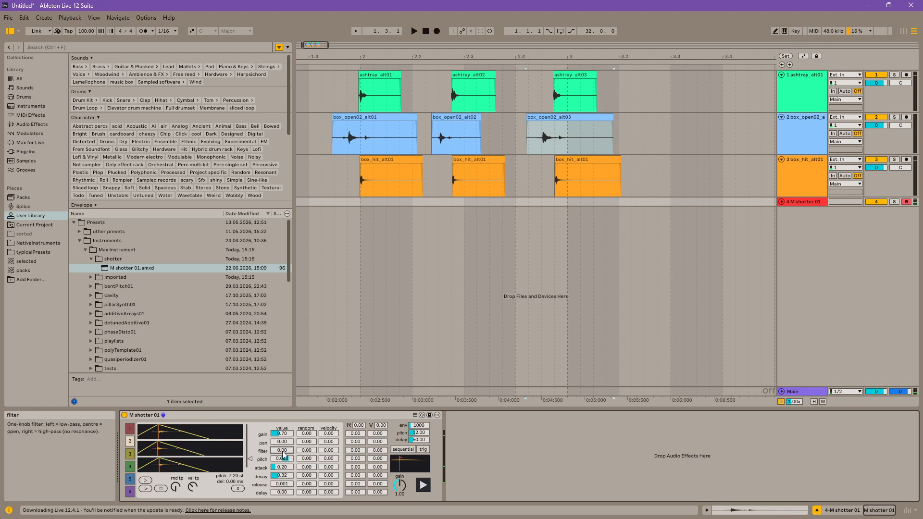
drag(283, 442, 283, 414)
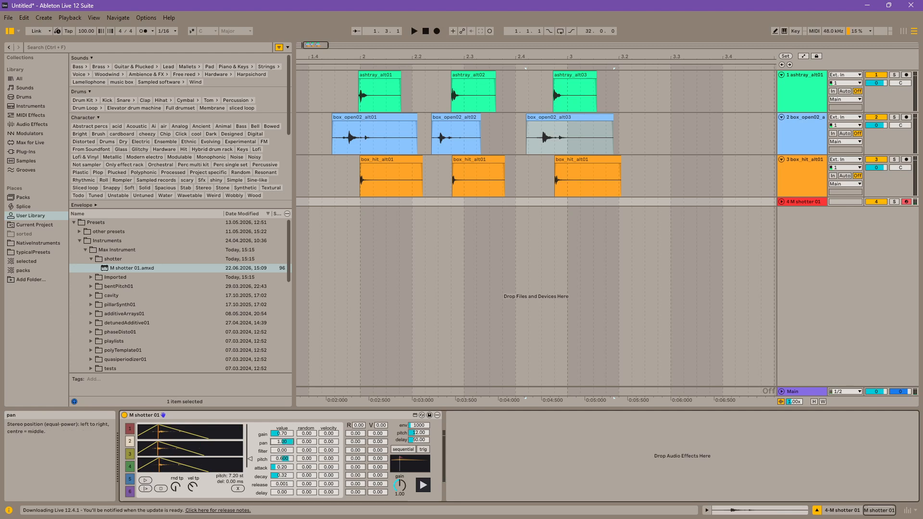
click(144, 482)
click(143, 482)
Step: Set slot 2's attack to 0.15 and release to 0.000, and shift all three box_open02 clips slightly earlier
drag(281, 467, 277, 491)
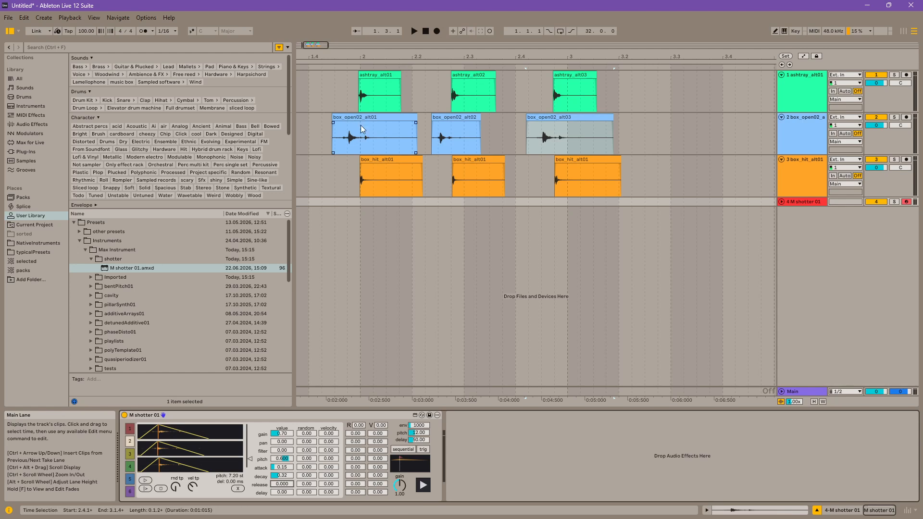
drag(645, 136, 320, 142)
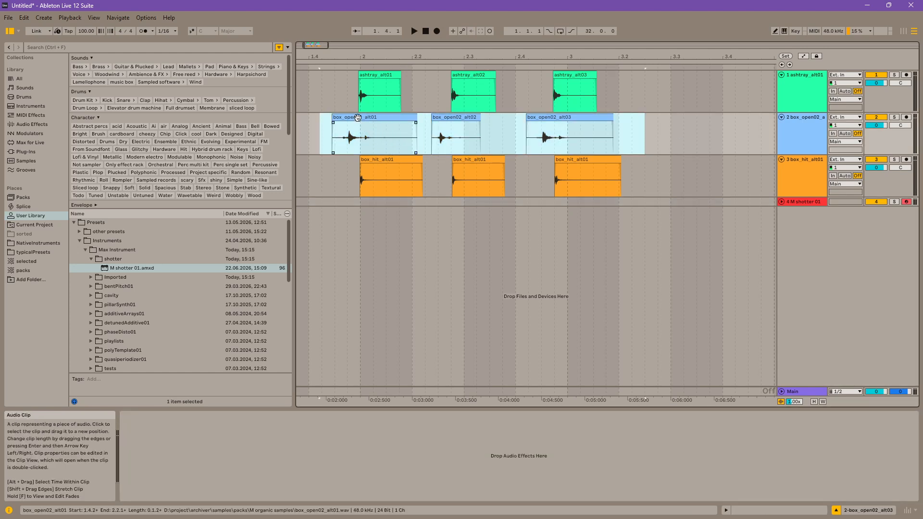
mouse_move(357, 118)
mouse_down()
mouse_move(368, 117)
mouse_move(356, 117)
mouse_up()
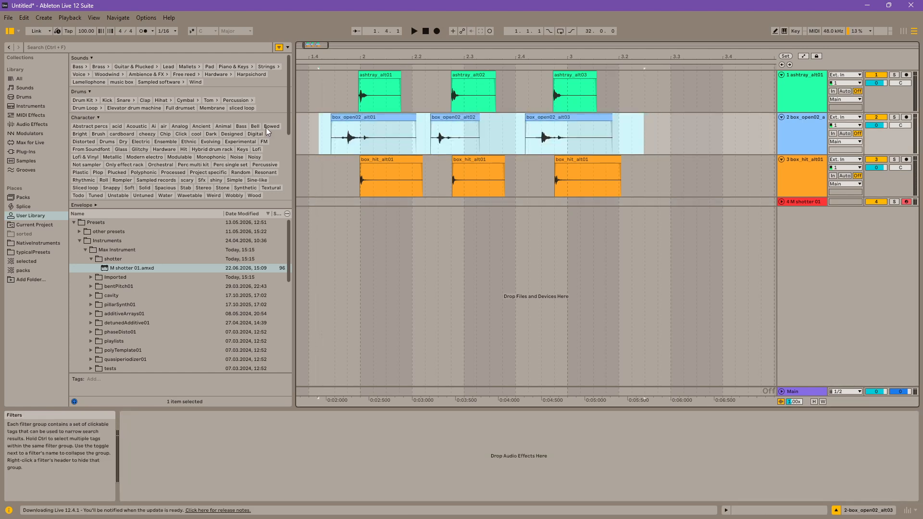
Step: Set slot 2's delay to -0.72, attack to 0.07 and decay to 0.20 on the M shotter 01 track
click(809, 203)
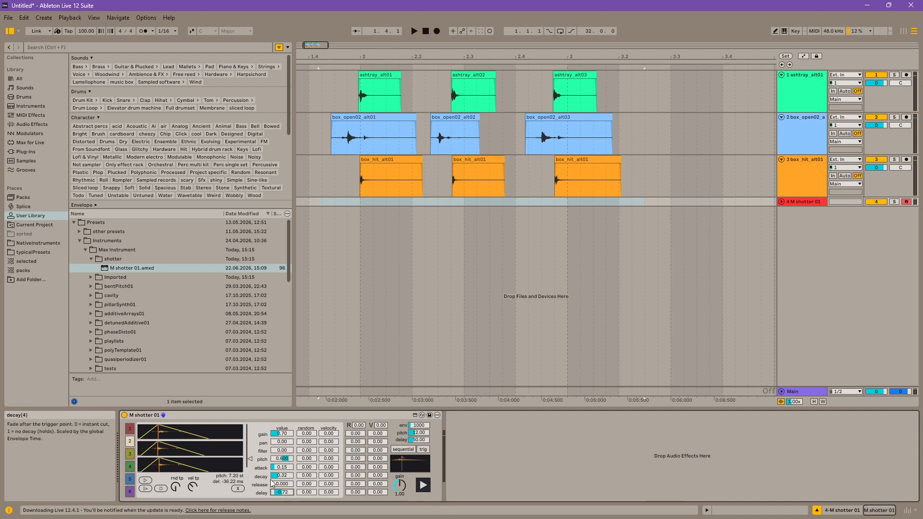
drag(282, 476, 282, 472)
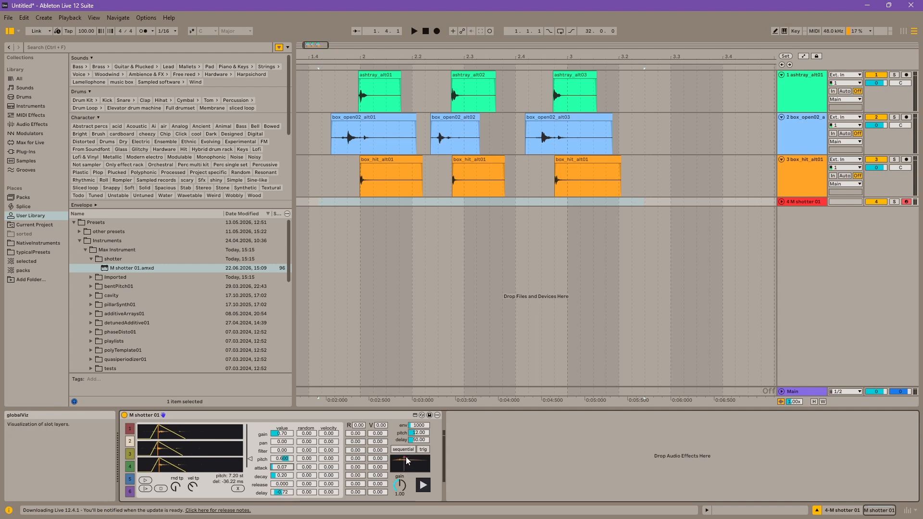
Step: Load the first box_hit_alt01 clip into slot 3's first waveform display, place trigger points in the other two displays, and audition the slot
click(130, 454)
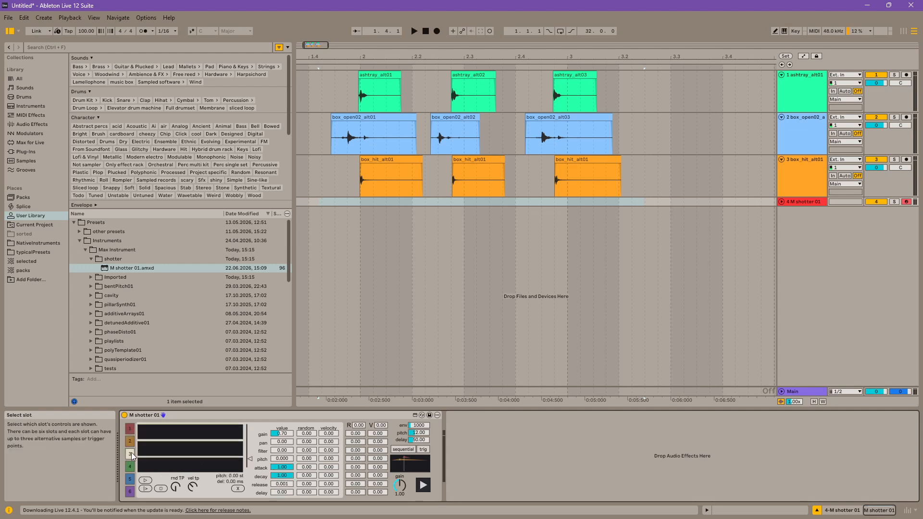
click(388, 180)
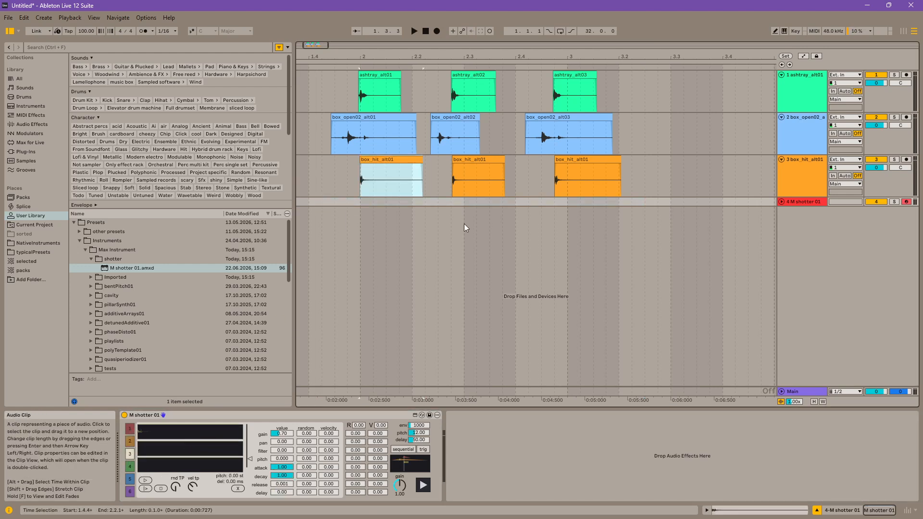
click(496, 167)
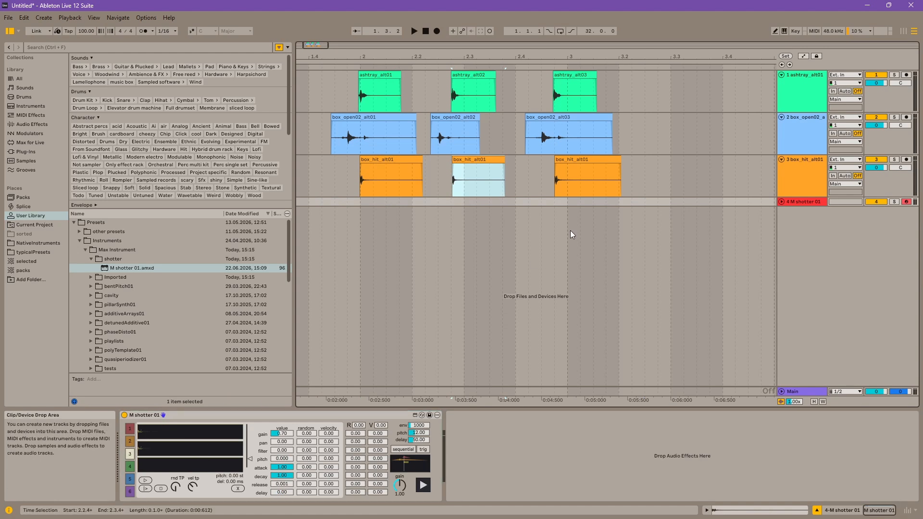
click(183, 451)
click(179, 465)
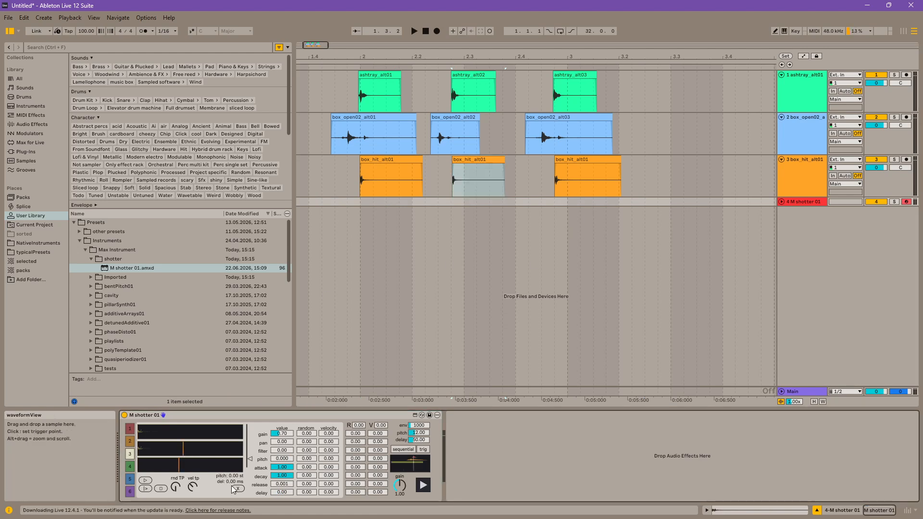
click(238, 489)
drag(394, 158, 132, 431)
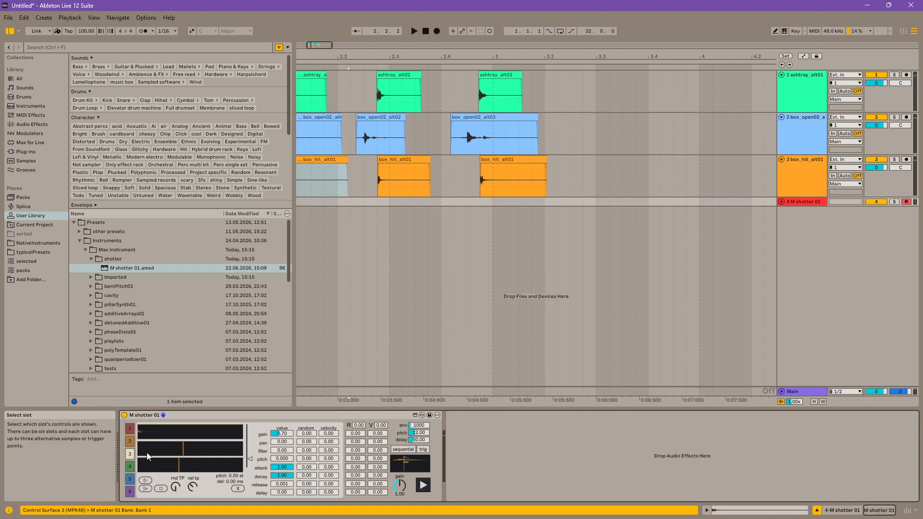
click(143, 482)
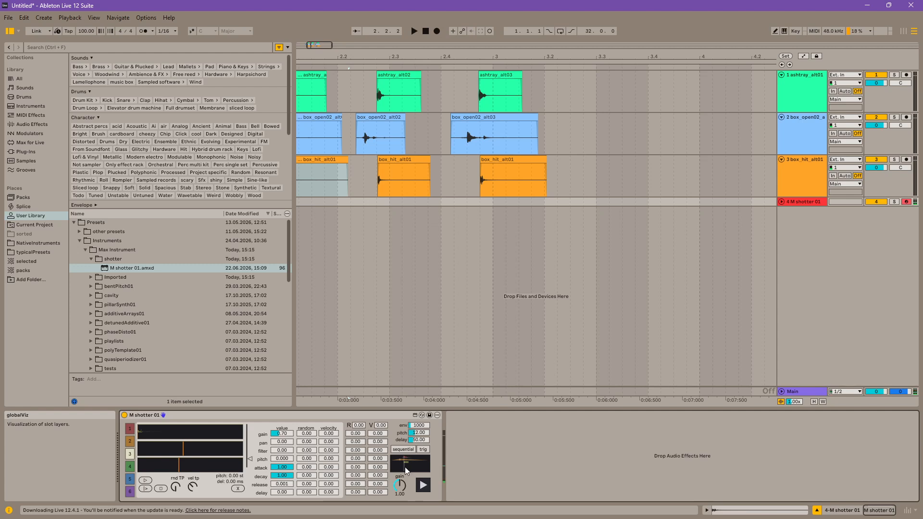
Step: Set slot 2's delay to -1.00 and audition all layers together
click(130, 441)
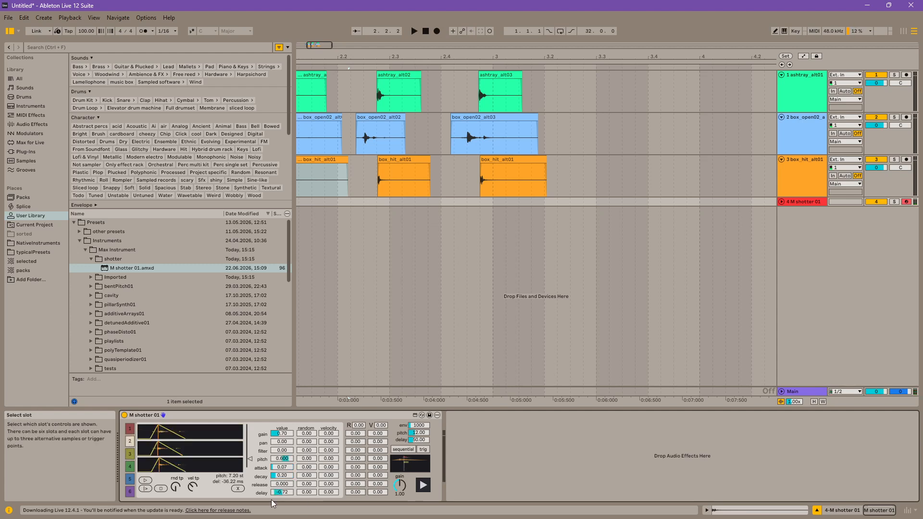
drag(284, 495, 284, 442)
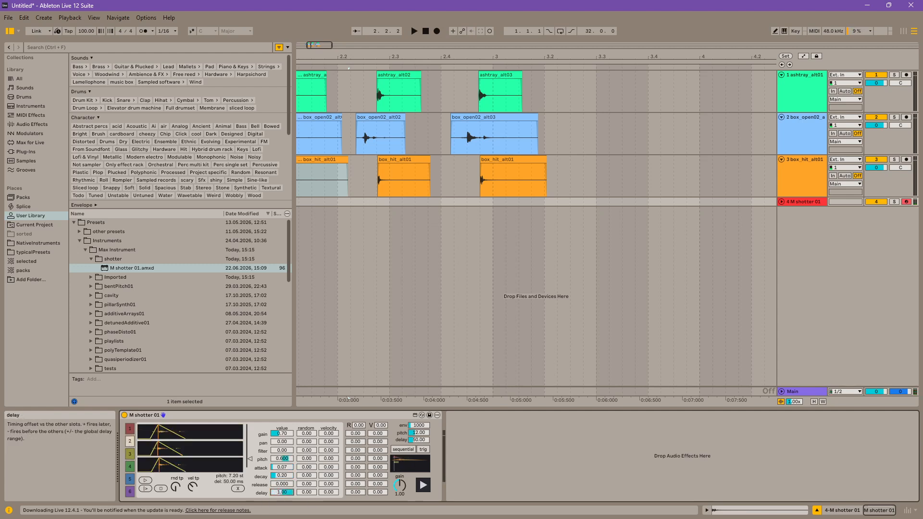
drag(278, 496, 278, 517)
click(423, 485)
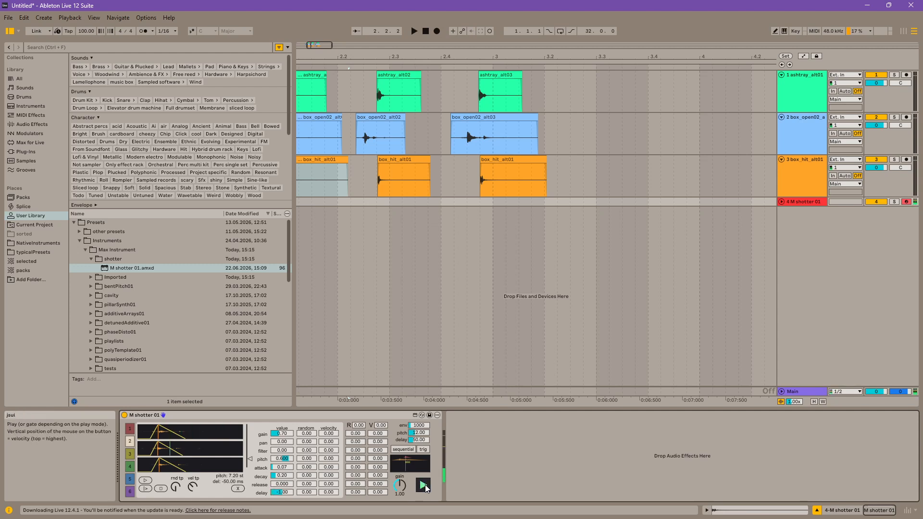
Step: Audition all layers together with slot 2's delay at -1.00
drag(285, 493, 285, 517)
click(423, 486)
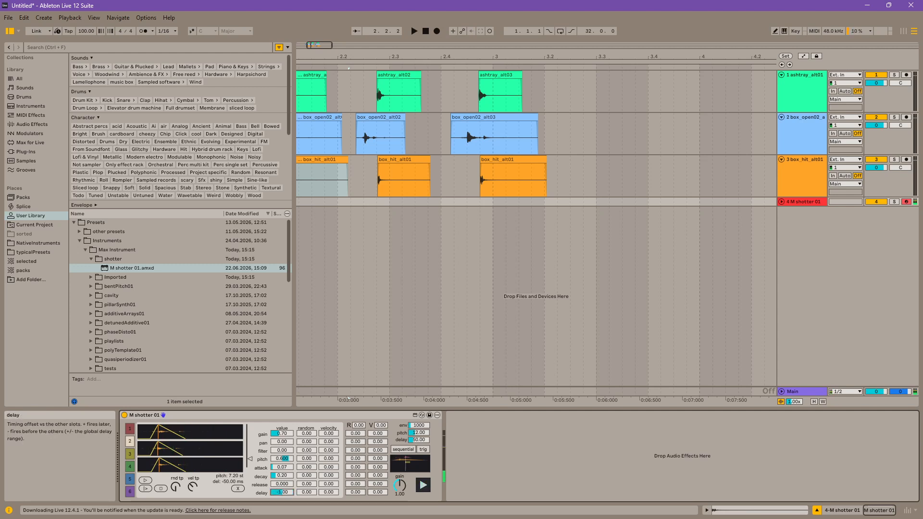
click(423, 484)
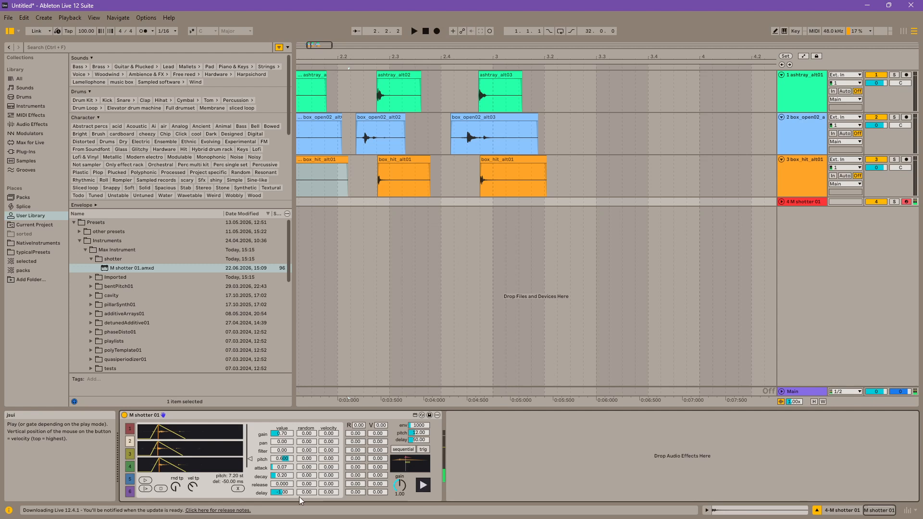
Step: Reset slot 2's delay to 0.00, try a delay randomness of 1.00, and audition the layers
double_click(283, 493)
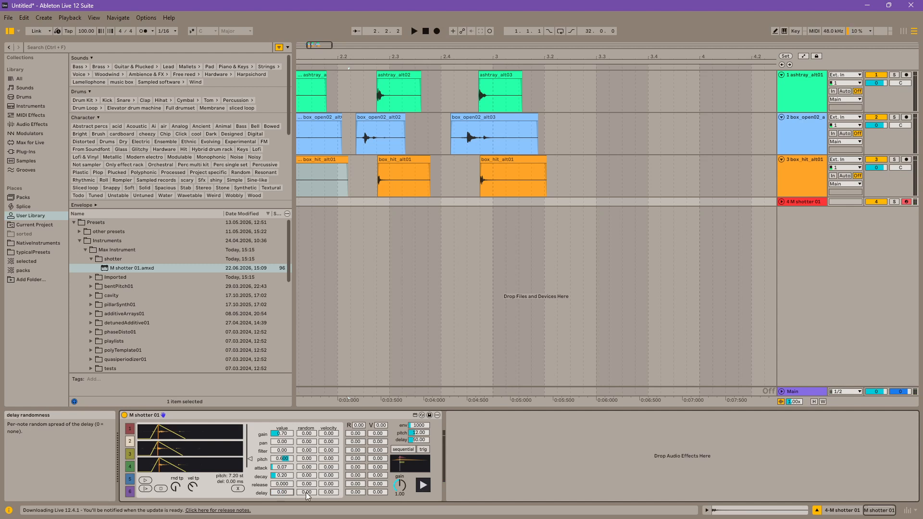
drag(307, 496, 307, 489)
click(425, 485)
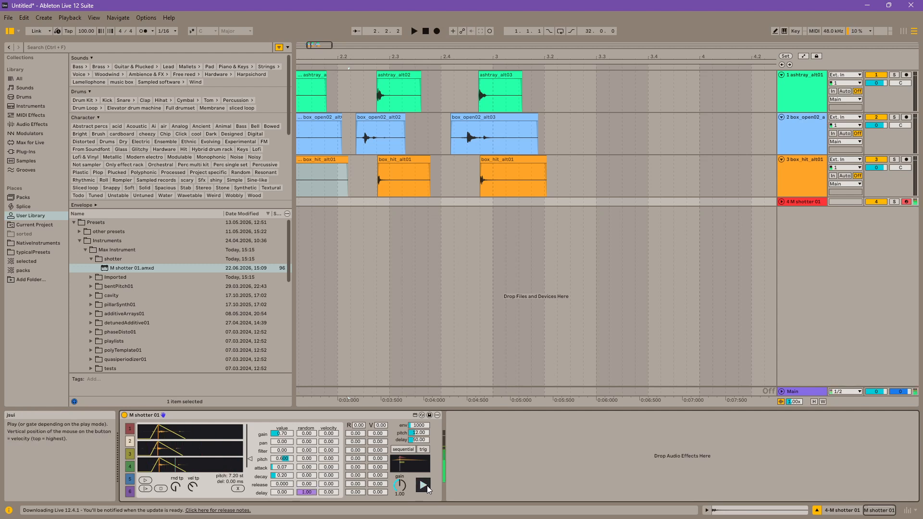
Step: Reset slot 2's delay randomness to 0.00, set its delay to -1.00, and audition the layers
double_click(300, 493)
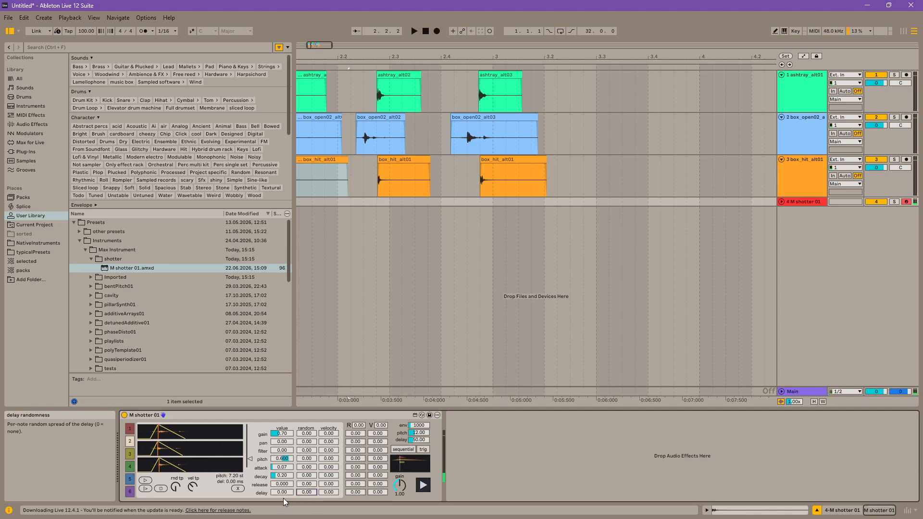
mouse_move(284, 494)
mouse_down()
mouse_move(283, 512)
mouse_move(287, 495)
mouse_up()
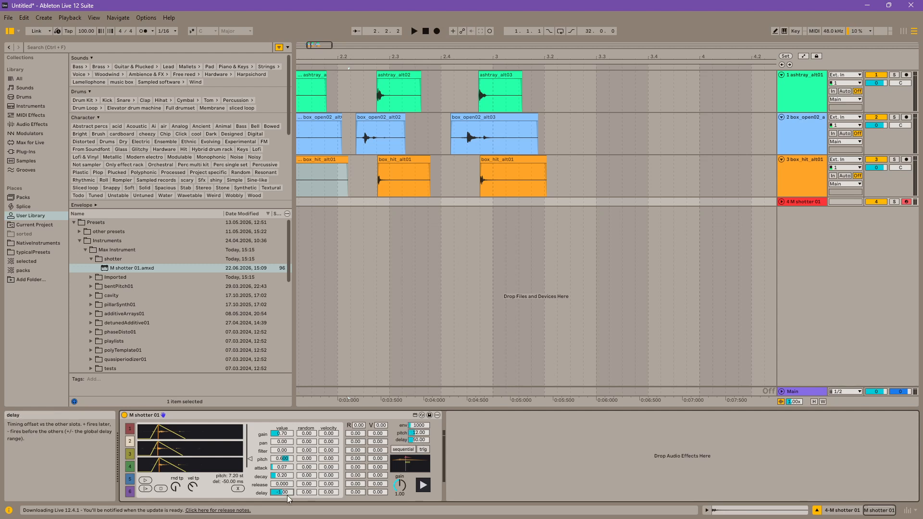
click(428, 486)
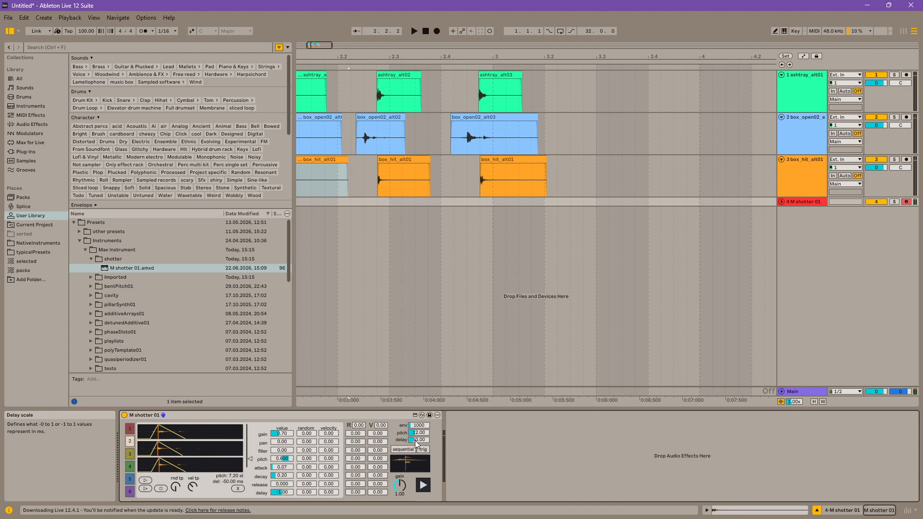
Step: Try a different global delay scale, audition the layers several times, and reset the scale to 50.00
drag(416, 442, 419, 395)
mouse_move(420, 443)
mouse_down()
mouse_move(420, 471)
mouse_move(419, 435)
mouse_up()
click(428, 489)
click(428, 489)
click(423, 490)
double_click(419, 440)
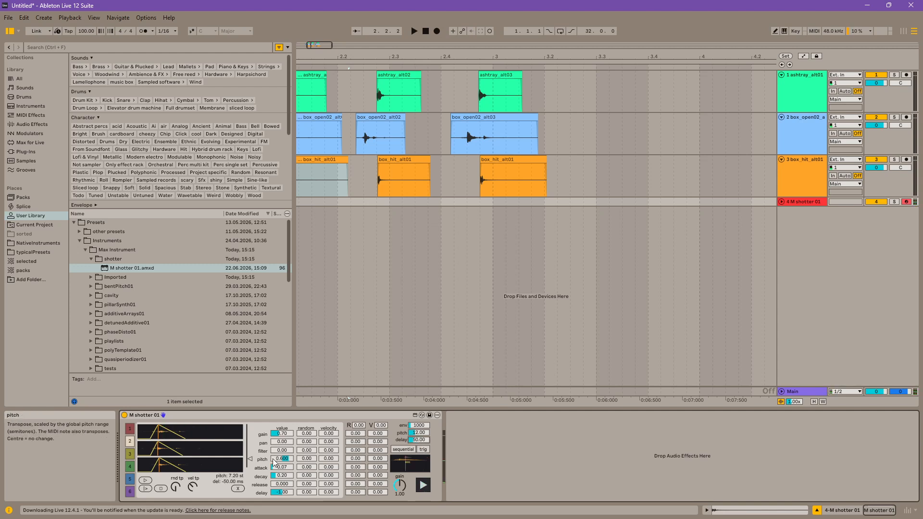
Step: Set slot 2's pitch to 8.15 st and the global envelope scale to 943, auditioning the layers after each change
drag(283, 458, 284, 455)
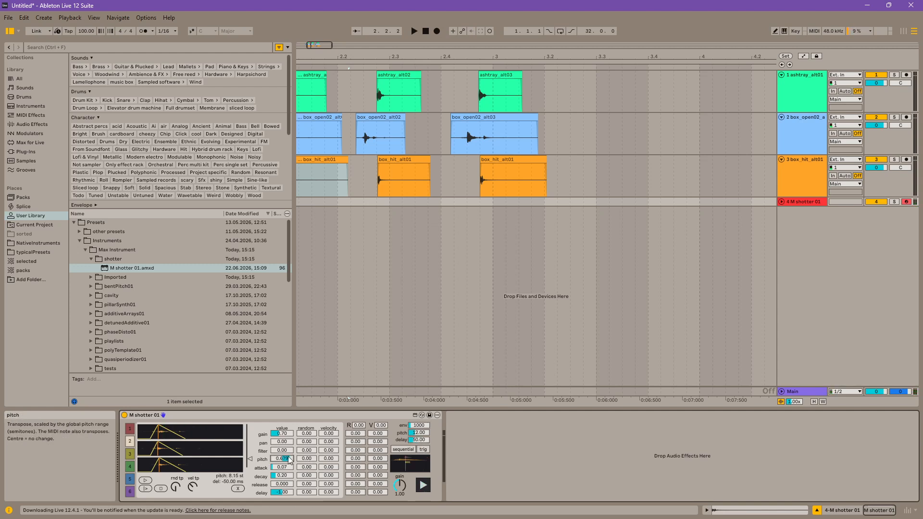
click(429, 491)
mouse_move(421, 434)
mouse_down()
mouse_move(421, 445)
mouse_move(422, 429)
mouse_up()
click(427, 483)
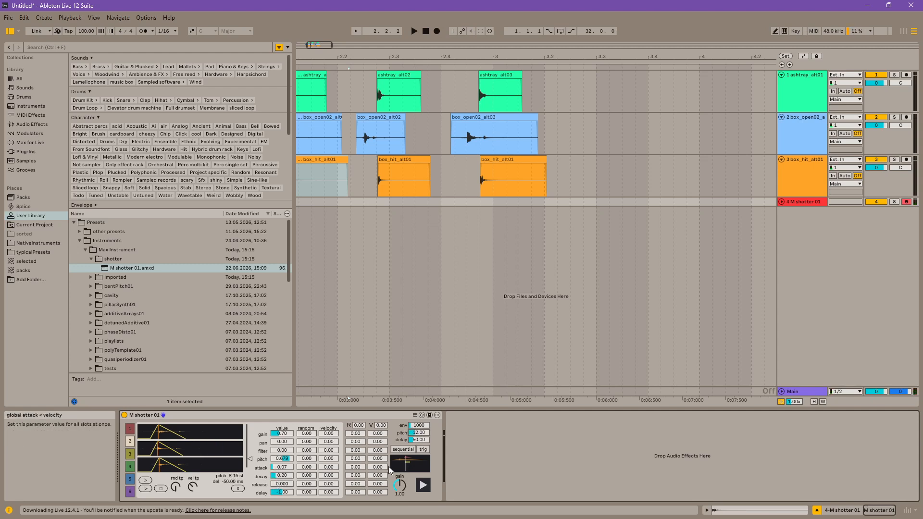
mouse_move(418, 426)
mouse_down()
mouse_move(419, 412)
mouse_move(418, 428)
mouse_up()
click(420, 489)
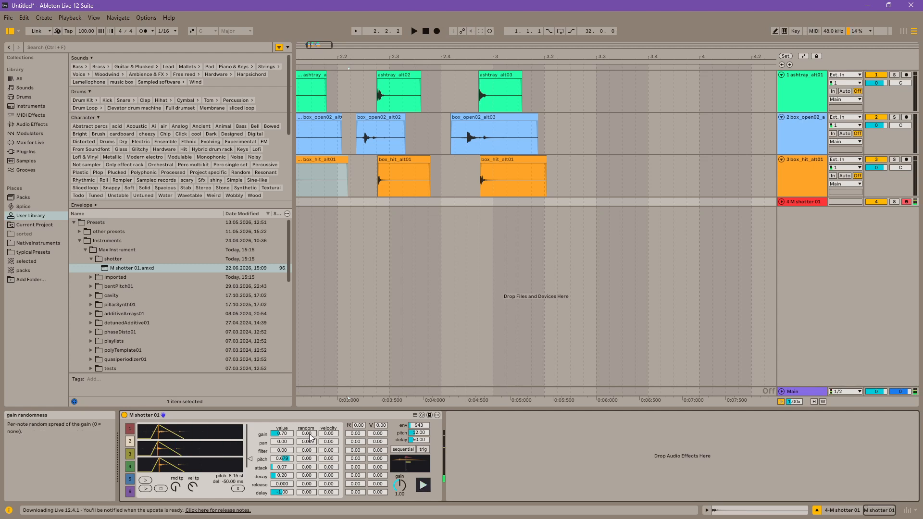
Step: Try slot 2 randomness of 0.14 for filter, 0.28 for pitch and 0.49 for delay, and audition the layers
click(309, 454)
drag(309, 458, 309, 445)
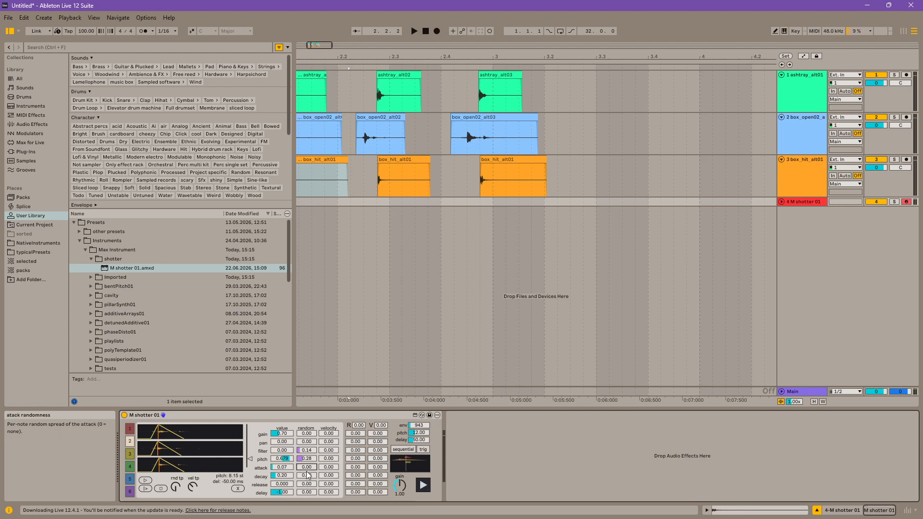
click(426, 486)
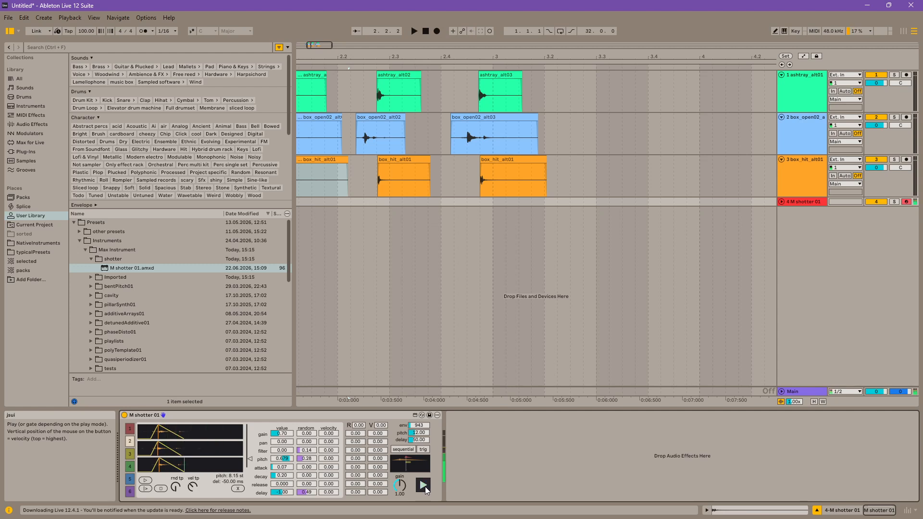
Step: Try a gain randomness of 1.00 on slot 2, audition it, and reset the gain, filter, pitch and delay randomness to 0.00
drag(307, 434, 307, 385)
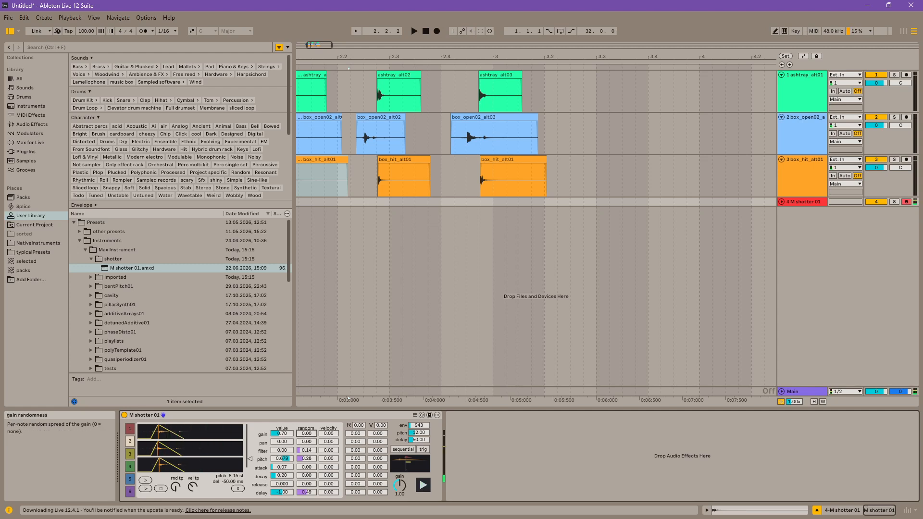
click(428, 487)
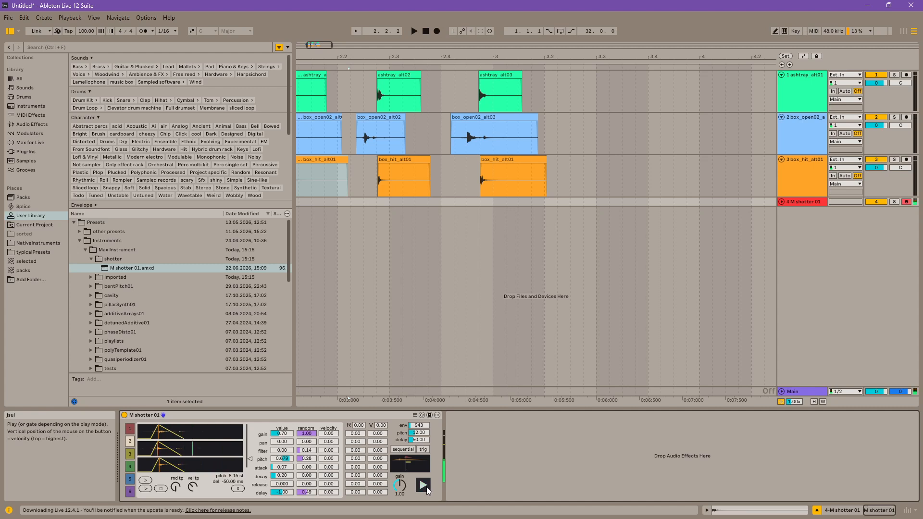
double_click(310, 434)
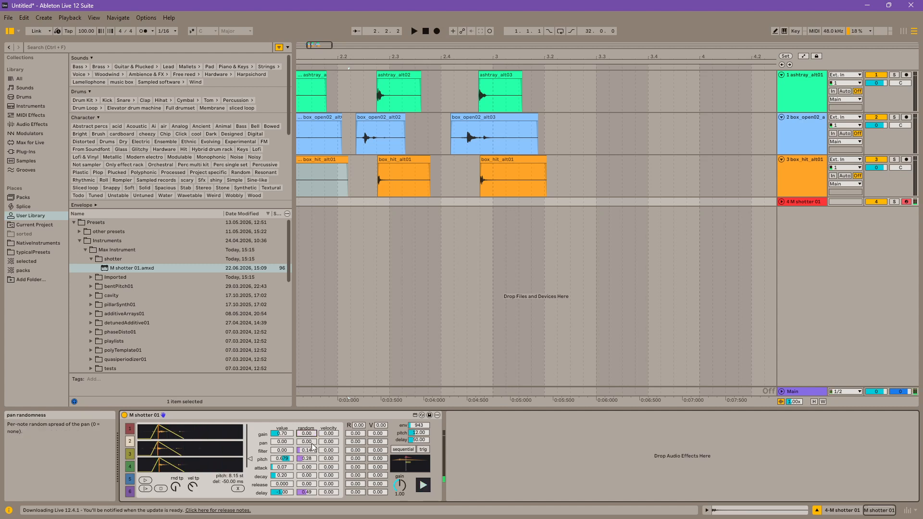
double_click(310, 451)
double_click(310, 459)
double_click(310, 492)
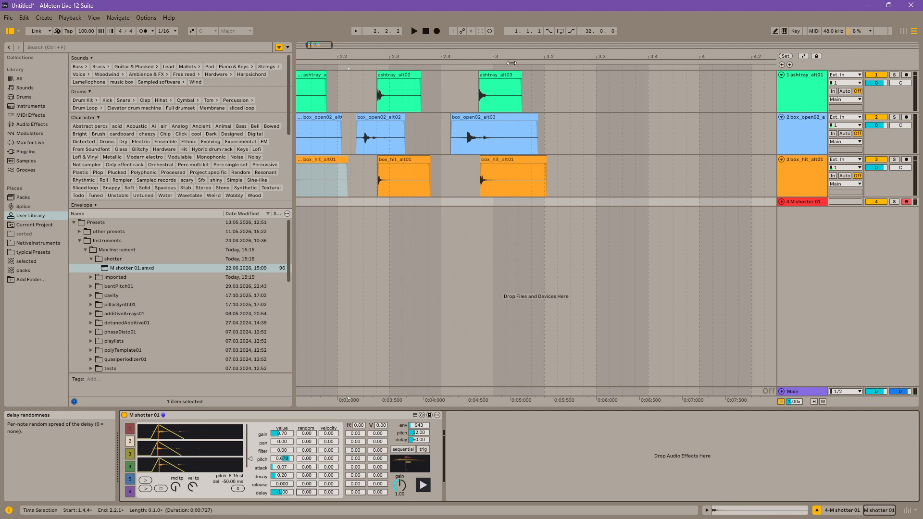
Step: Create an empty MIDI clip about 15 bars long on the M shotter 01 track, and set its note grid to 1/4
scroll(339, 205, down, 10)
drag(339, 205, 465, 206)
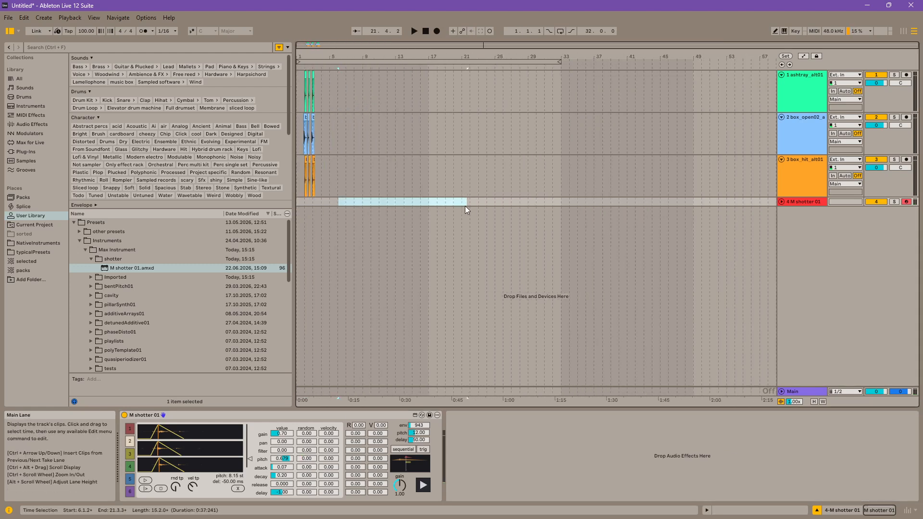
double_click(458, 204)
right_click(333, 413)
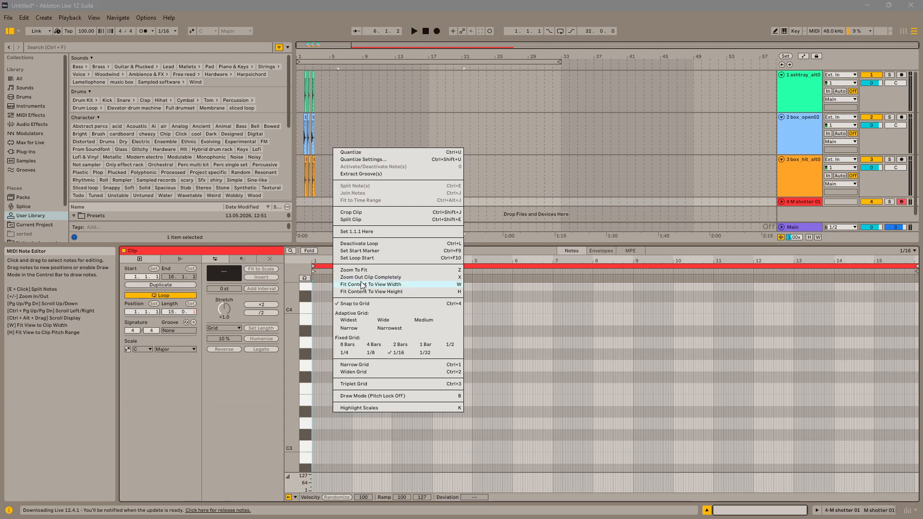
click(344, 353)
Step: Write three consecutive half-bar notes C3, D4 and E4 at the start of the clip
double_click(319, 446)
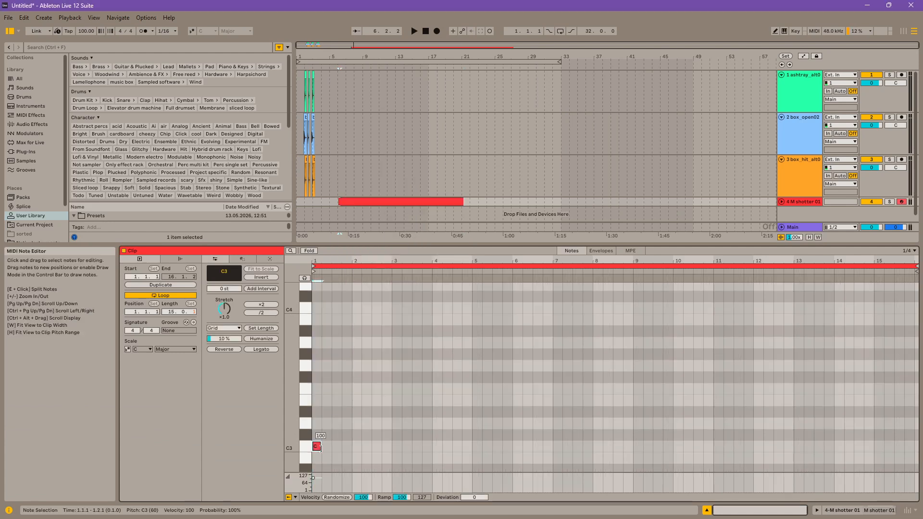
drag(324, 448, 358, 405)
shift+click(345, 423)
key(shift+Up)
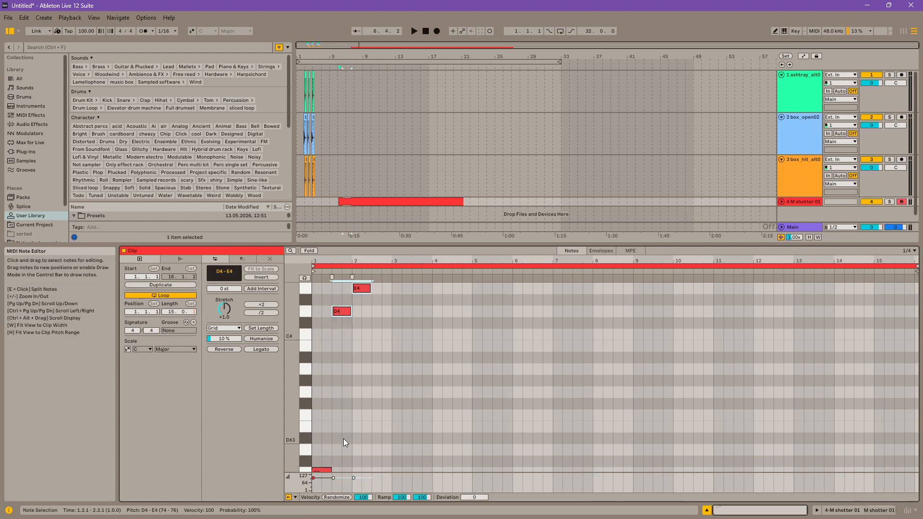
drag(291, 418, 269, 420)
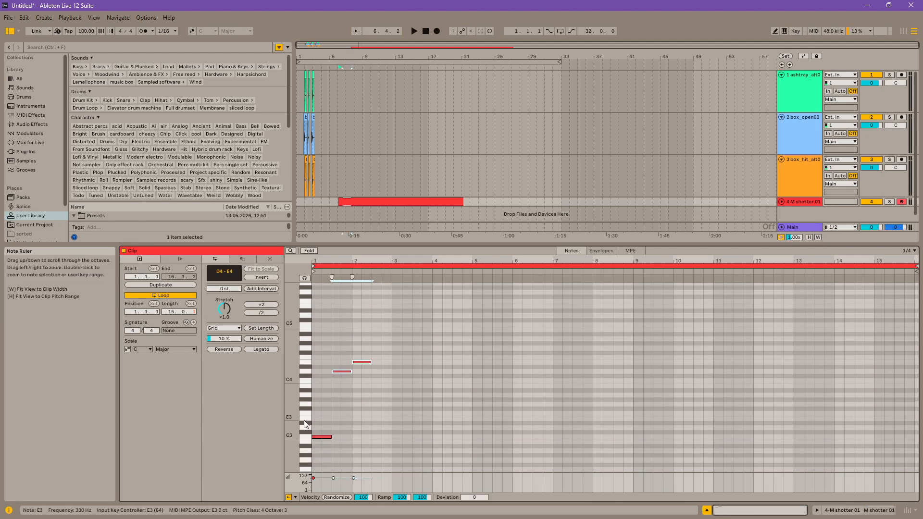
drag(326, 418, 326, 449)
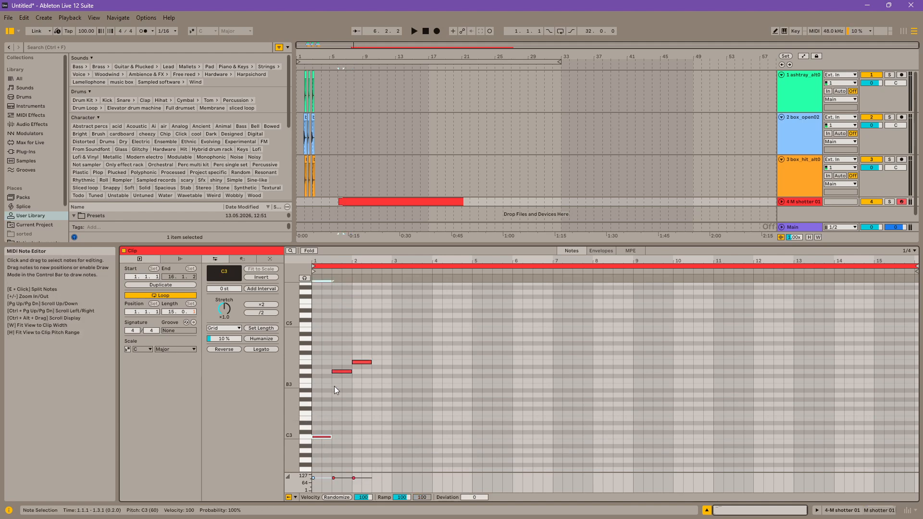
Step: Play the three-note clip through M shotter 01 and return to the instrument's controls
click(857, 512)
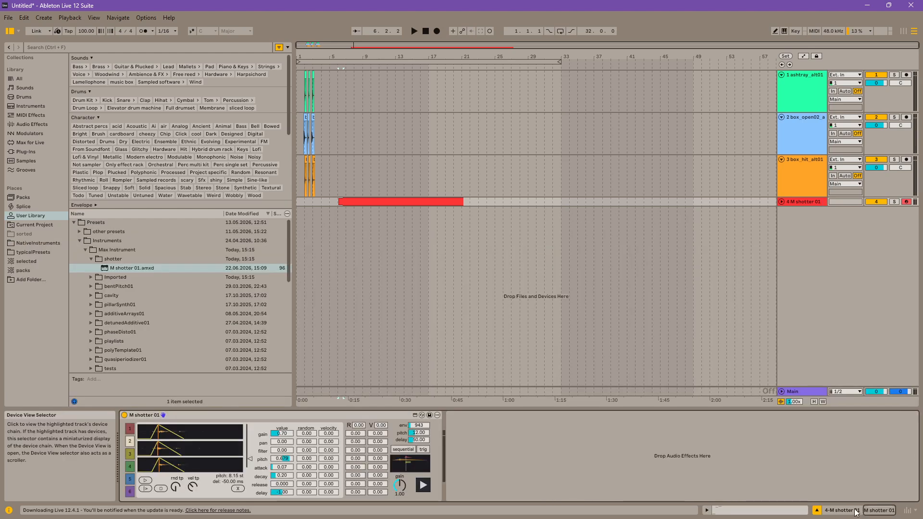
key(space)
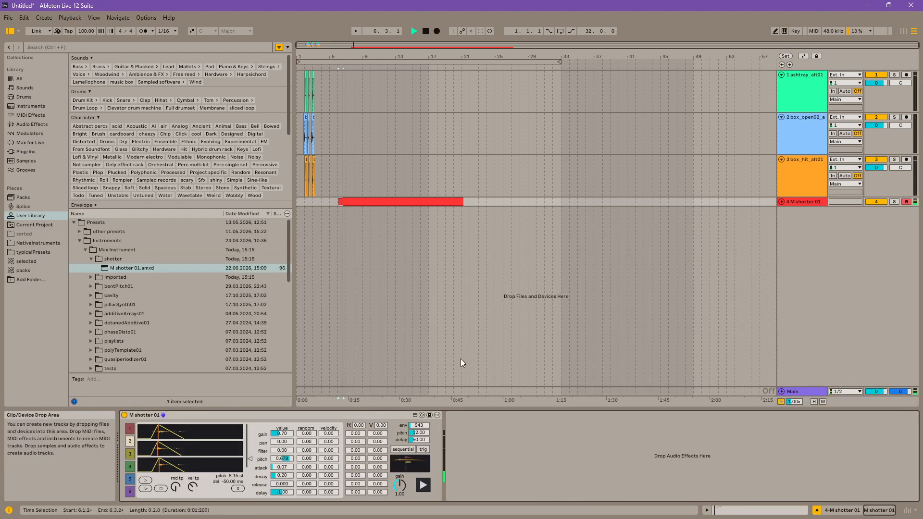
key(shift+Tab)
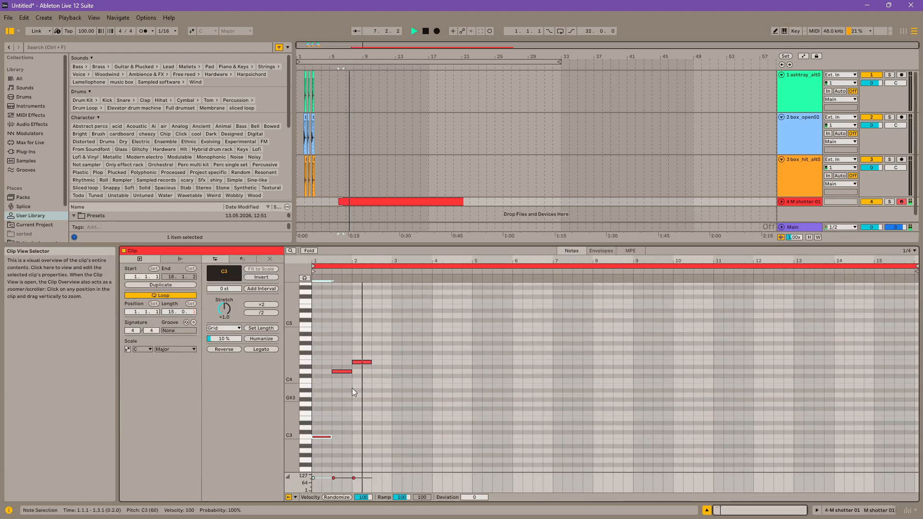
key(shift+Tab)
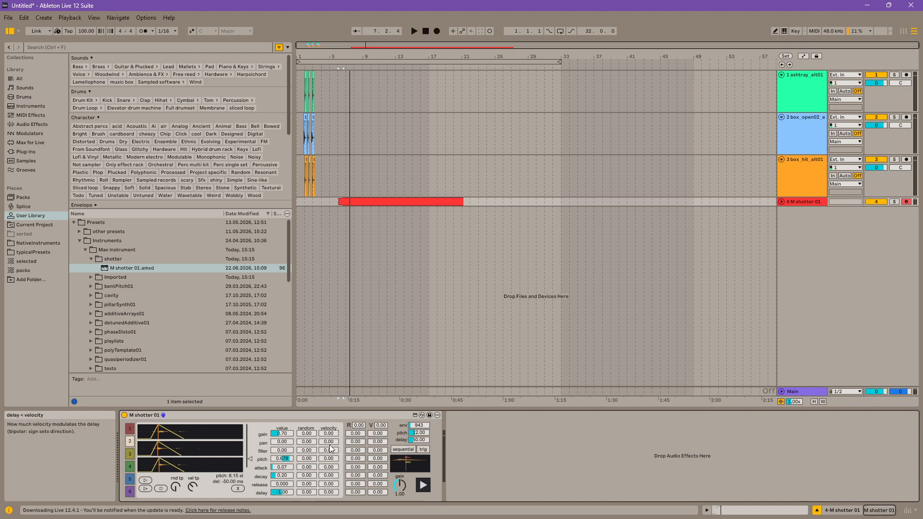
Step: Set slot 2's gain velocity amount to 1.00, lower the C3 and D4 velocities to 1 and about 45, and play the clip
drag(329, 439, 329, 437)
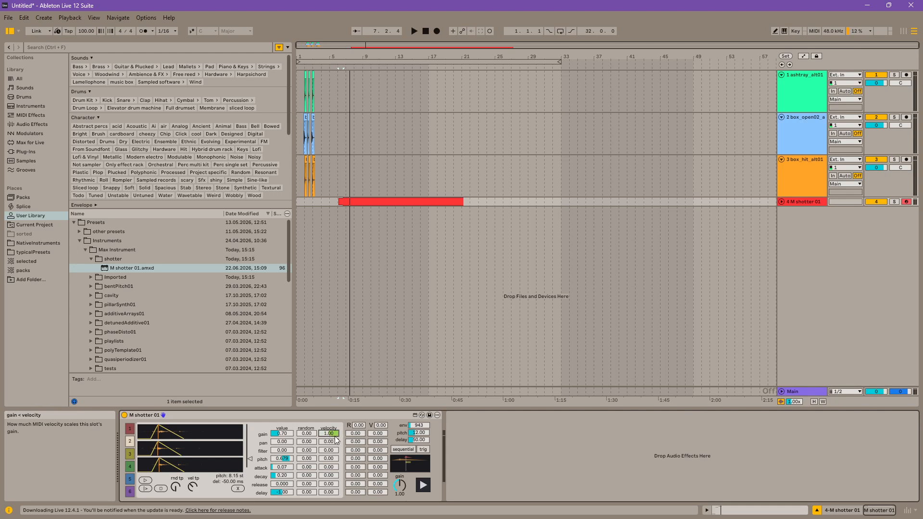
double_click(391, 202)
drag(322, 479, 342, 485)
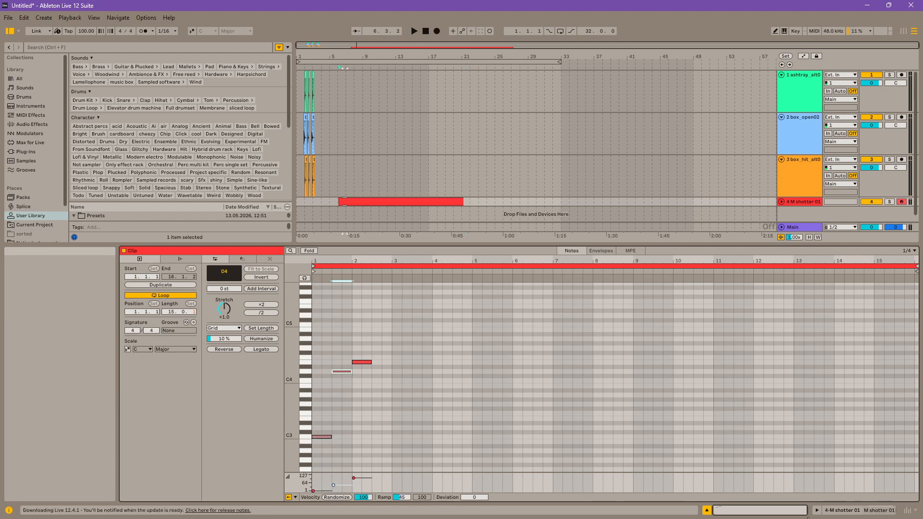
click(849, 510)
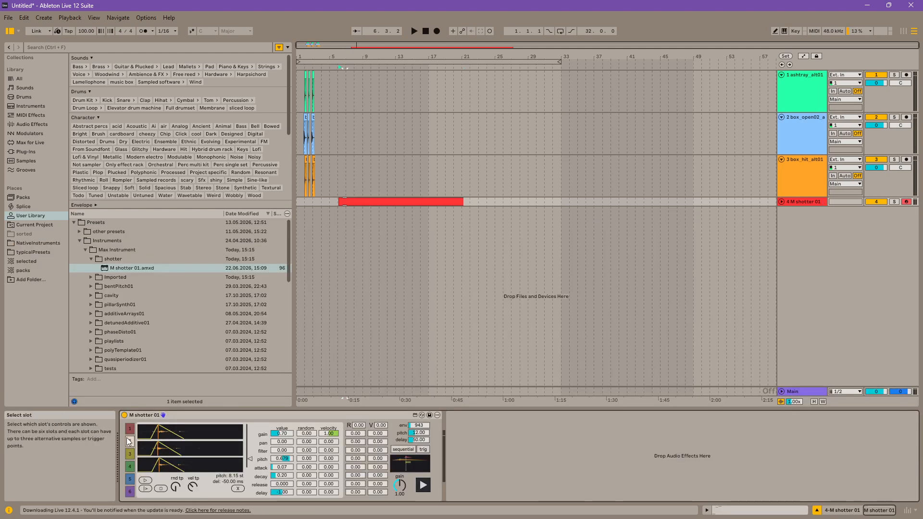
key(space)
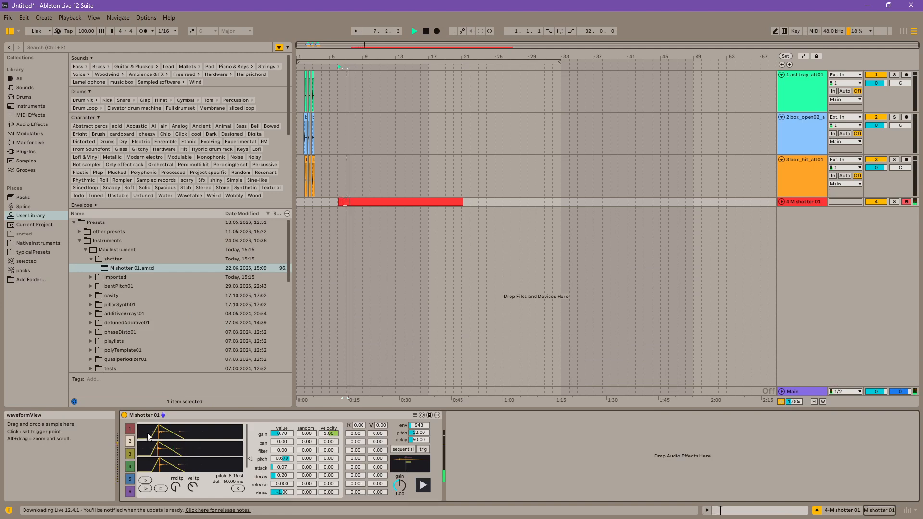
Step: Delete the D4 and E4 notes from the M shotter 01 clip
double_click(371, 201)
drag(358, 302, 322, 460)
key(Delete)
Step: Duplicate the C3 note repeatedly to fill the clip's first six bars with twelve consecutive notes
key(ctrl+d)
key(ctrl+d)
key(ctrl+d)
key(ctrl+d)
key(ctrl+d)
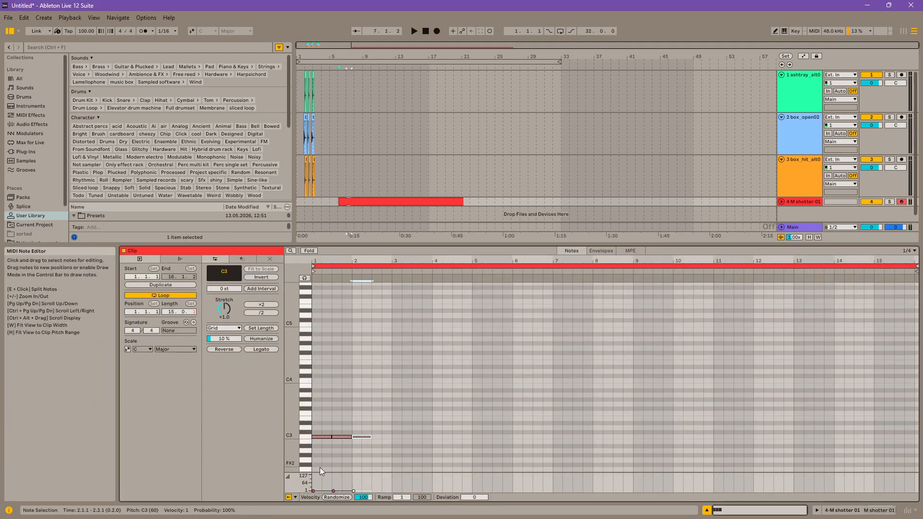
key(ctrl+d)
key(ctrl+d)
key(ctrl+d)
key(ctrl+d)
key(ctrl+d)
key(ctrl+d)
Step: Draw a rising velocity ramp from 1 to about 119 across the twelve C3 notes
click(573, 478)
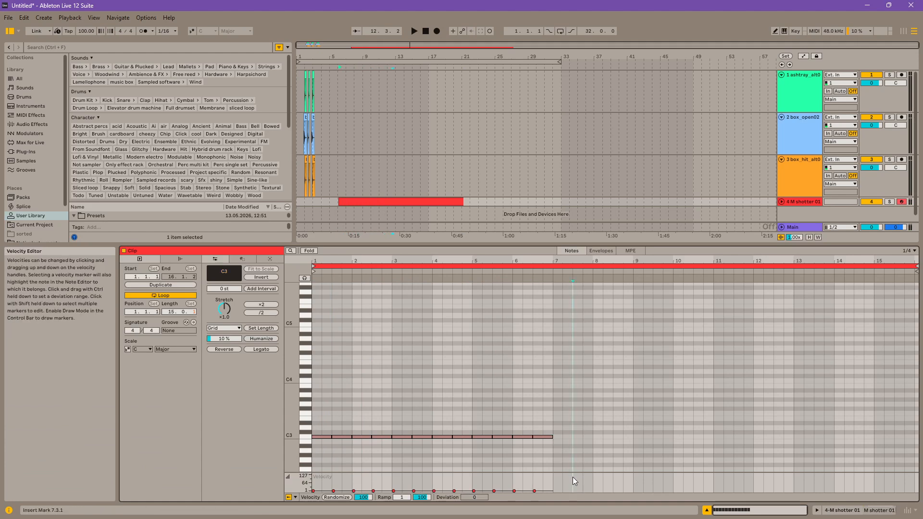
key(b)
drag(536, 474, 312, 491)
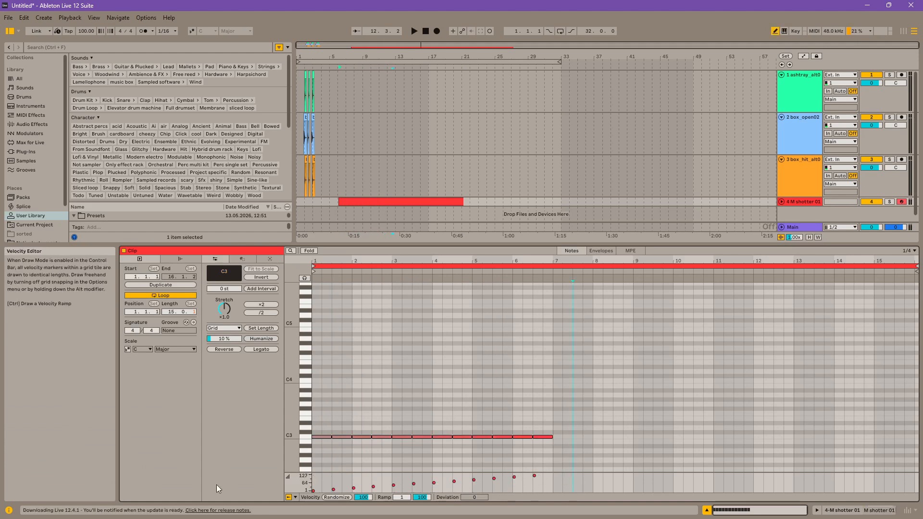
key(b)
Step: Compress all twelve C3 notes to a quarter of their length, play the clip, and return to the M shotter 01 device
key(ctrl+a)
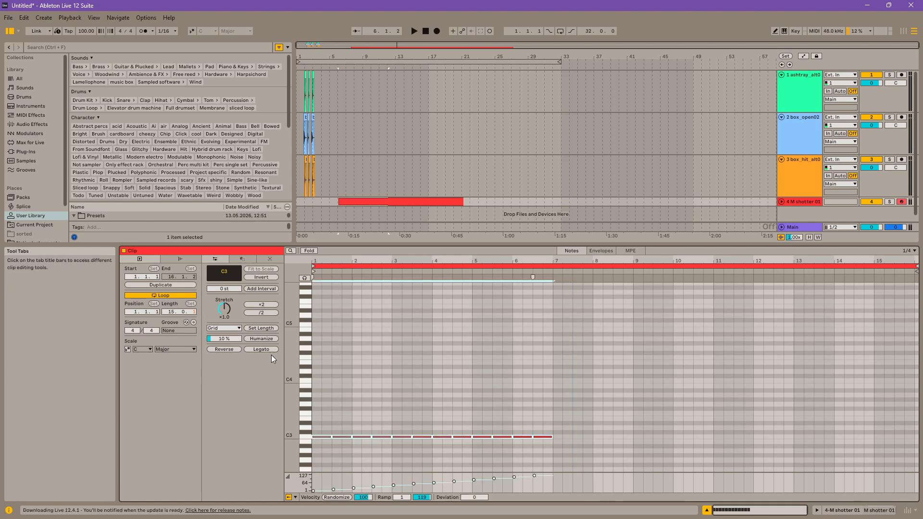
click(260, 313)
click(259, 315)
key(space)
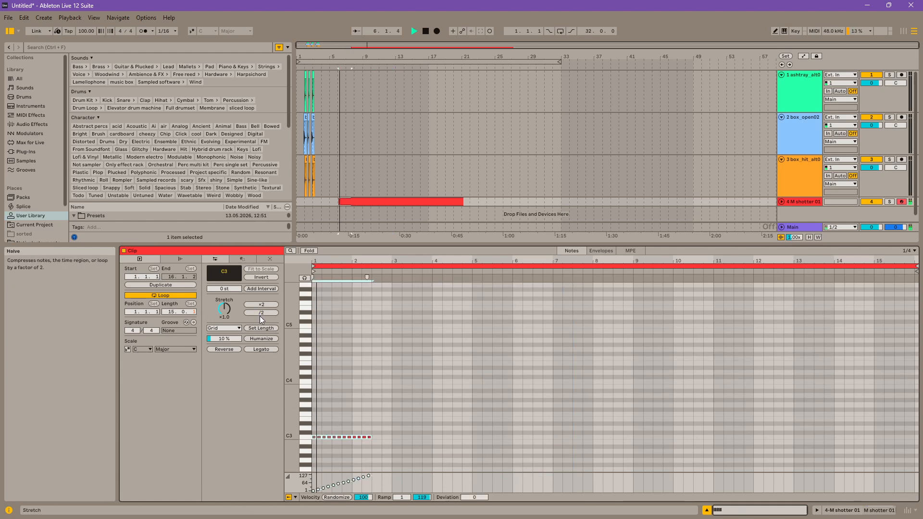
click(879, 511)
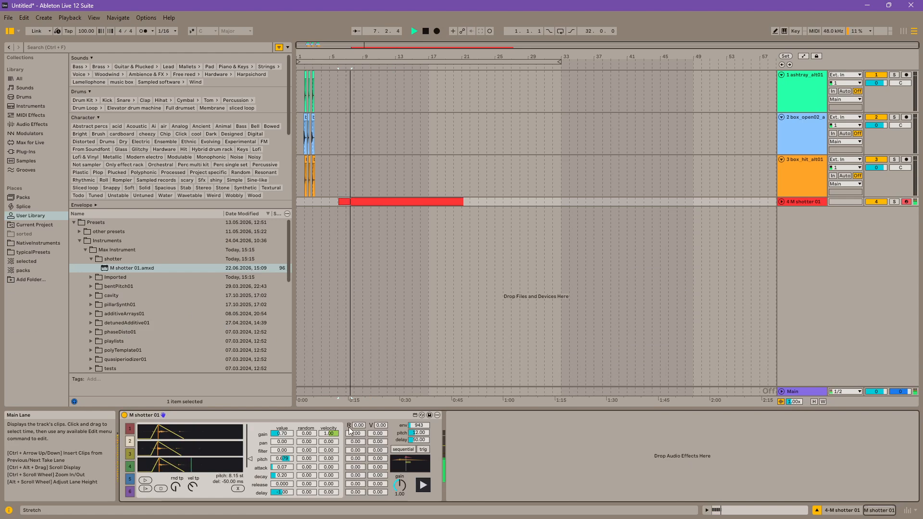
key(space)
Step: Audition slot 2, unfold the M shotter 01 track, and trigger the whole instrument at several velocities
click(143, 480)
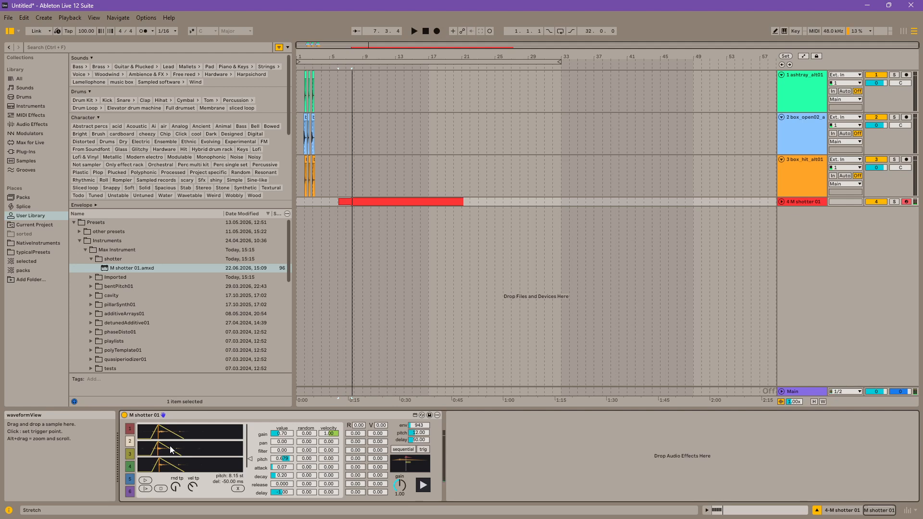
drag(342, 57, 341, 100)
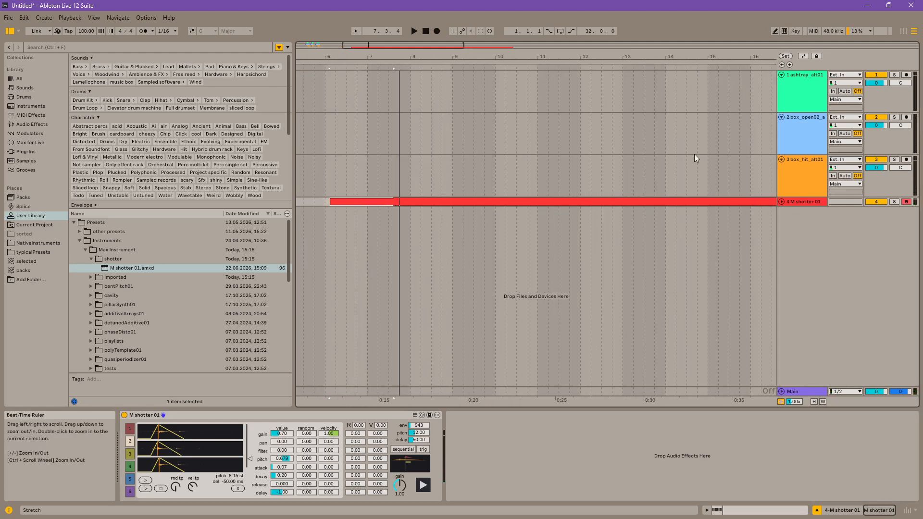
click(782, 203)
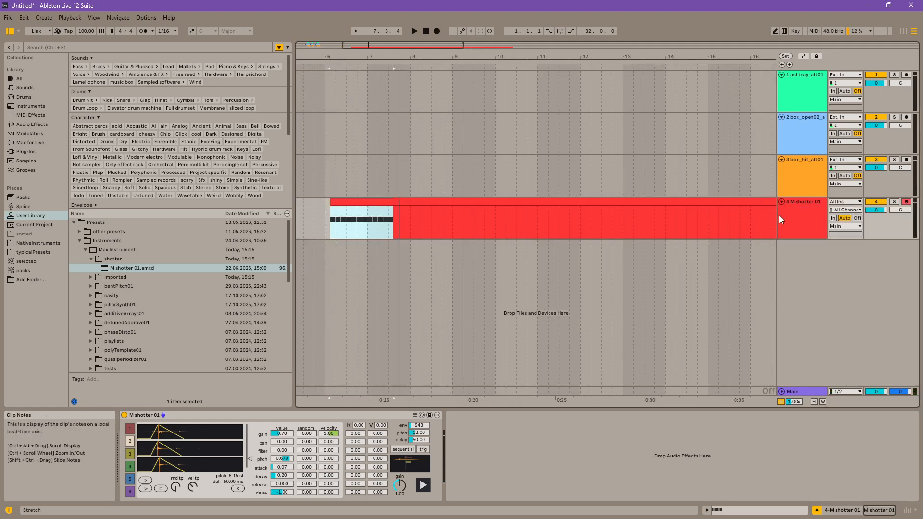
click(423, 485)
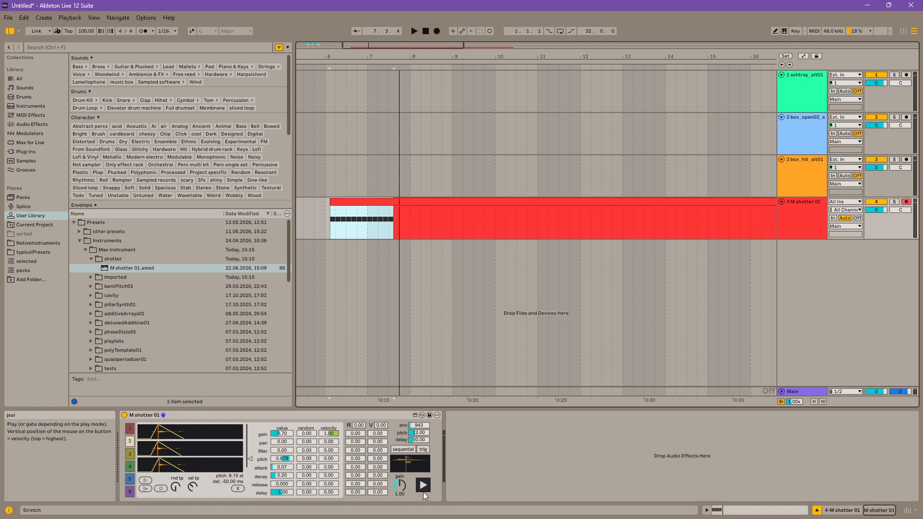
click(424, 482)
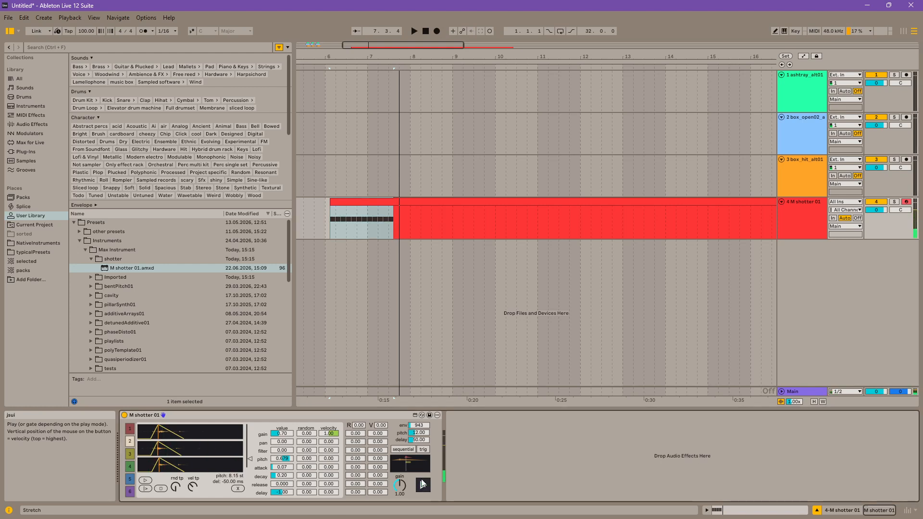
click(425, 483)
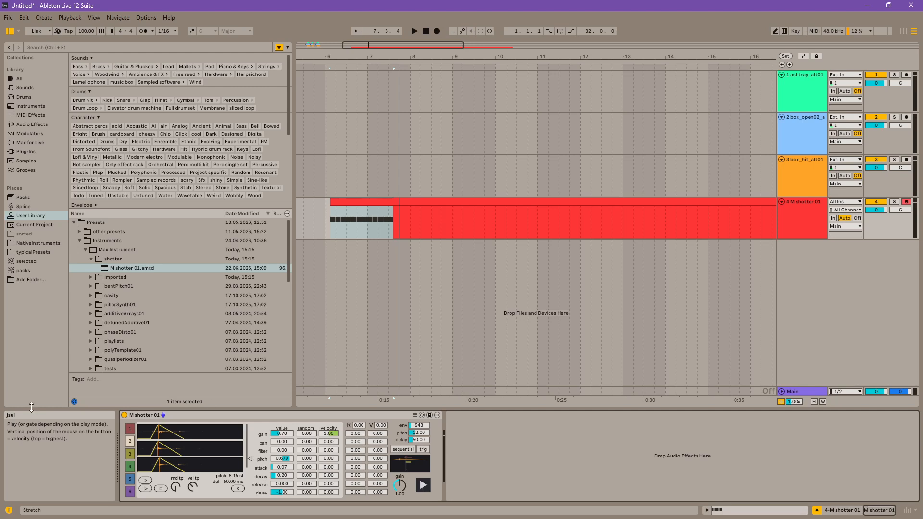
Step: Change the round-robin mode from sequential to shuffle, auditioning slot 1 in both modes
click(129, 428)
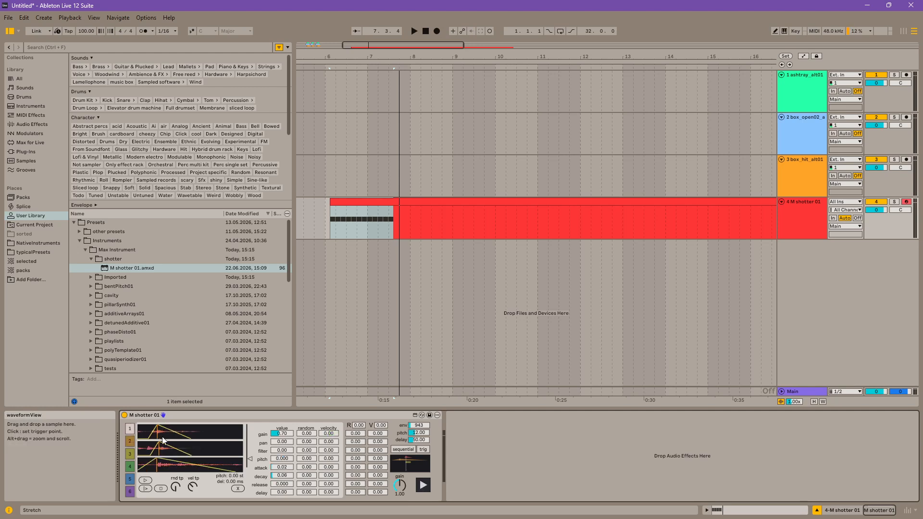
click(145, 481)
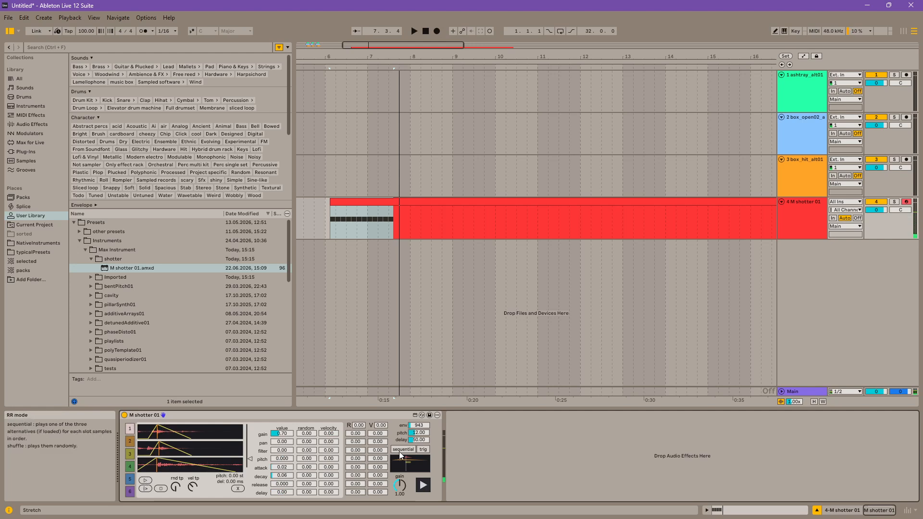
click(401, 450)
click(145, 481)
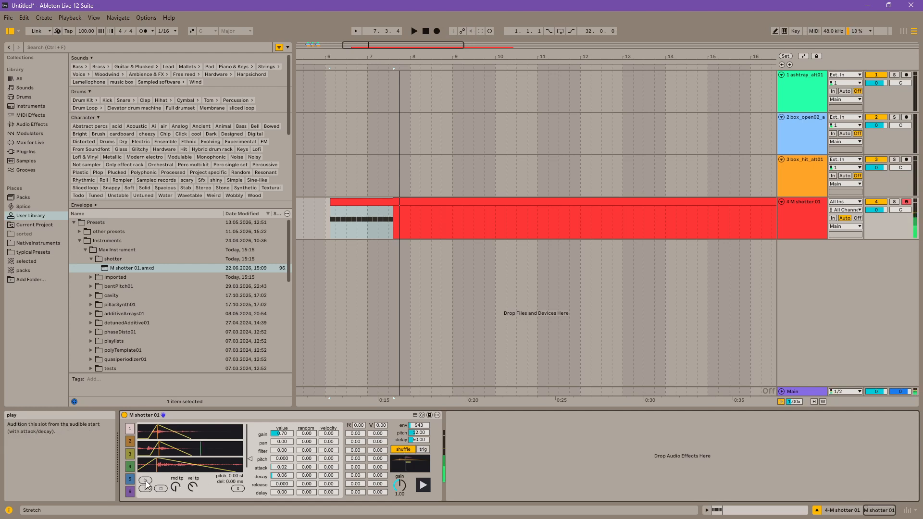
Step: Go past slot 2 to slot 3 and audition its samples
click(130, 442)
click(131, 455)
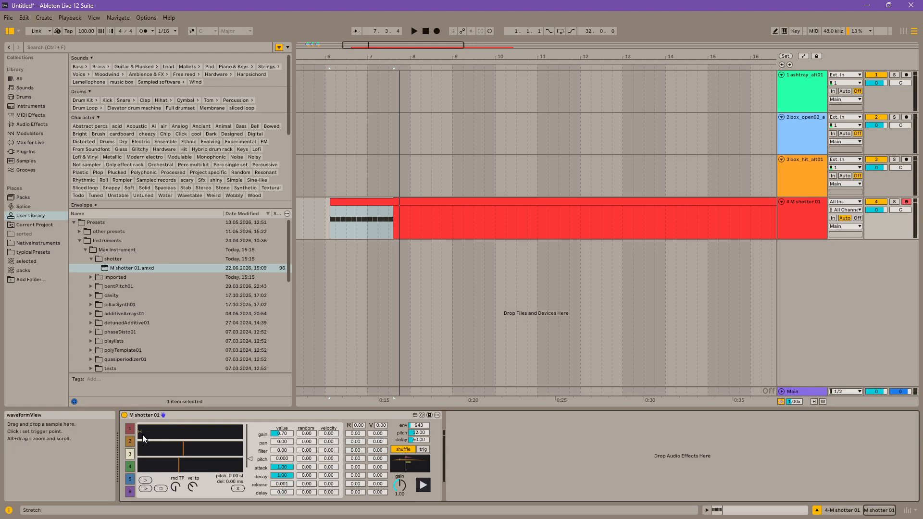
click(144, 481)
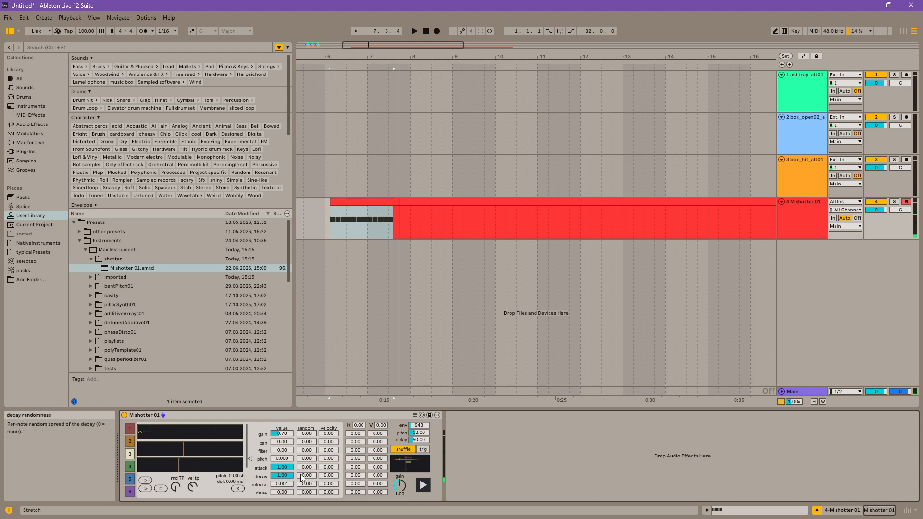
Step: Compare the play button's trig and gate modes by triggering the instrument, leaving the mode on gate
click(423, 450)
click(425, 451)
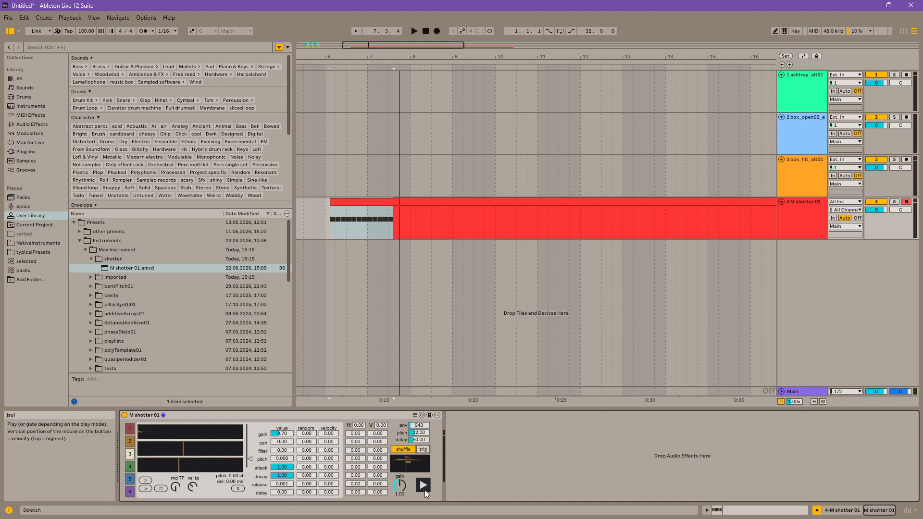
click(423, 487)
click(421, 451)
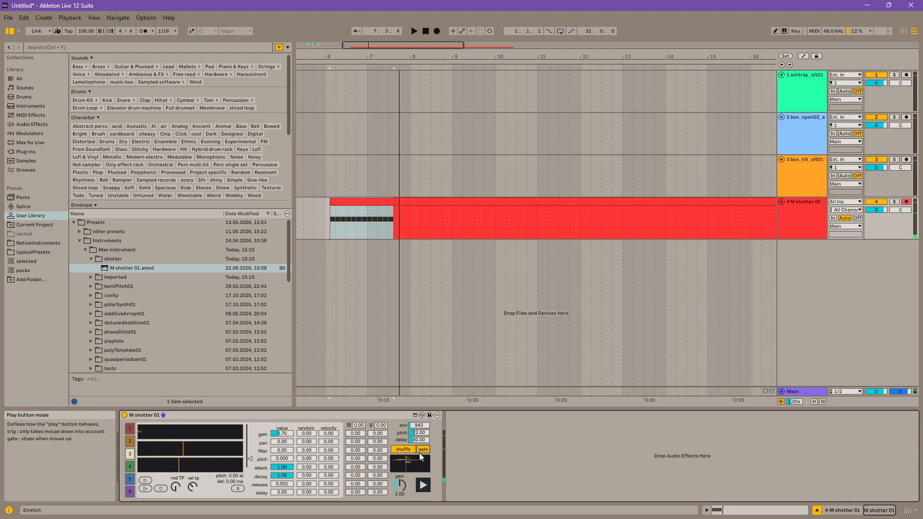
click(422, 486)
Step: Load boiler_loop_01.wav from the packs folder into slot 4's first waveform and set its trigger point near the start
click(128, 467)
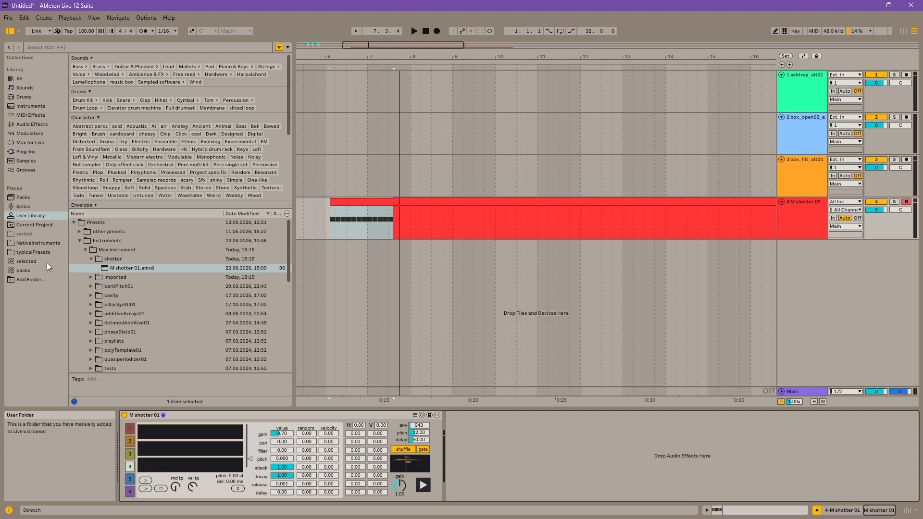
click(29, 271)
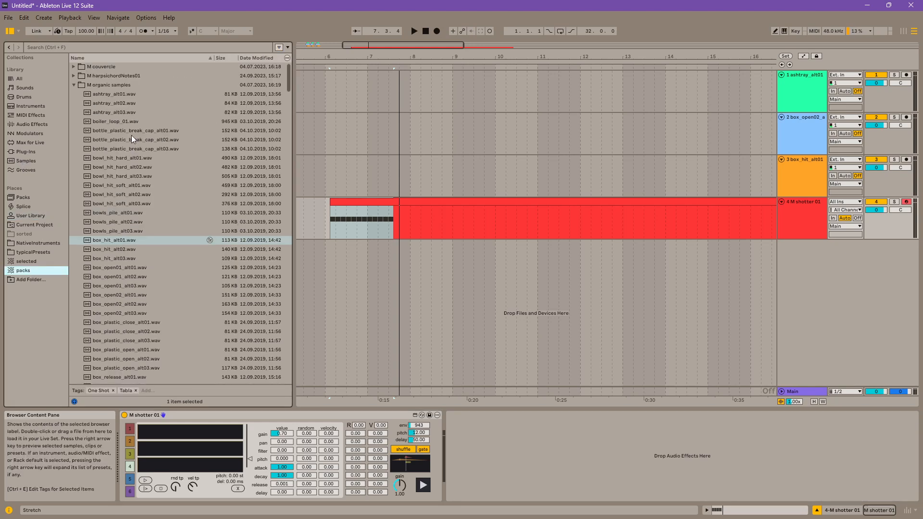
click(102, 121)
drag(177, 436, 157, 432)
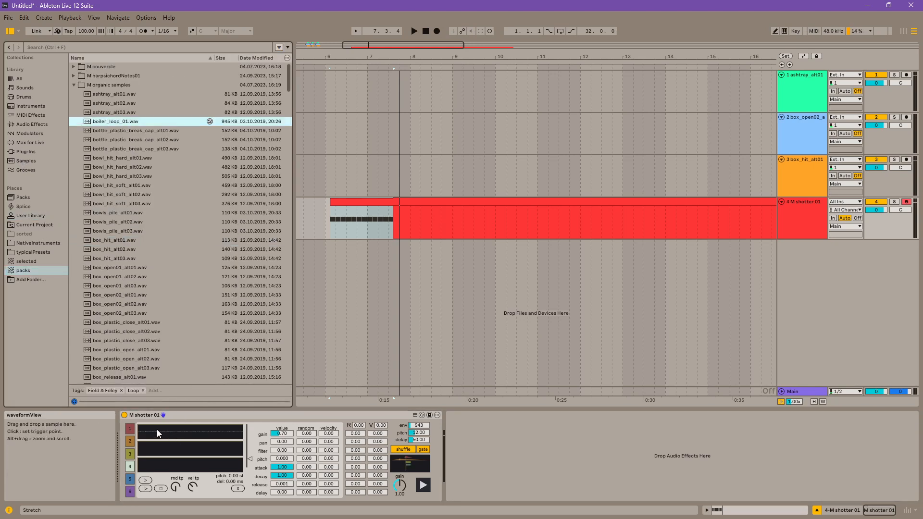
click(157, 433)
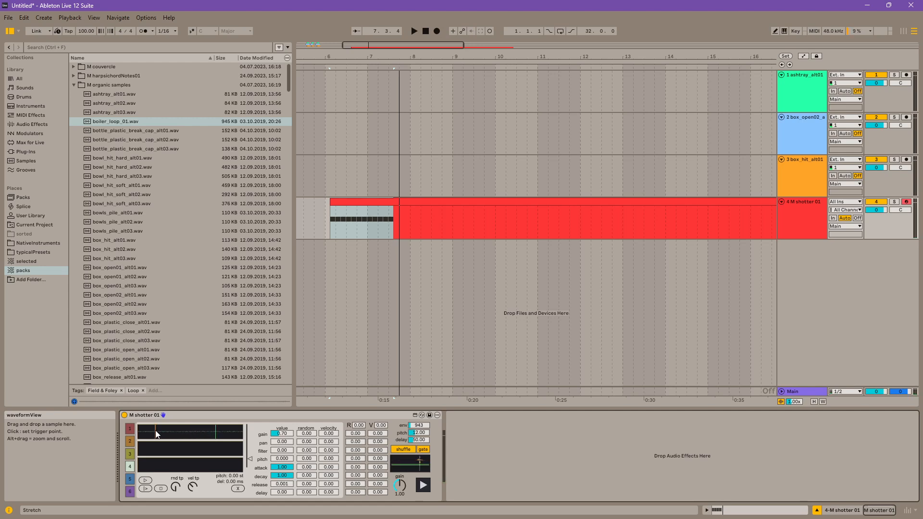
Step: Shorten slot 4's envelope to attack 0.06 and decay 0.09, auditioning the slot
drag(293, 468, 292, 496)
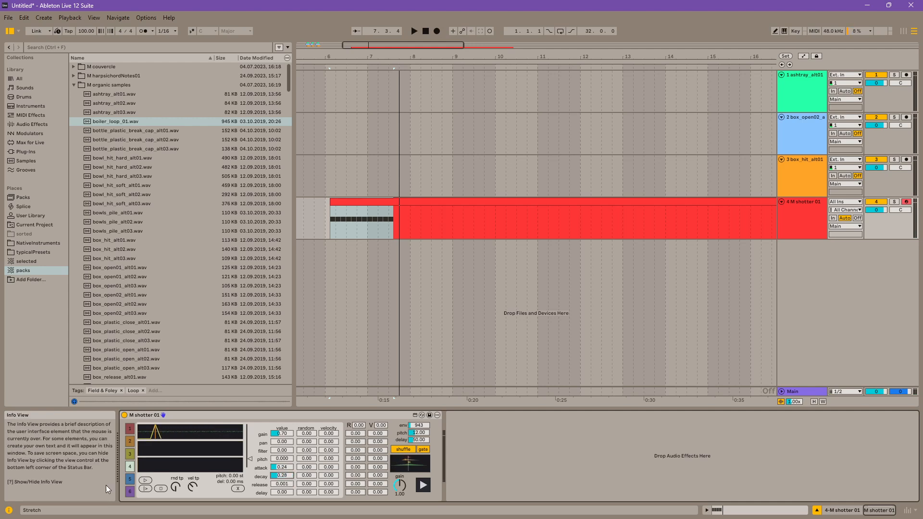
click(147, 481)
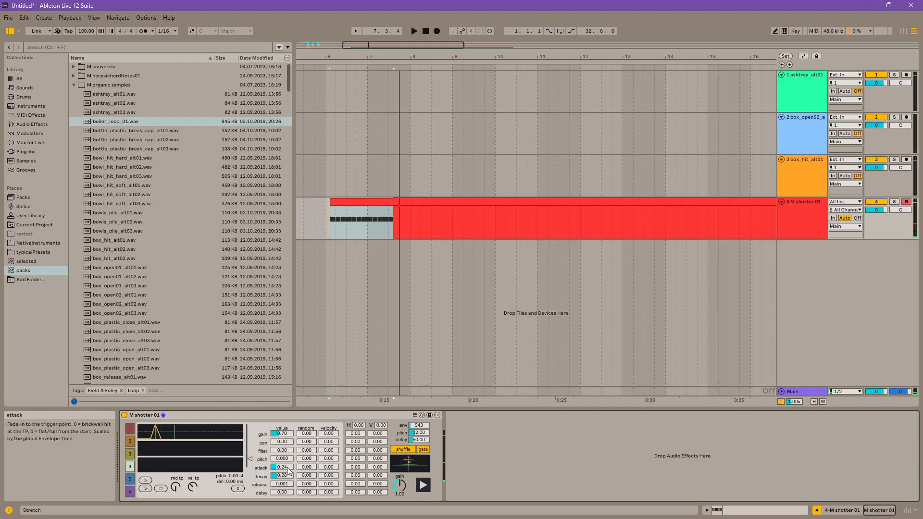
drag(289, 467, 289, 487)
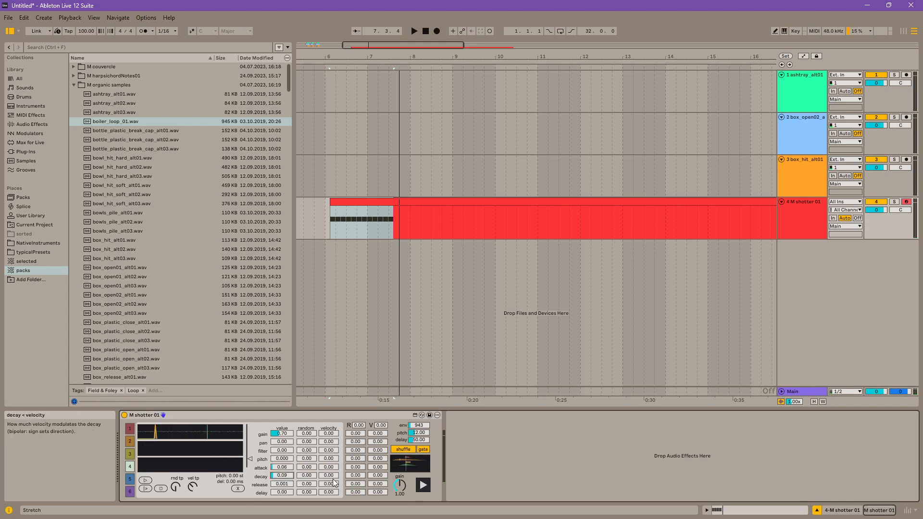
click(145, 481)
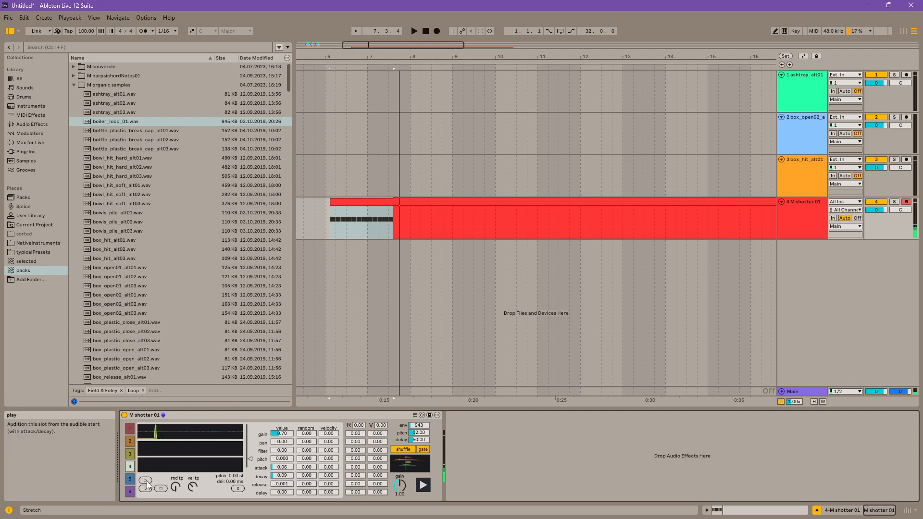
Step: Raise slot 4's trigger point randomization, audition the slot repeatedly, and bring the randomization back down
click(193, 488)
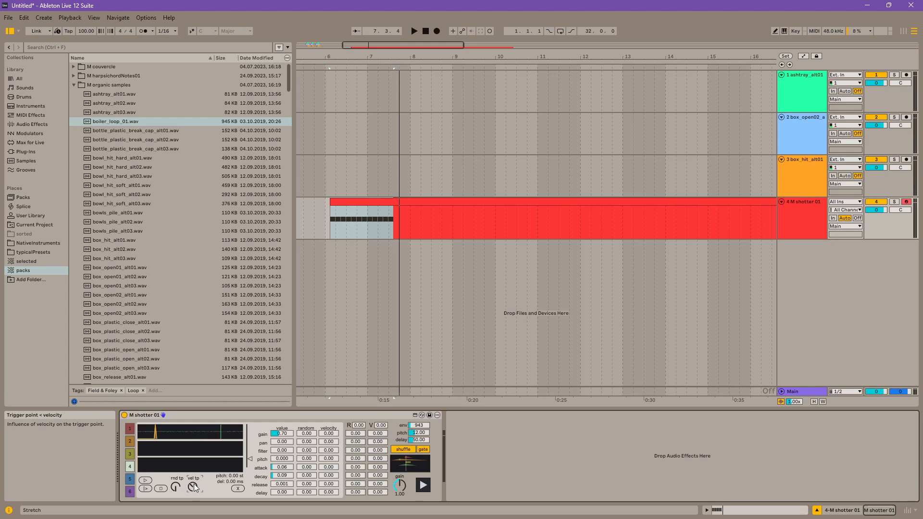
click(175, 488)
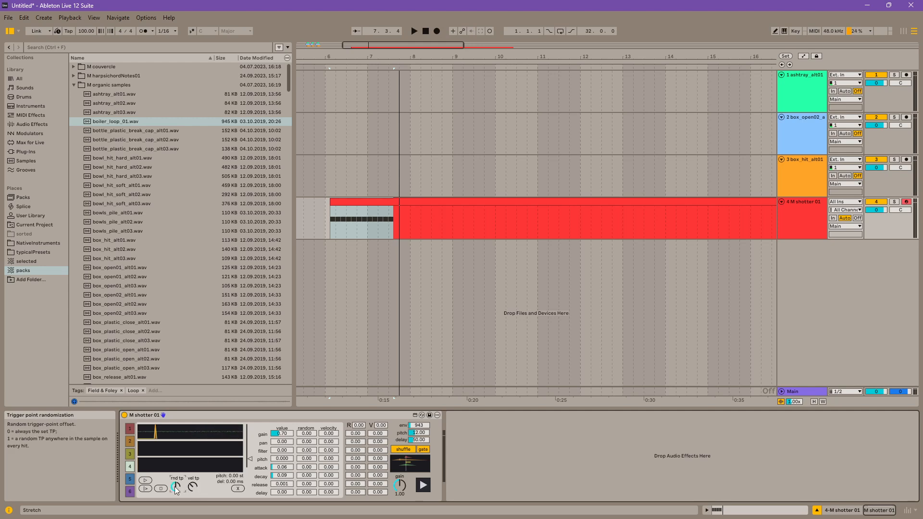
click(143, 481)
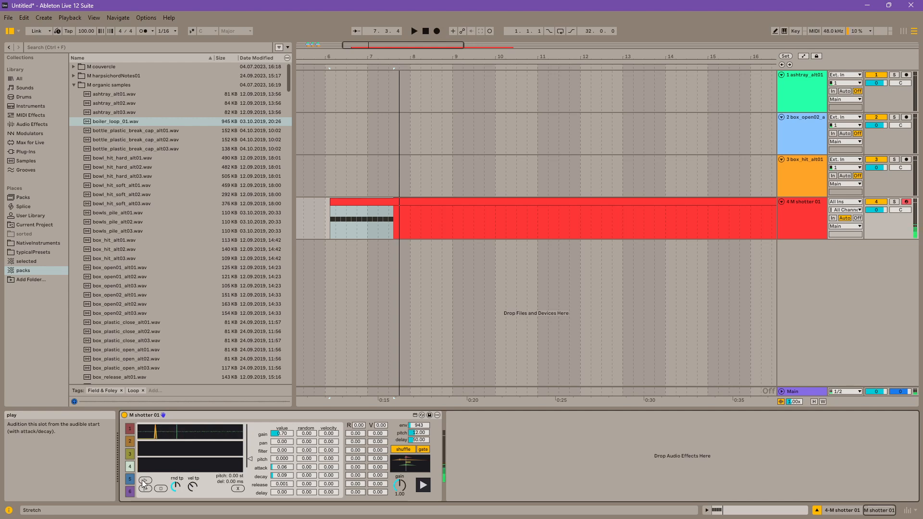
click(144, 481)
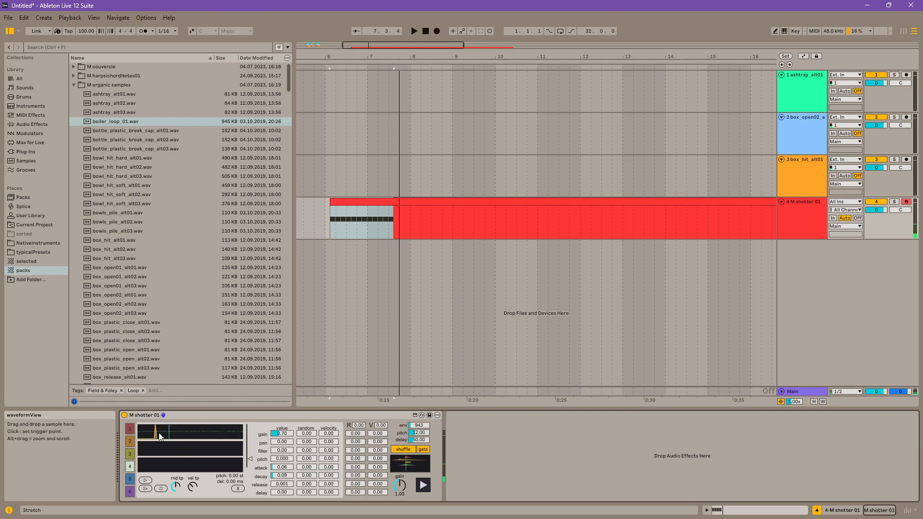
click(144, 481)
drag(176, 487, 176, 517)
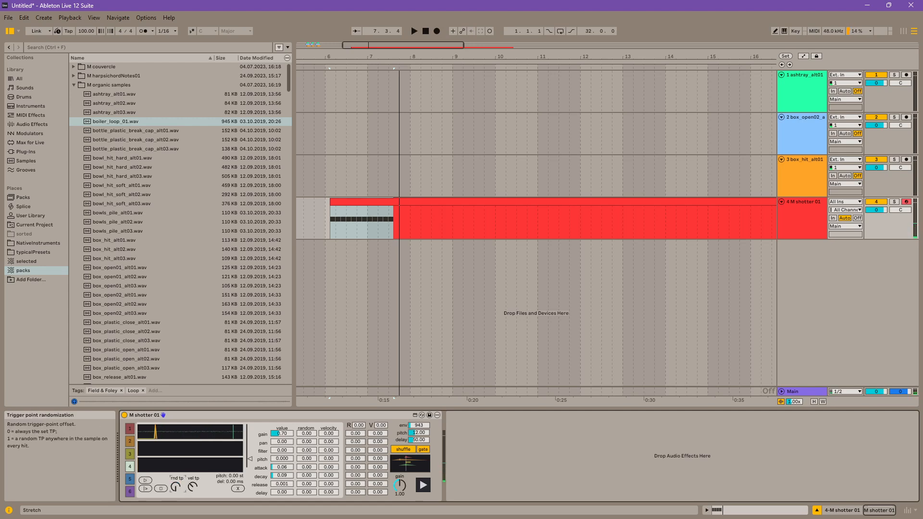
click(145, 481)
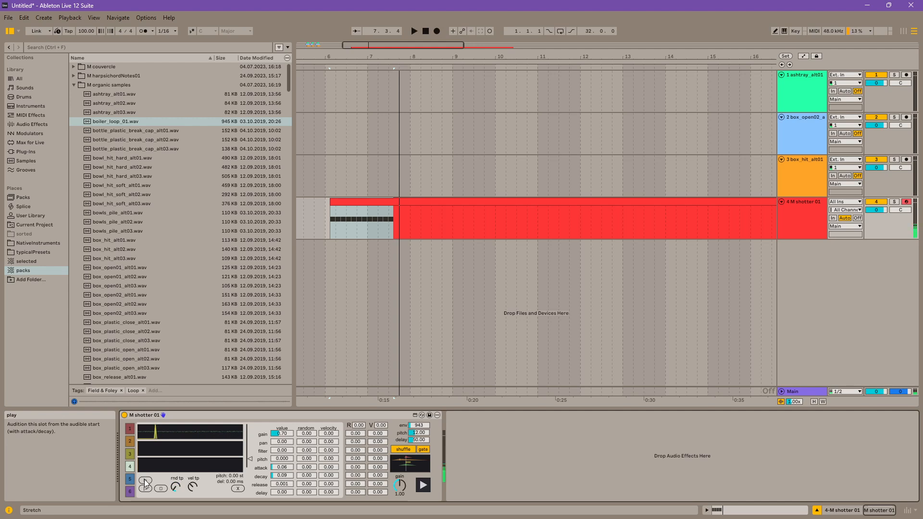
Step: Try velocity influence on slot 4's trigger point by raising it, playing at several velocities, and resetting it
drag(192, 487, 193, 439)
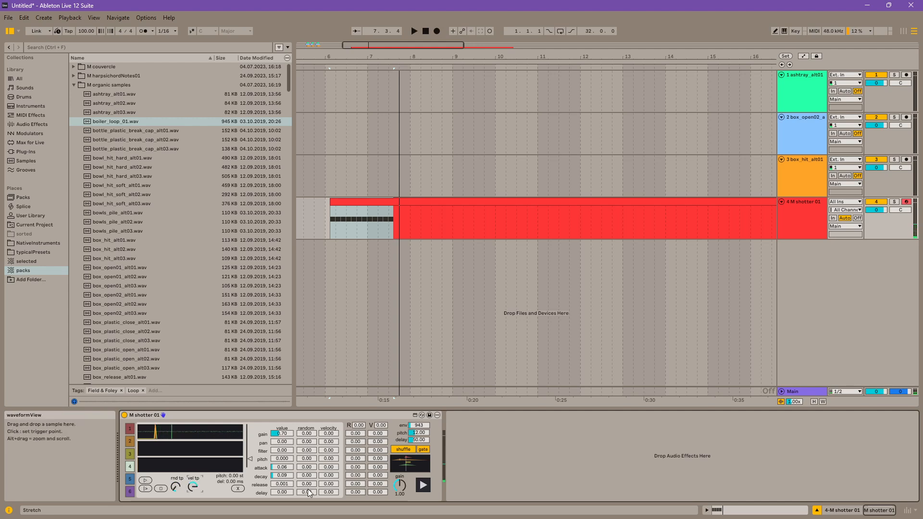
click(422, 488)
click(422, 480)
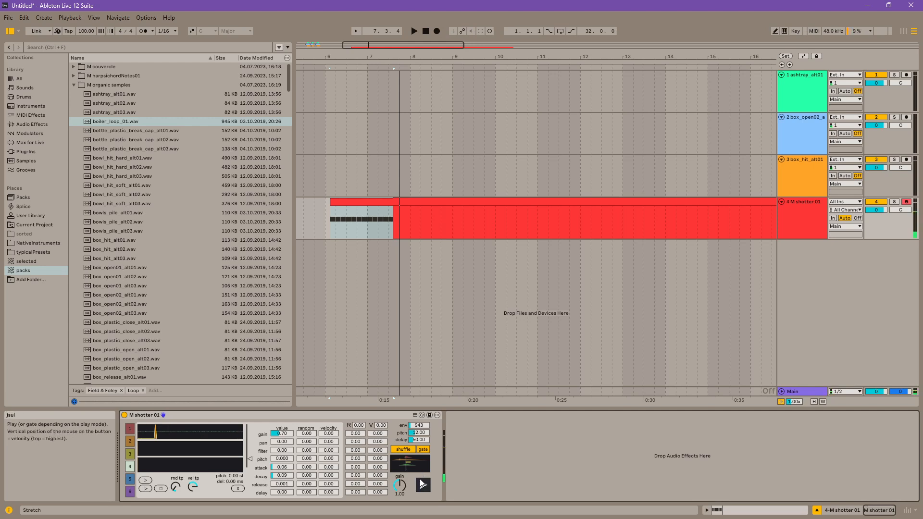
click(421, 484)
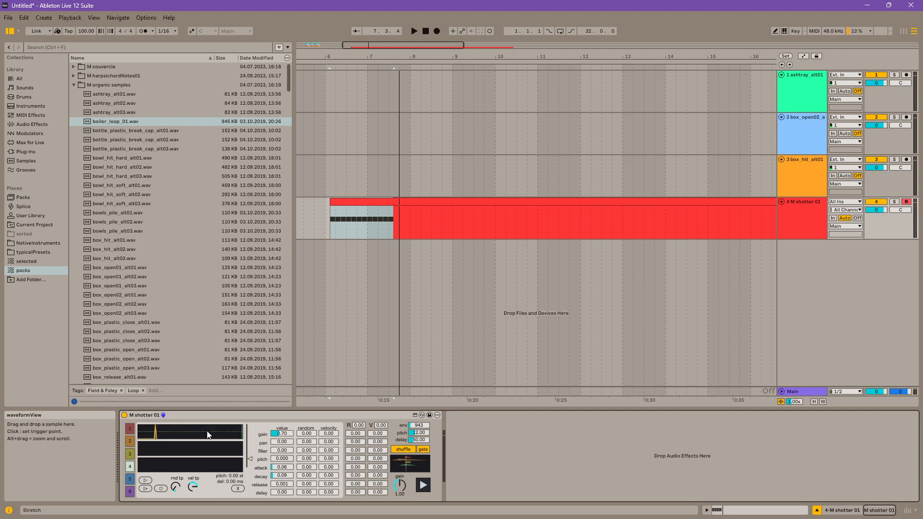
drag(192, 488, 193, 512)
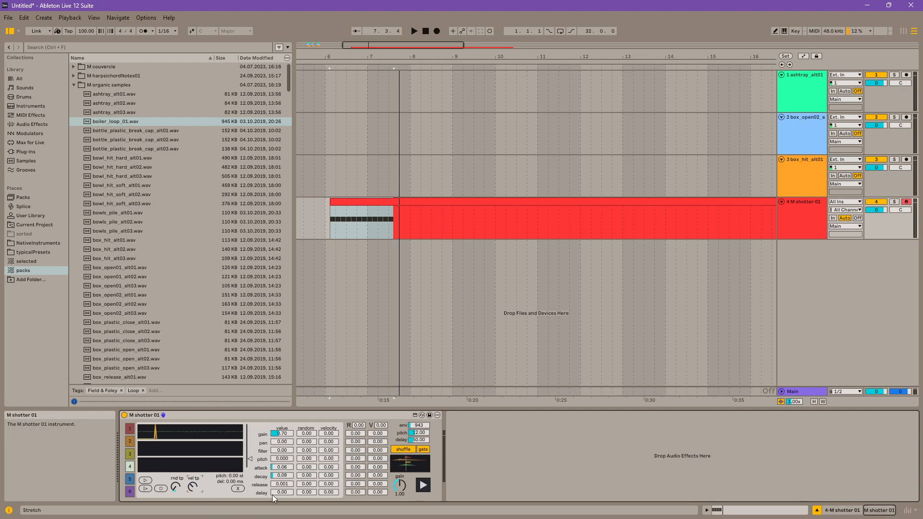
Step: Set slot 4's decay to 0.57 and attack to 0.12, test the sound, and return the play button mode to trig
drag(282, 475, 282, 453)
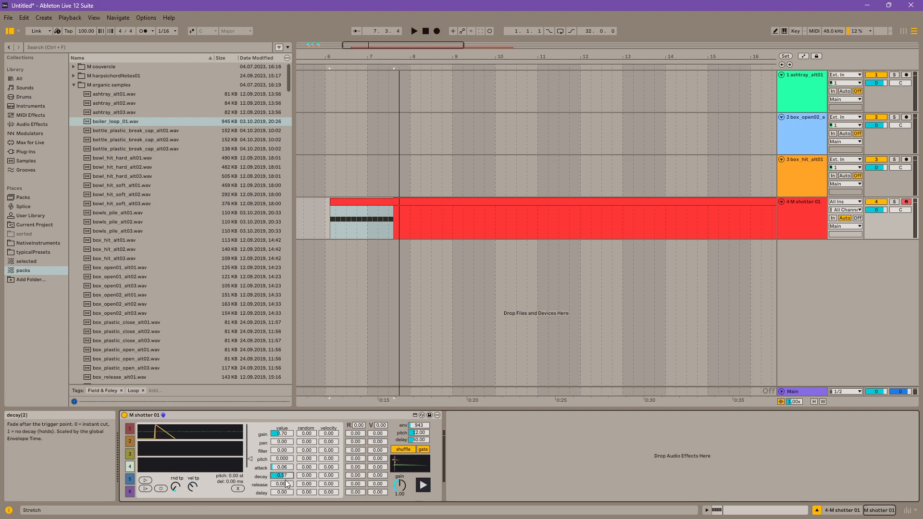
click(284, 467)
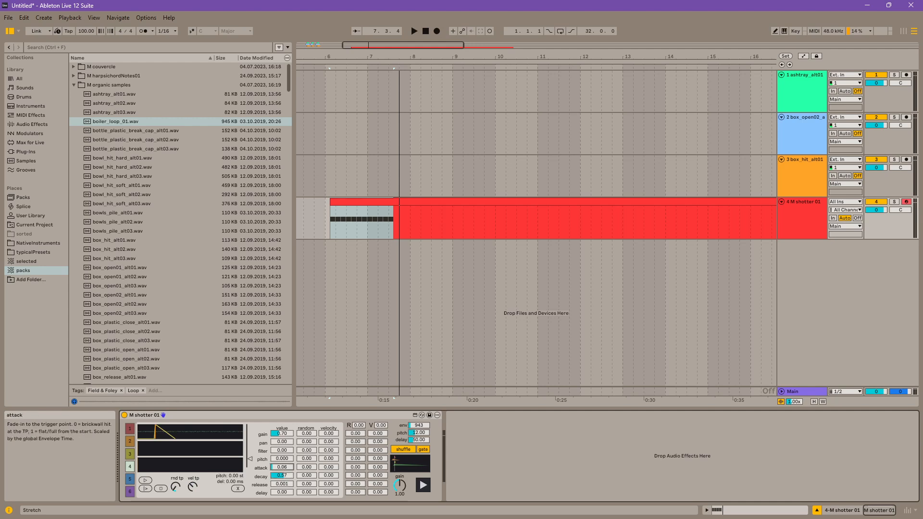
click(424, 486)
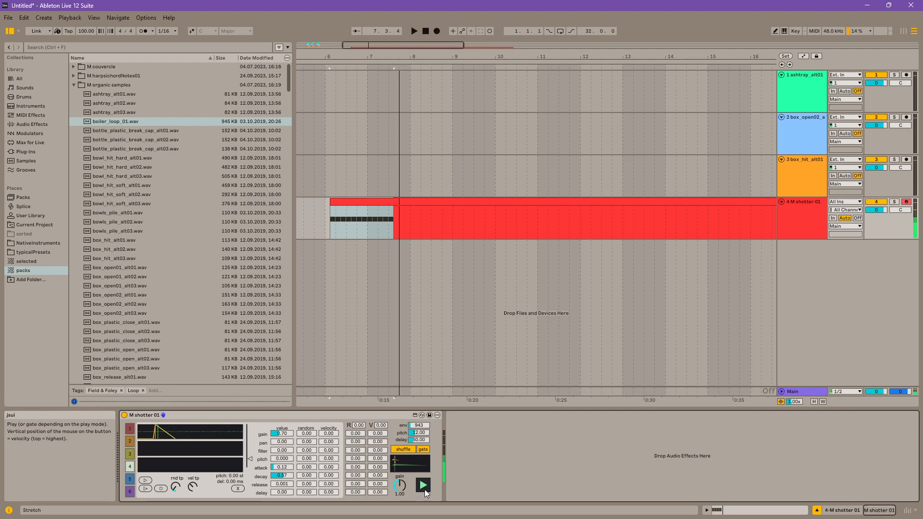
click(422, 452)
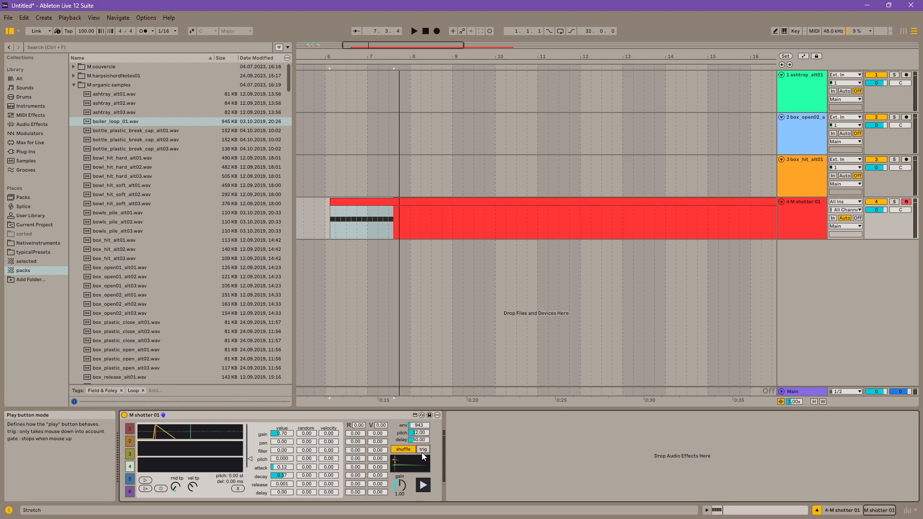
Step: Play the sound, try a global gain randomness of 0.70, and check the gain randomness in the individual slots
click(423, 486)
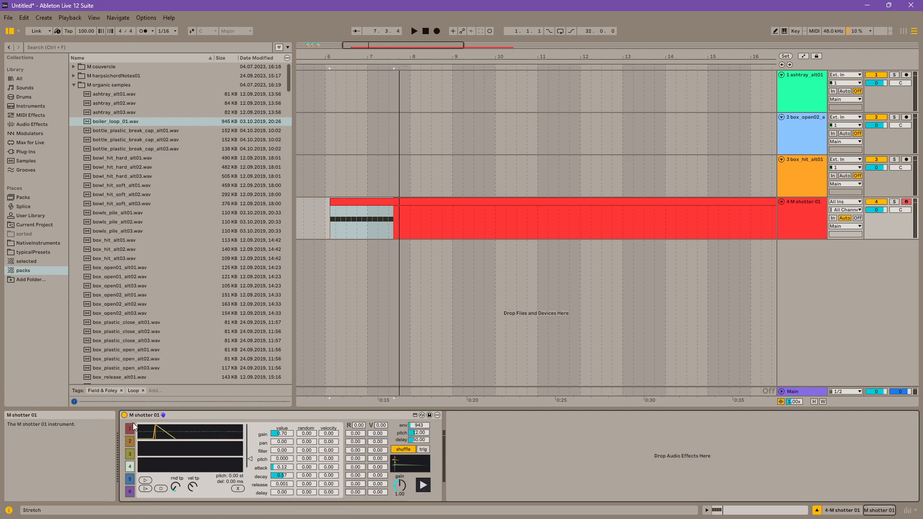
click(130, 441)
click(130, 441)
click(130, 454)
click(130, 468)
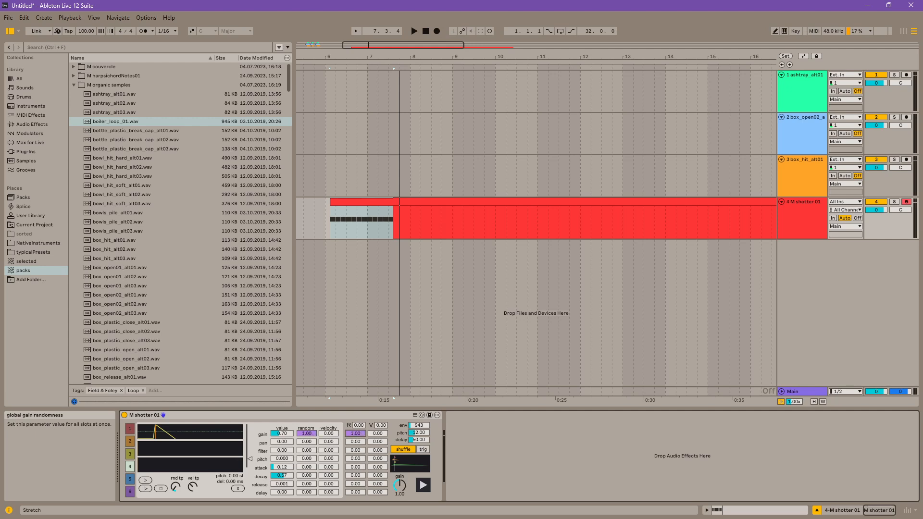
click(130, 429)
click(130, 442)
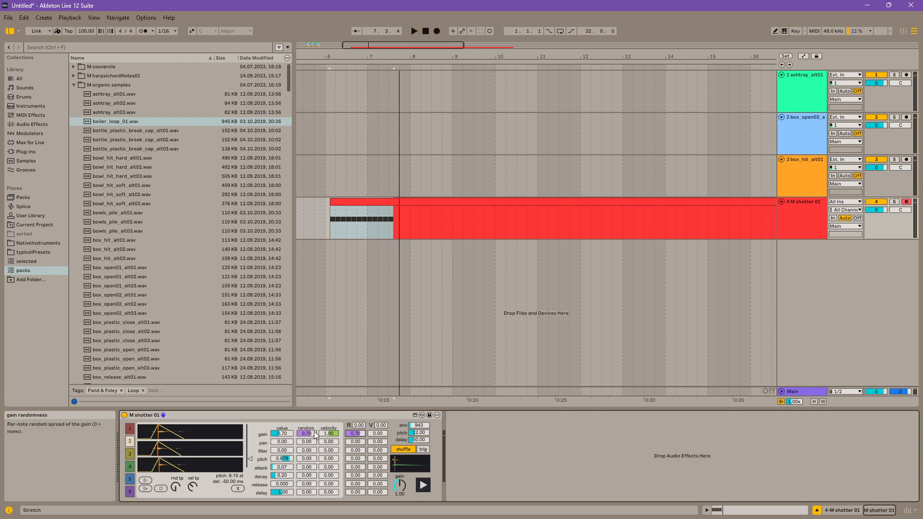
click(130, 454)
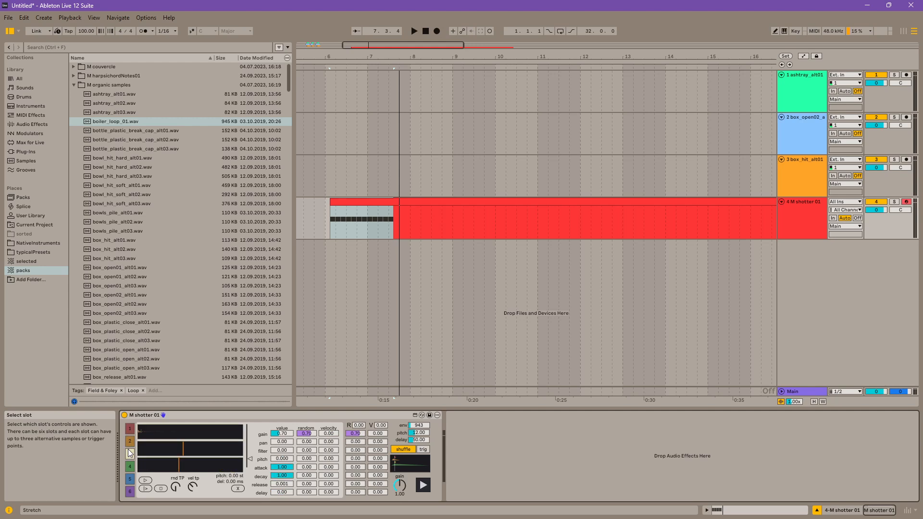
Step: Set the global gain randomness to 1.00, play the sound repeatedly, and check the setting on slots 2 and 3
click(426, 486)
drag(355, 433, 344, 399)
click(427, 487)
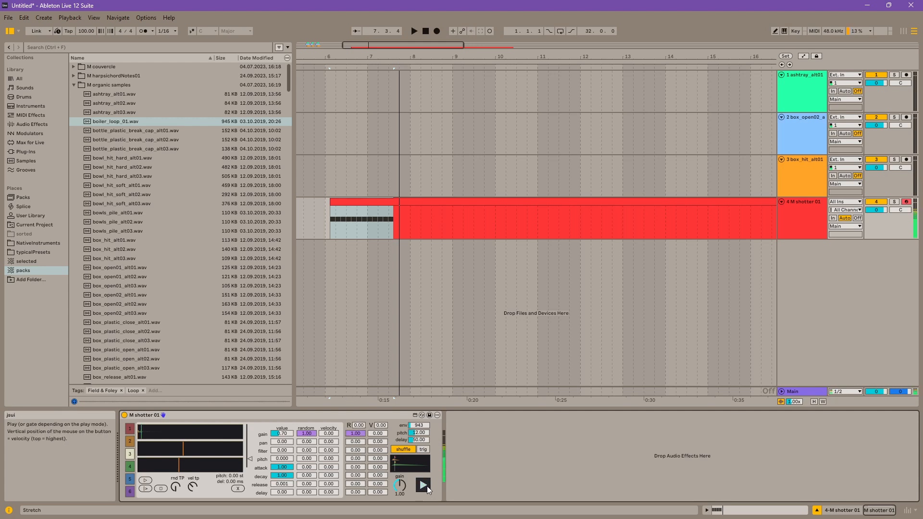
click(427, 486)
click(427, 487)
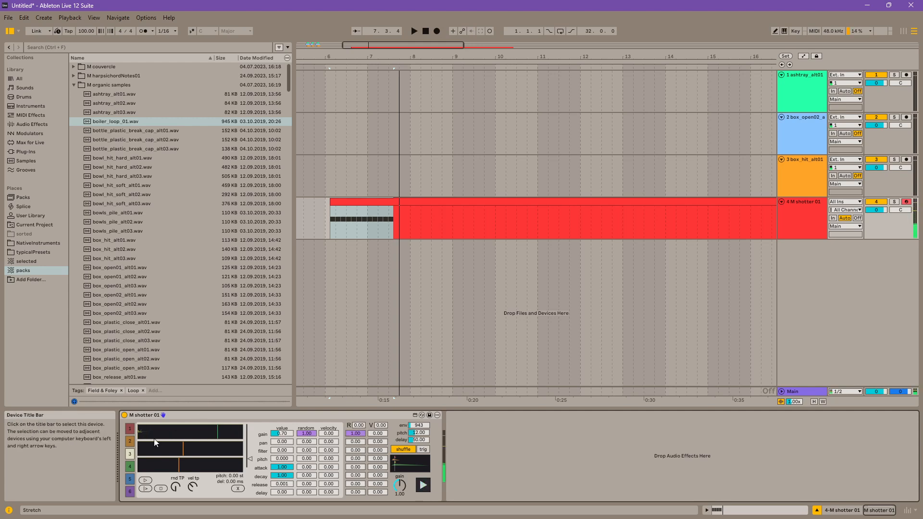
click(129, 442)
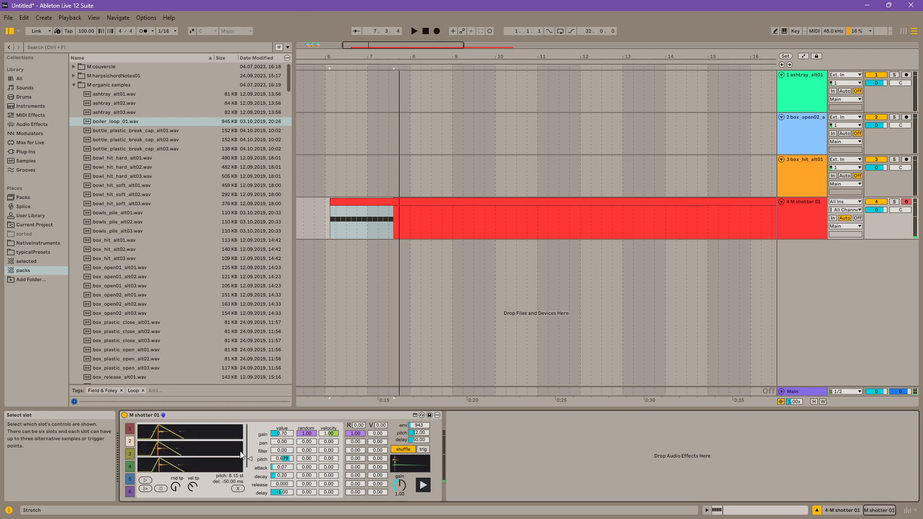
click(129, 454)
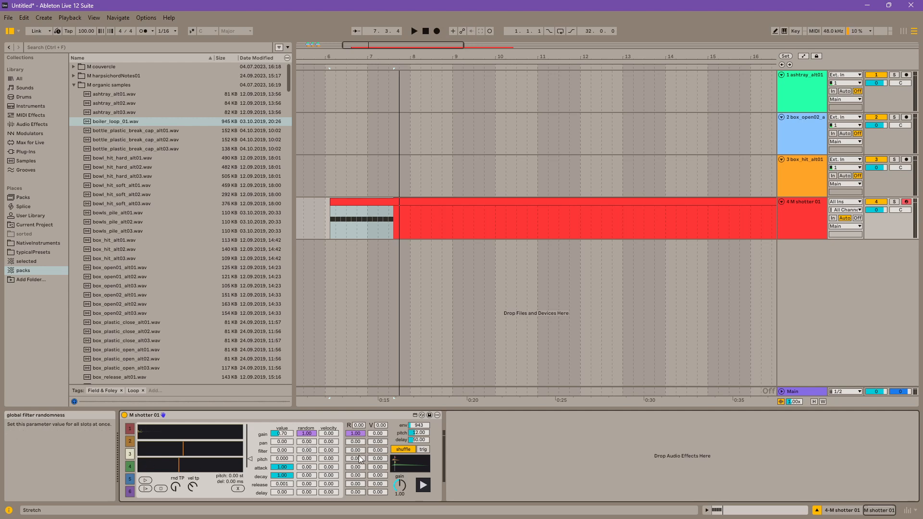
Step: Try global pan randomness at 1.00, set the global randomizer to 0.28 for all parameters, and check slots 2 and 3
drag(359, 446, 359, 435)
click(424, 486)
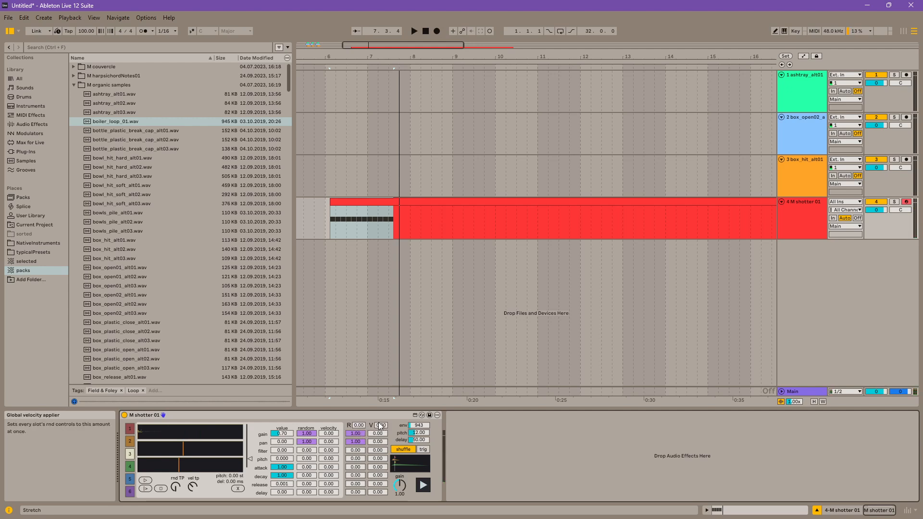
drag(359, 425, 359, 419)
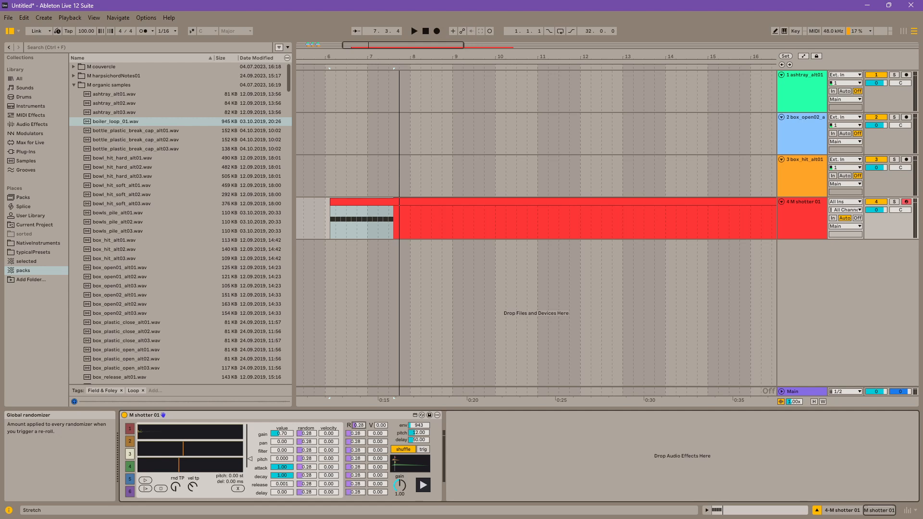
click(129, 438)
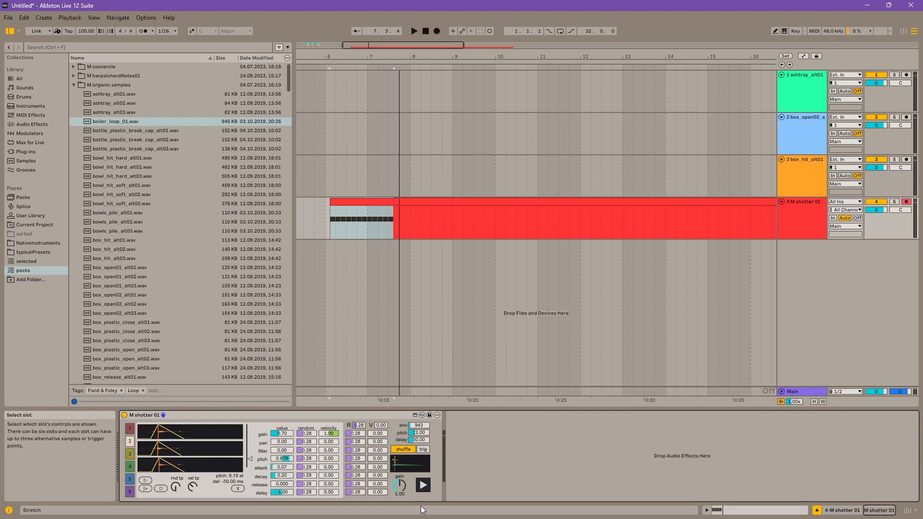
click(130, 455)
Step: Reshape slot 4 by adjusting its filter and setting pitch to 0.612, attack to 0.13 and decay to 0.01
click(131, 467)
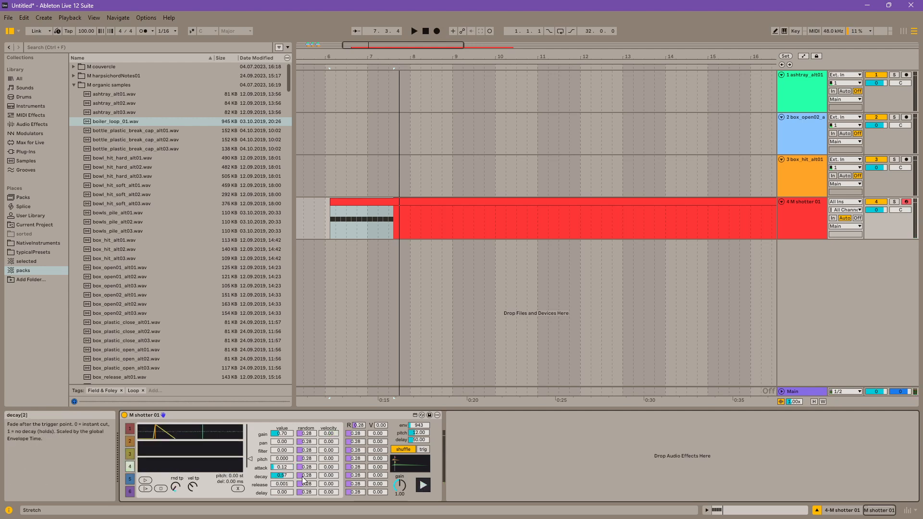
drag(281, 476, 282, 488)
mouse_move(284, 450)
mouse_down()
mouse_move(283, 465)
mouse_move(284, 431)
mouse_move(283, 441)
mouse_up()
click(424, 485)
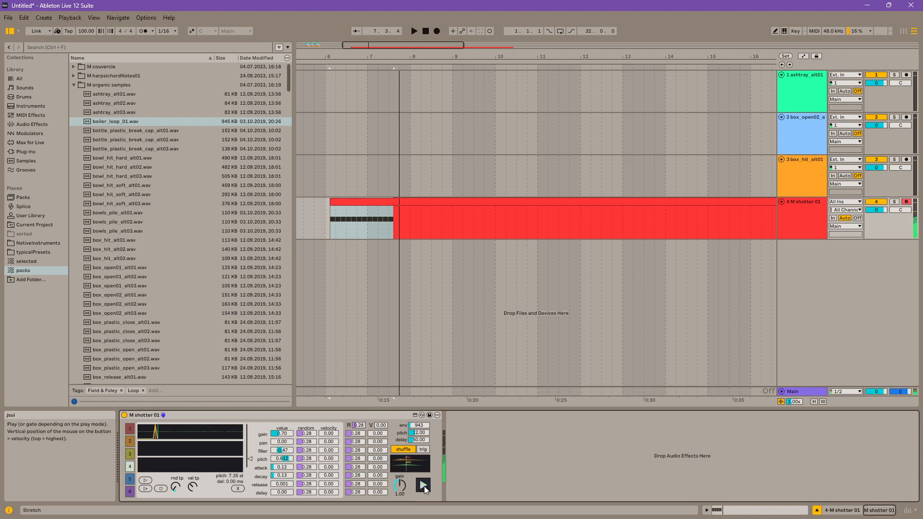
mouse_move(282, 475)
mouse_down()
mouse_move(282, 486)
mouse_move(282, 464)
mouse_up()
click(285, 475)
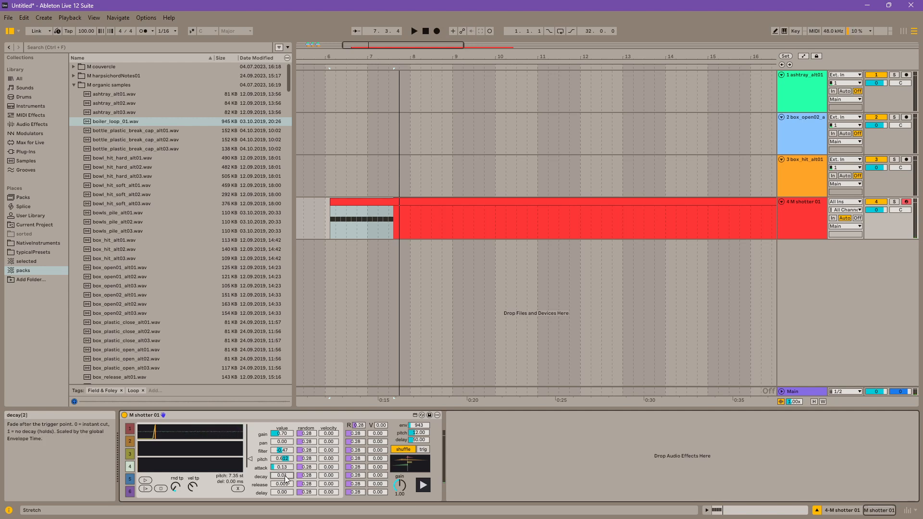
Step: Audition the full sound repeatedly to hear how the randomization varies each hit
click(422, 486)
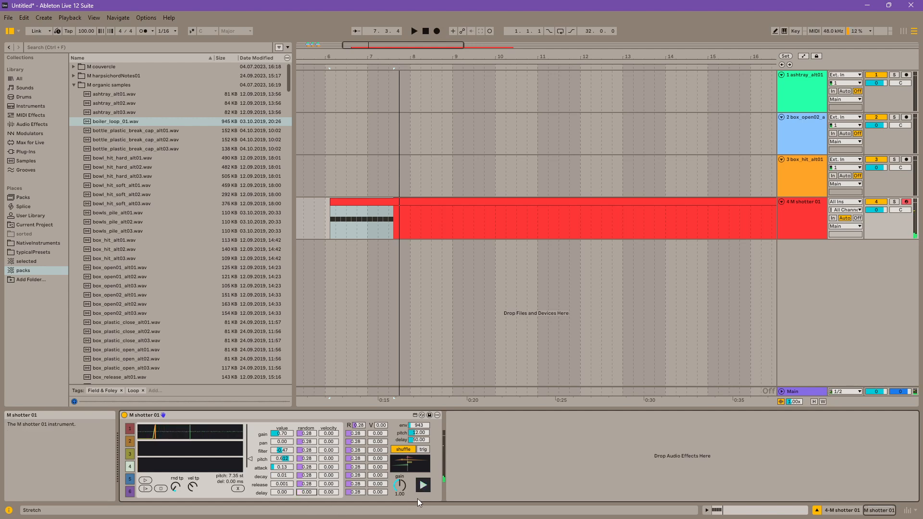
click(423, 486)
click(423, 486)
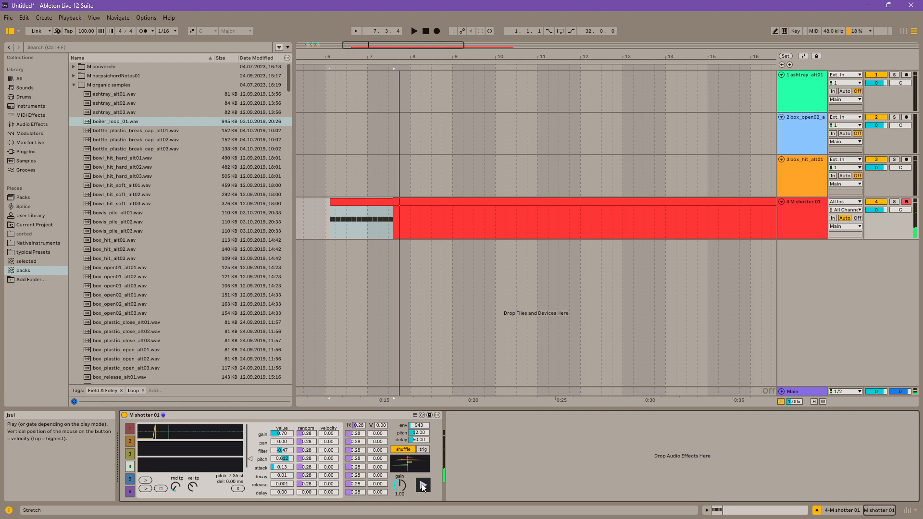
click(423, 486)
click(422, 486)
click(424, 486)
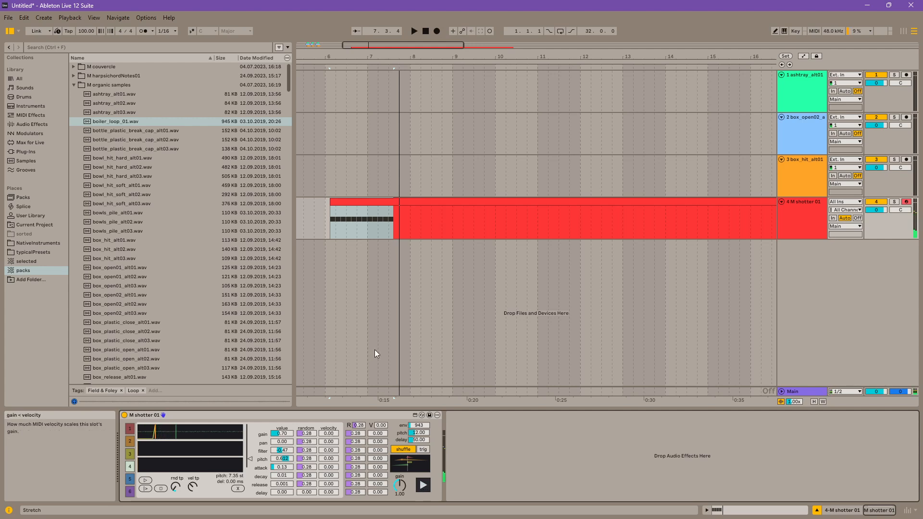
Step: Delete the long recorded MIDI clip from the M shotter 01 track
click(429, 201)
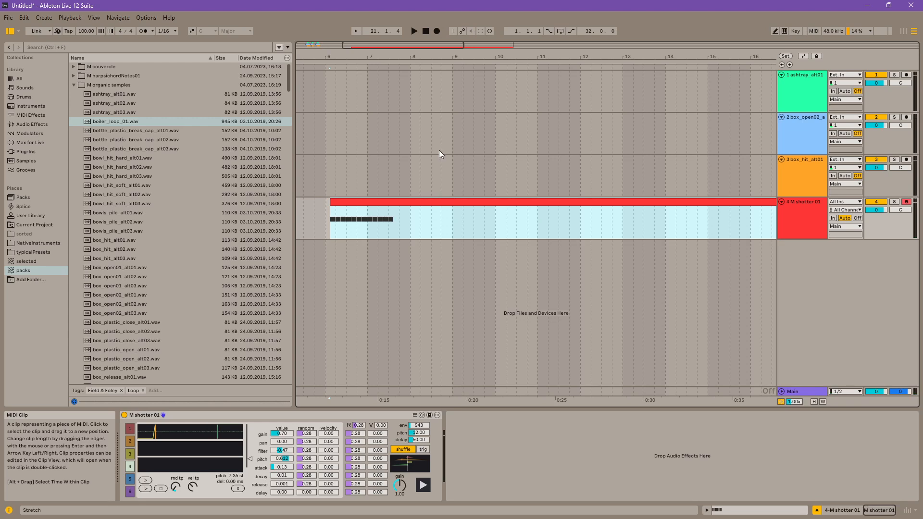
key(Delete)
drag(405, 57, 406, 14)
click(382, 219)
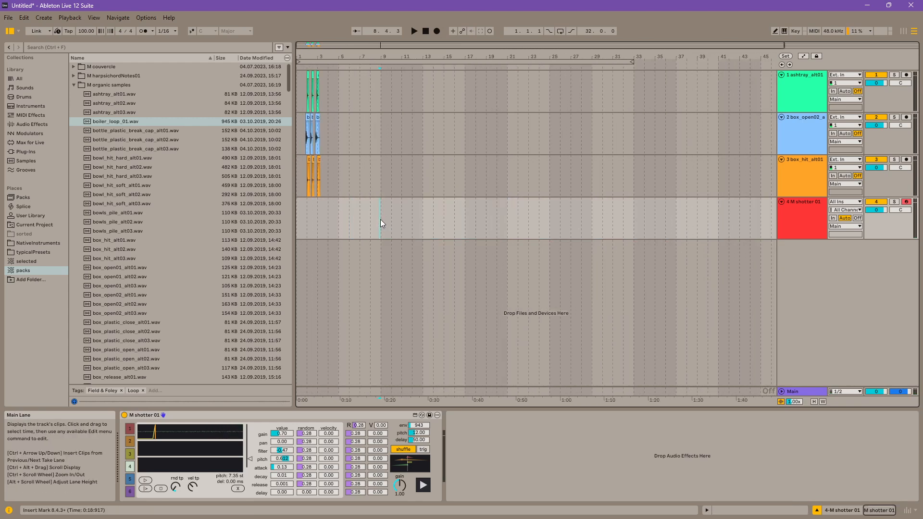
Step: Insert a new audio track, set its input to Resampling, and arm it for recording
right_click(826, 264)
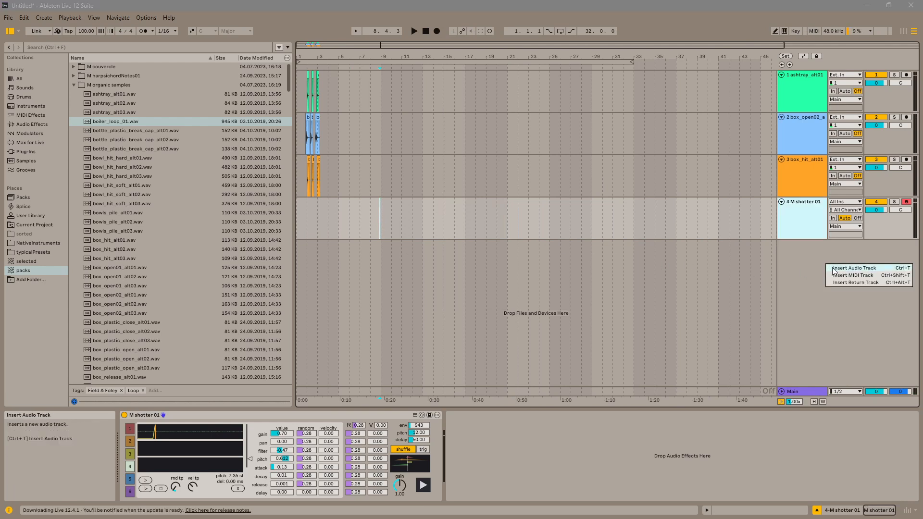
click(846, 266)
click(377, 223)
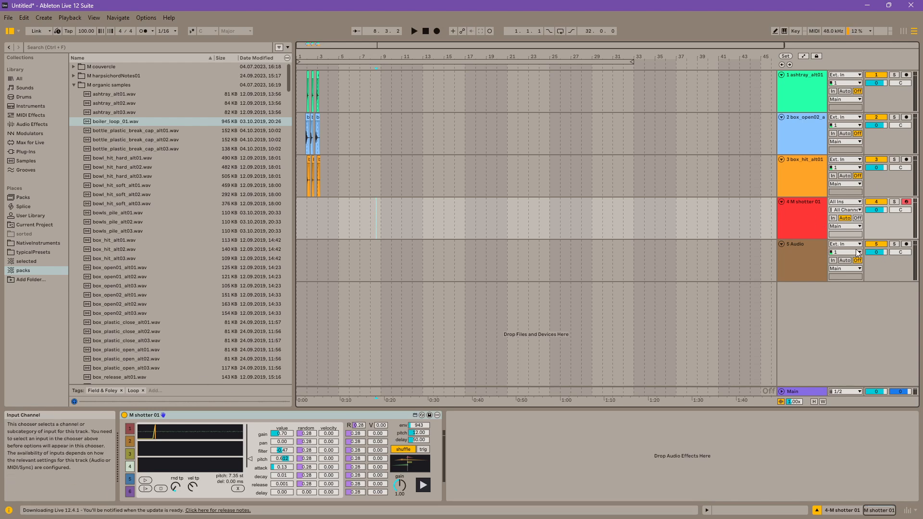
click(848, 253)
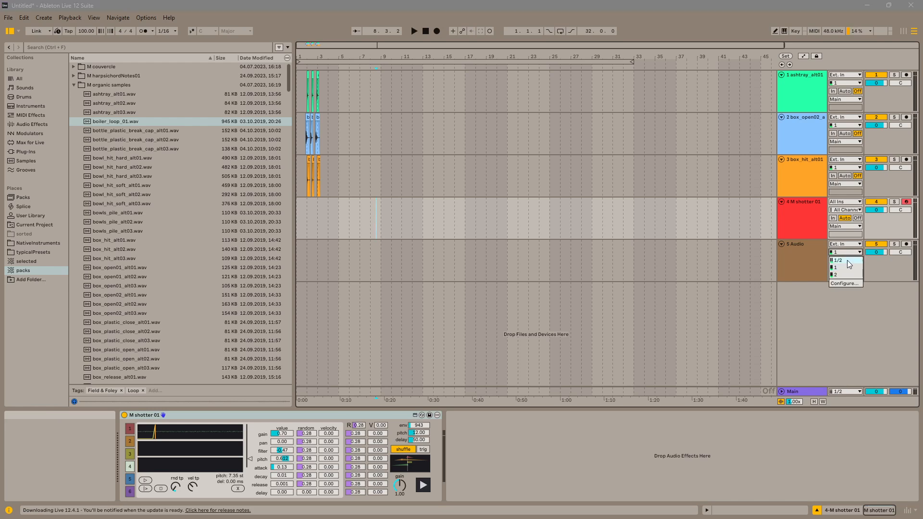
click(848, 245)
click(887, 258)
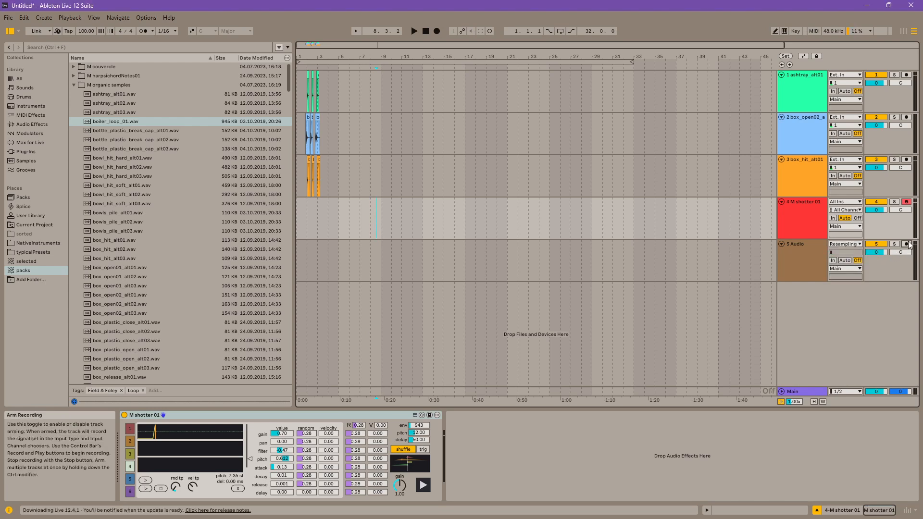
click(906, 245)
Step: Record several hits of the instrument onto the audio track from bar 8, stop, and inspect the recorded waveforms
click(371, 212)
click(437, 31)
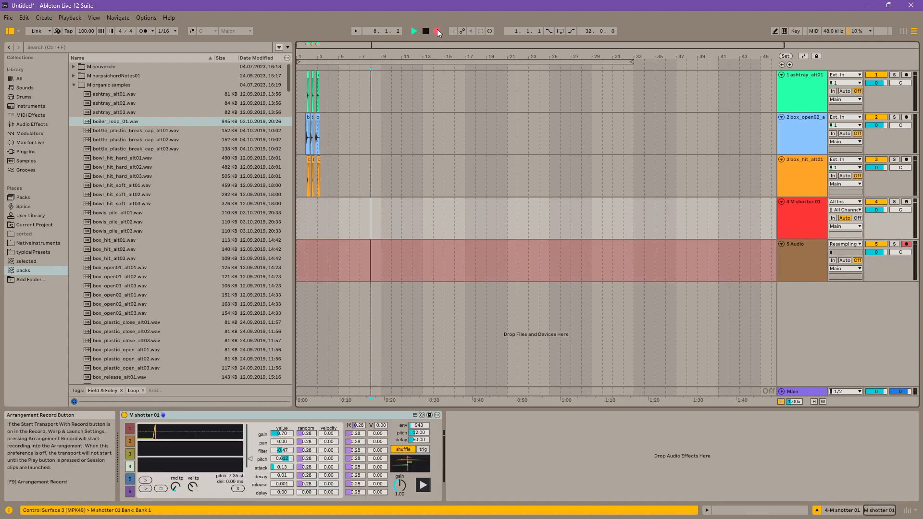
click(424, 487)
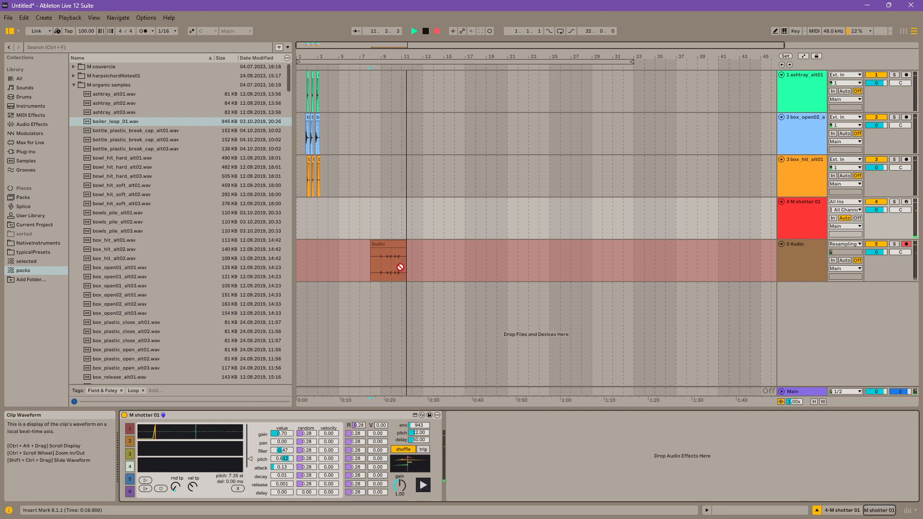
key(space)
drag(387, 57, 391, 151)
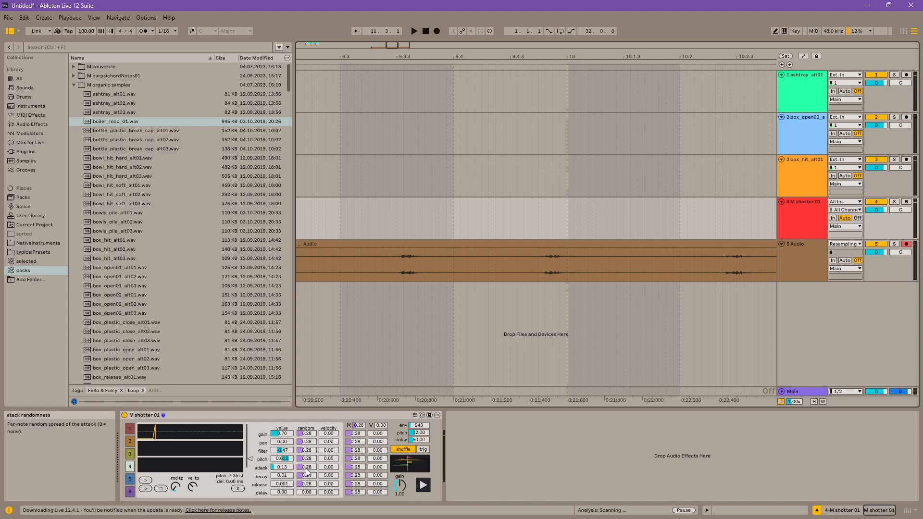
Step: Set slot 4's attack randomness to 1.00 and its delay randomness to 0.58
drag(305, 467, 305, 450)
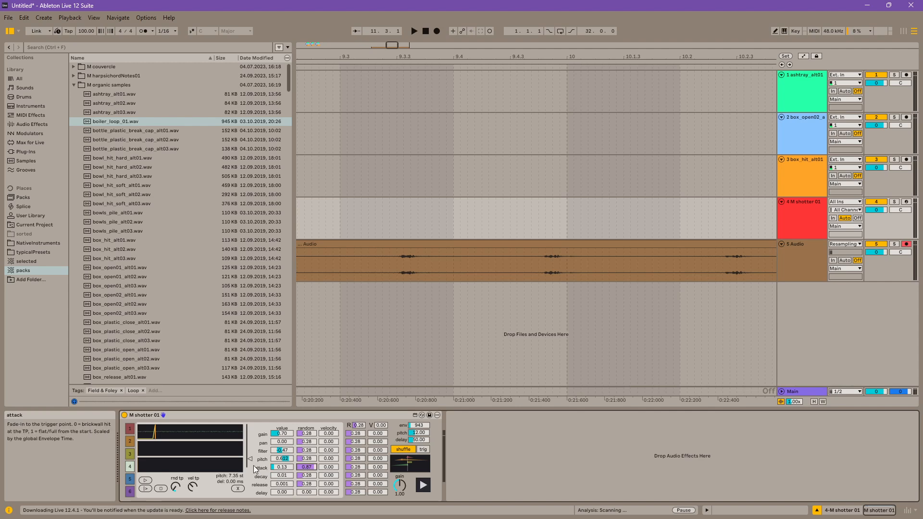
double_click(312, 467)
drag(308, 492, 306, 426)
click(307, 460)
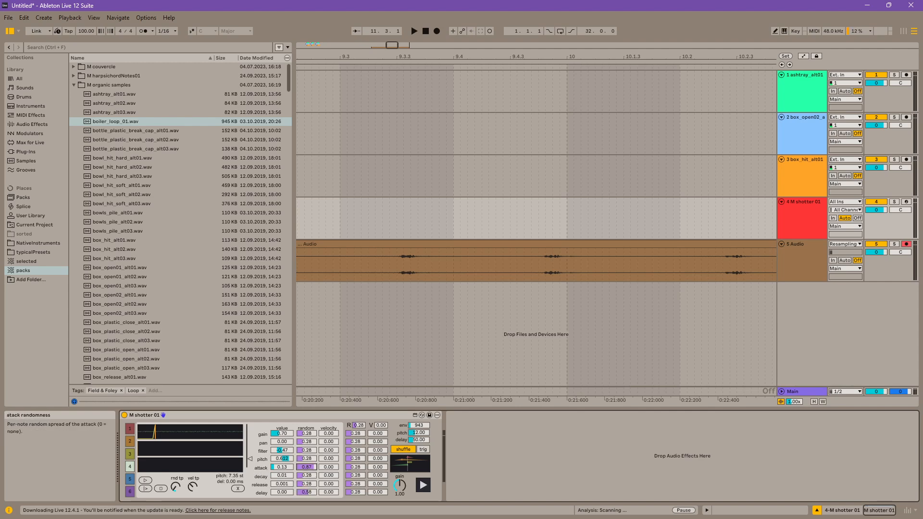
Step: Delete the resampled audio clip from the audio track
click(423, 245)
drag(432, 60, 425, 54)
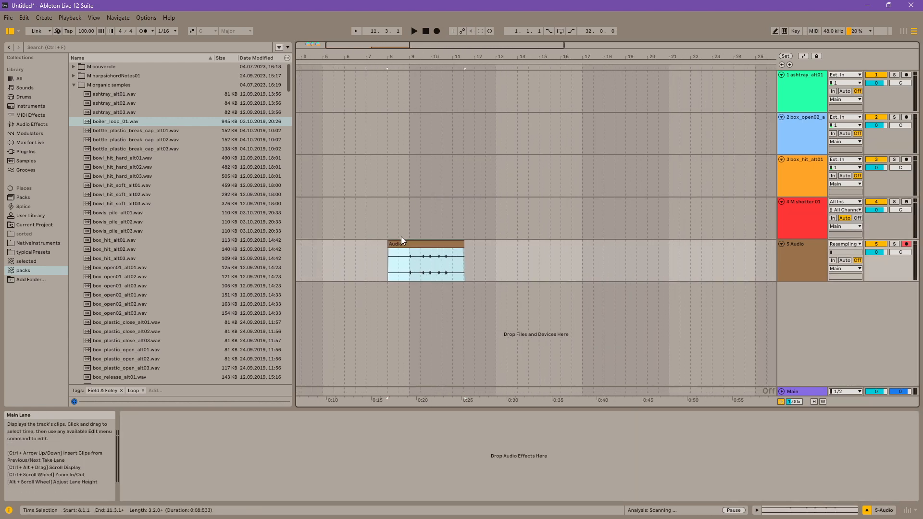
key(Delete)
Step: Set the fixed grid to 1/2 and insert an empty two-bar MIDI clip at bar 9 on the M shotter 01 track
right_click(411, 222)
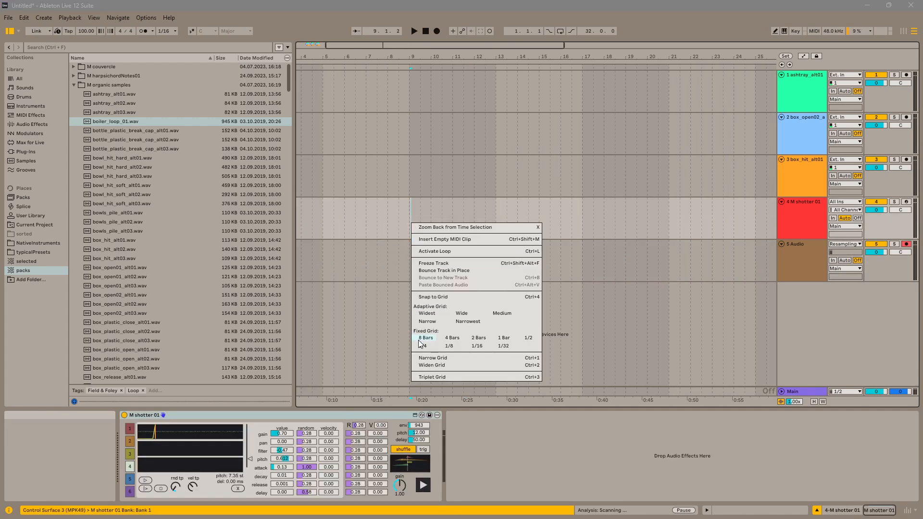
click(410, 240)
drag(410, 227, 432, 221)
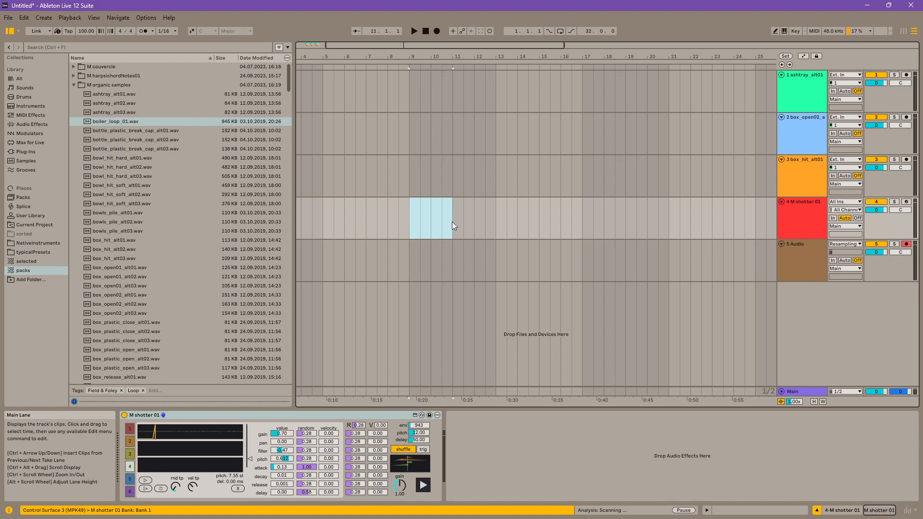
key(ctrl+shift+m)
Step: Draw a one-beat C3 note at the clip's start and duplicate it beat by beat through 2.3
double_click(321, 446)
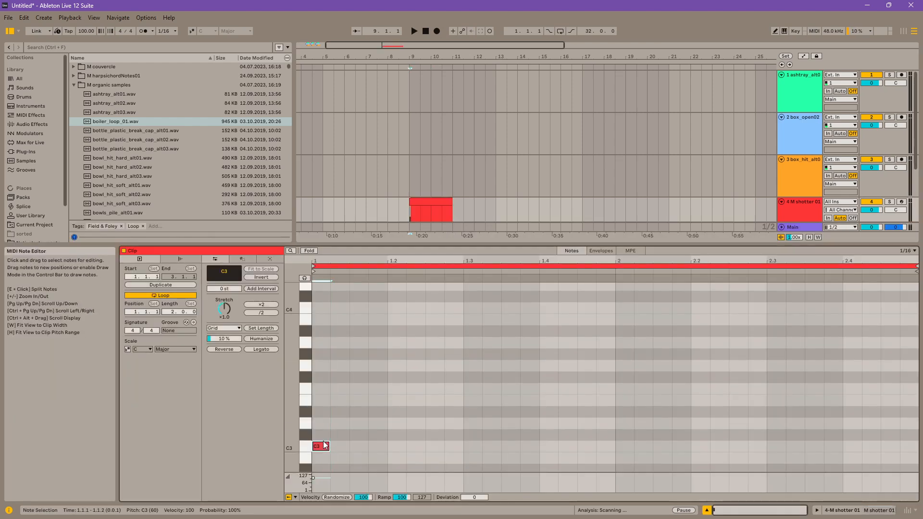
drag(327, 447, 388, 446)
key(ctrl+d)
key(ctrl+d)
key(ctrl+d)
key(ctrl+d)
key(ctrl+d)
key(ctrl+d)
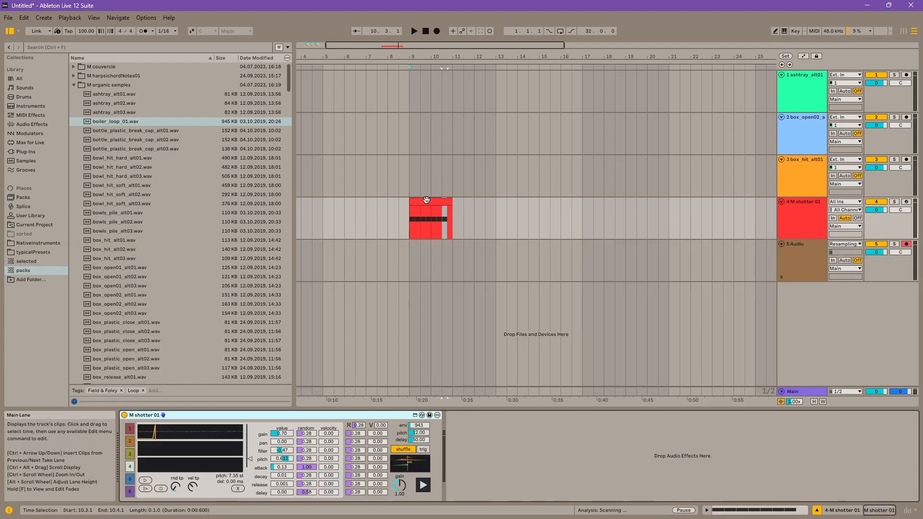
Step: Play the new MIDI clip, stop playback, and reopen its notes
key(space)
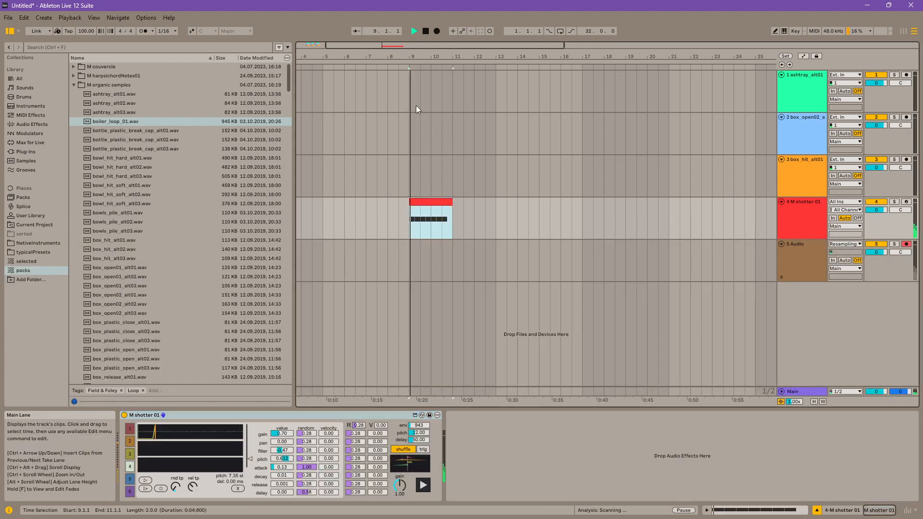
key(space)
double_click(437, 201)
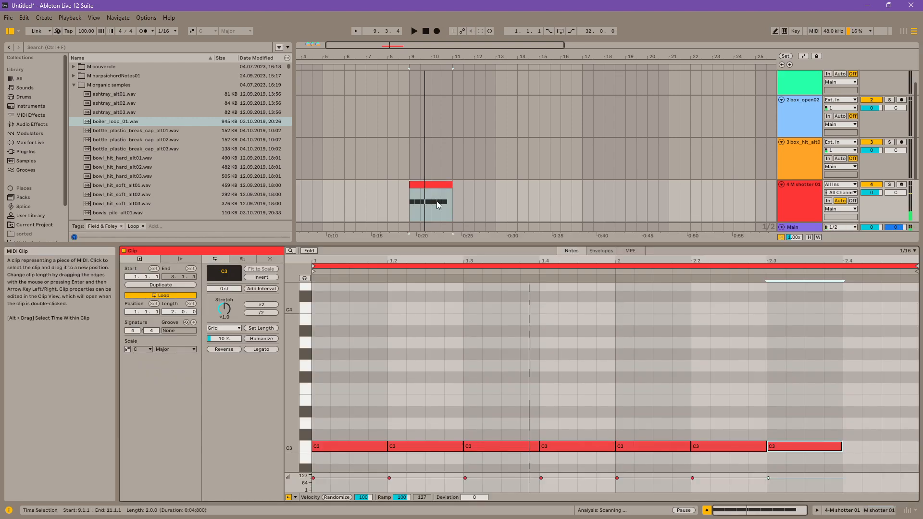
Step: Shorten all C3 notes in the clip to half a beat and play it with the envelope scale set to 707
click(420, 406)
key(ctrl+a)
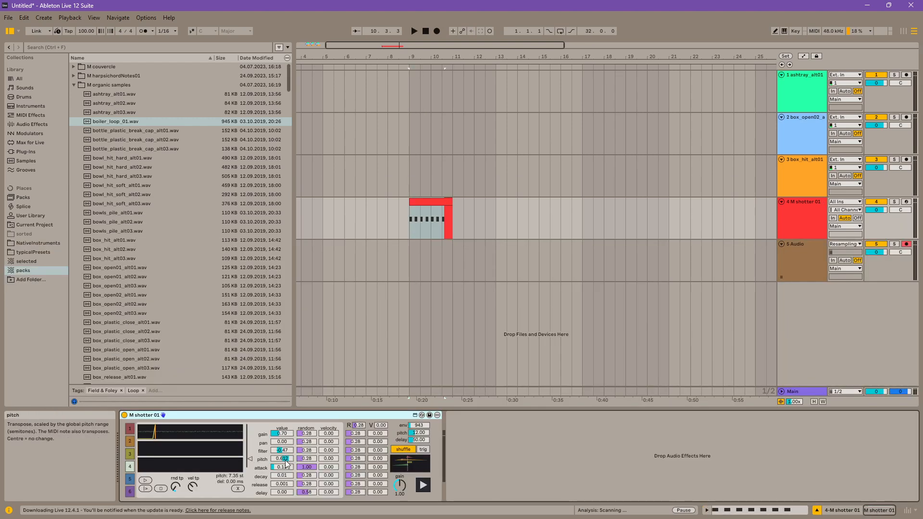
click(285, 466)
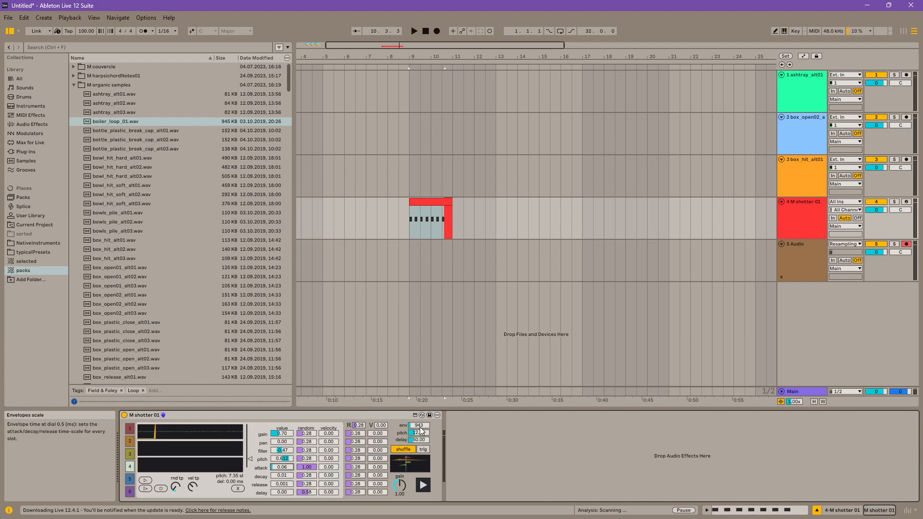
key(space)
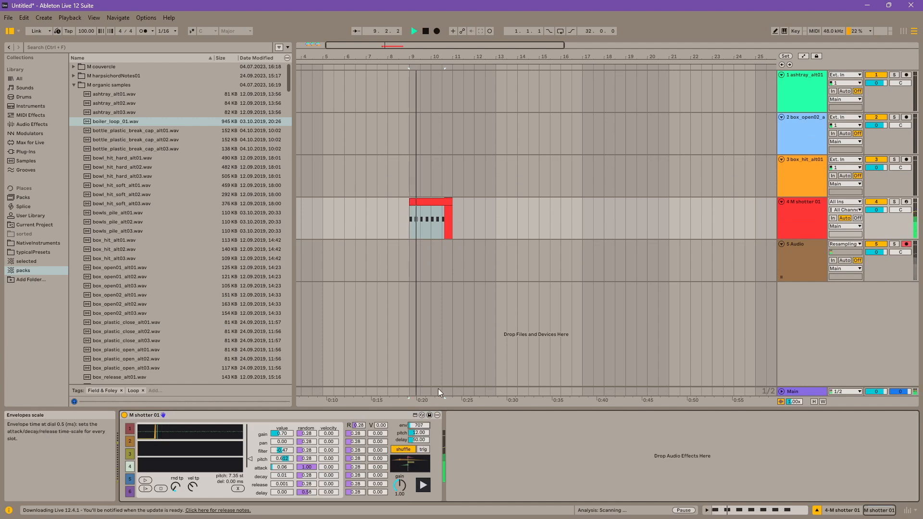
Step: Record the M shotter 01 clip from bar 9 onto the resampling audio track, stopping before bar 11
drag(421, 57, 420, 116)
click(361, 235)
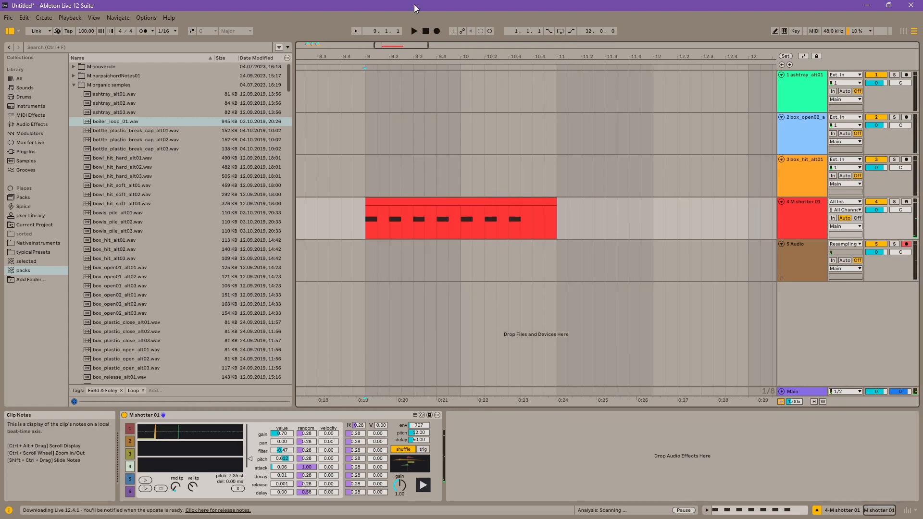
click(438, 33)
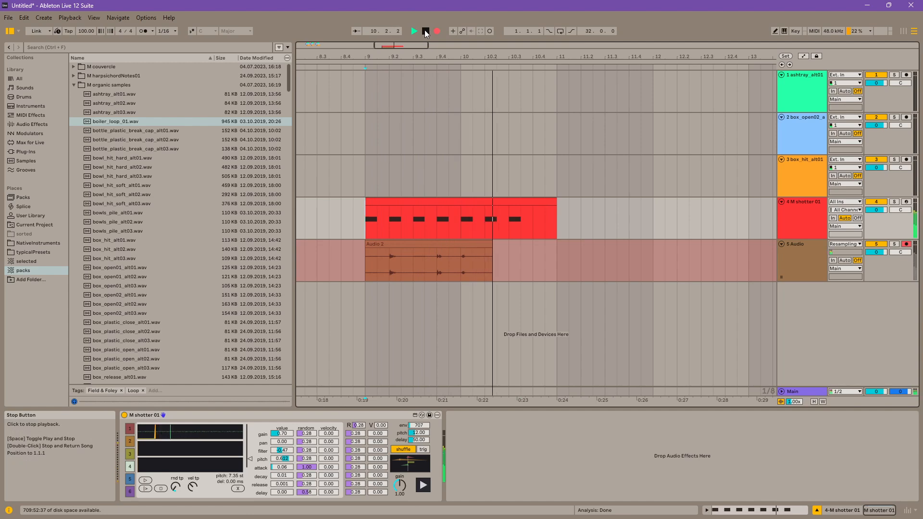
click(425, 32)
Step: Examine how the recorded hits line up with the MIDI notes between bars 9 and 11
click(473, 267)
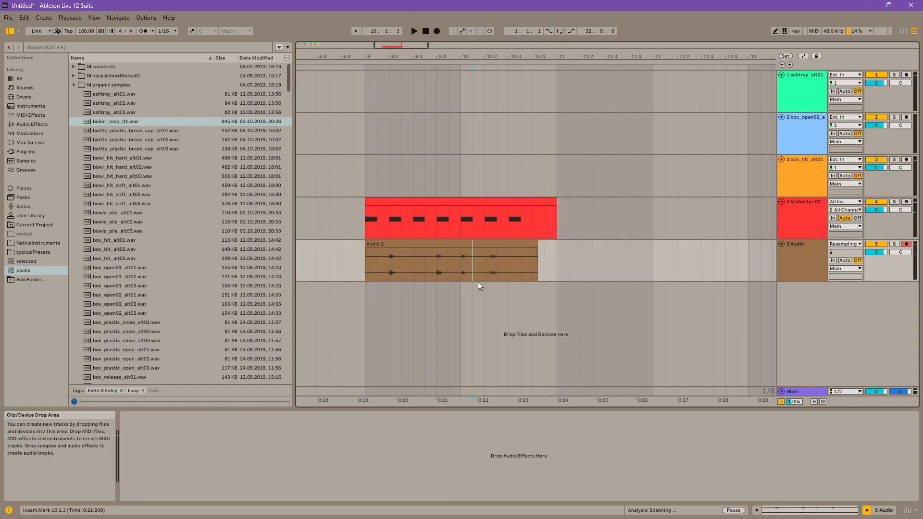
drag(476, 53, 477, 96)
click(441, 266)
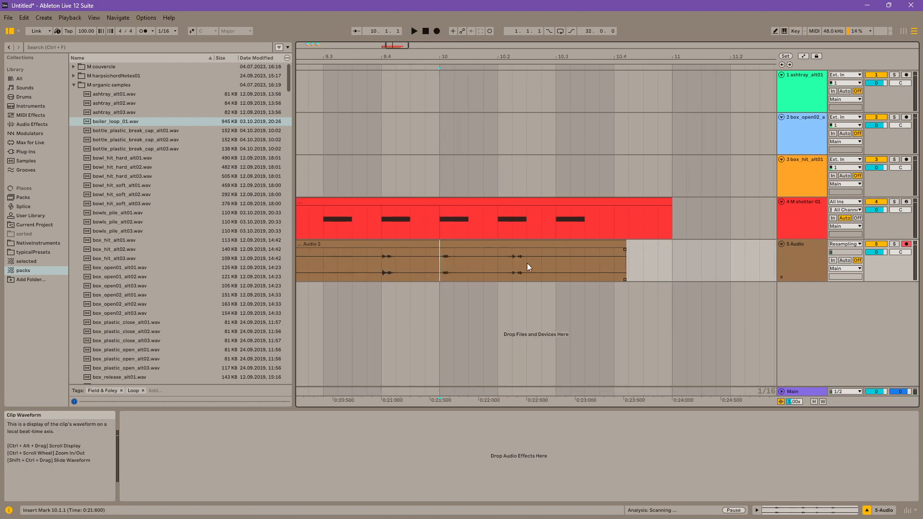
drag(506, 264, 512, 256)
click(513, 257)
drag(558, 224, 590, 225)
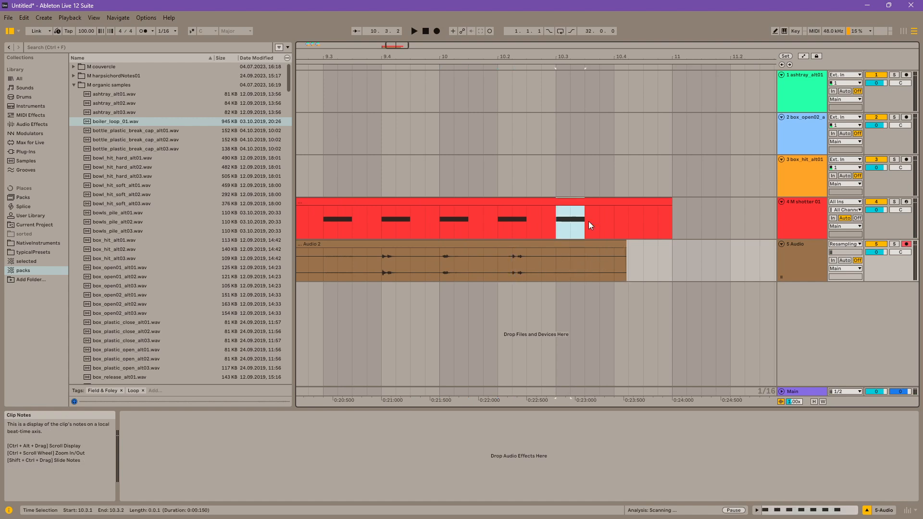
drag(549, 56, 583, 27)
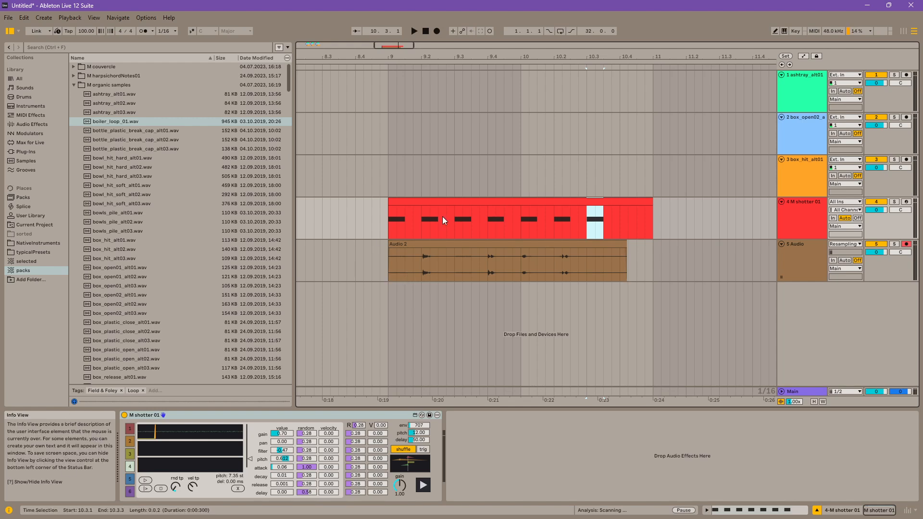
click(490, 258)
click(422, 276)
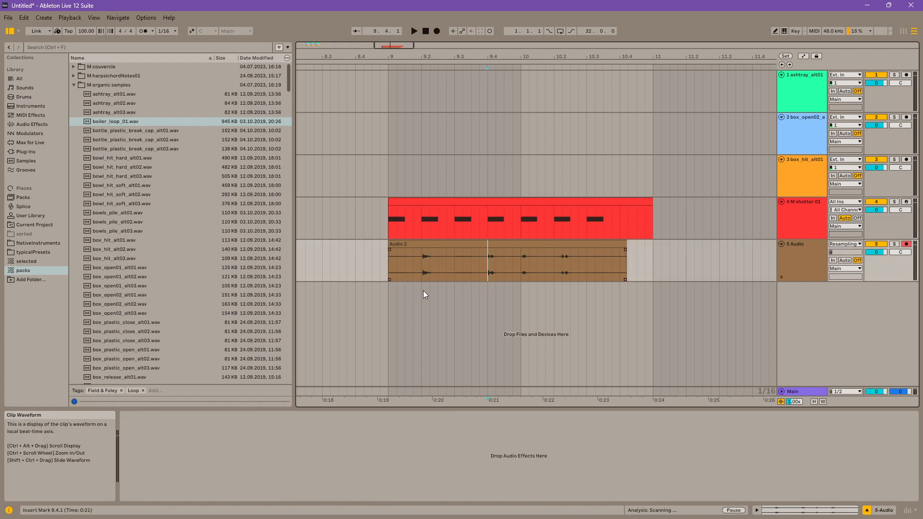
Step: Set the M shotter 01 slot's delay randomness and the global attack, decay, release and delay randomness to 0.00
click(797, 224)
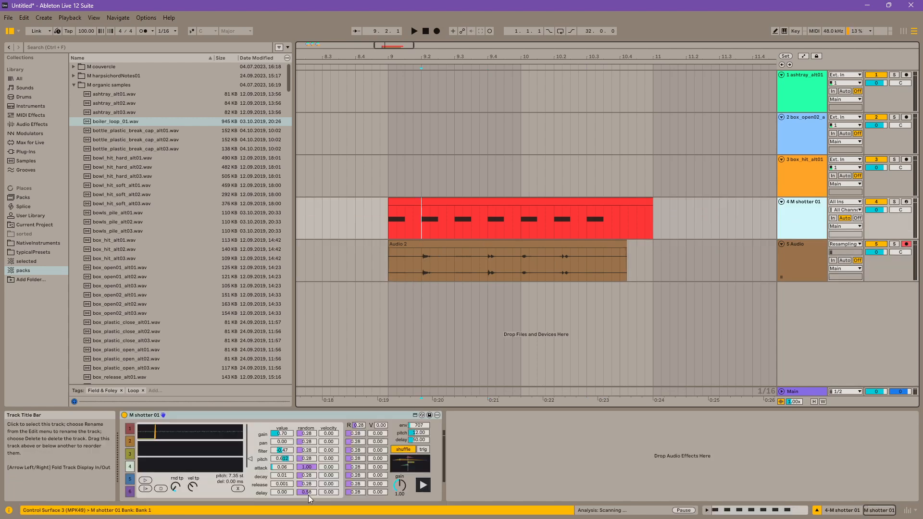
drag(307, 493, 307, 517)
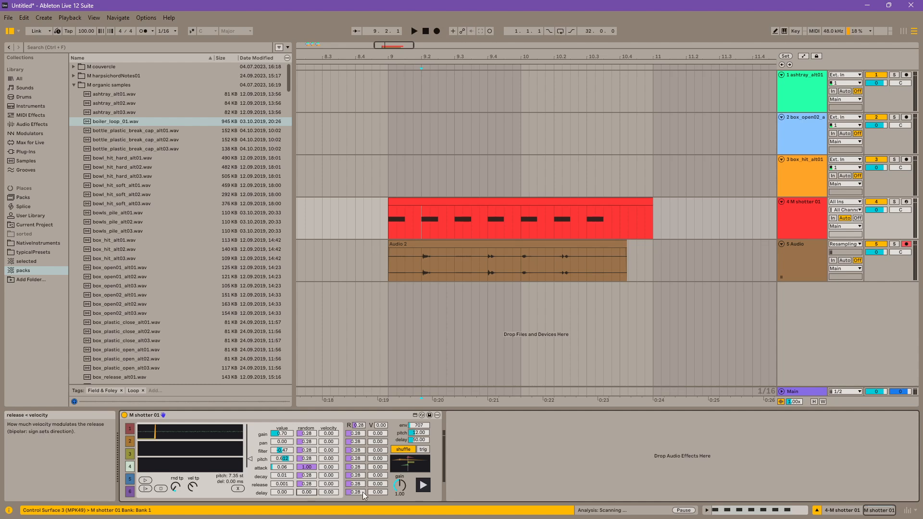
drag(356, 493, 356, 515)
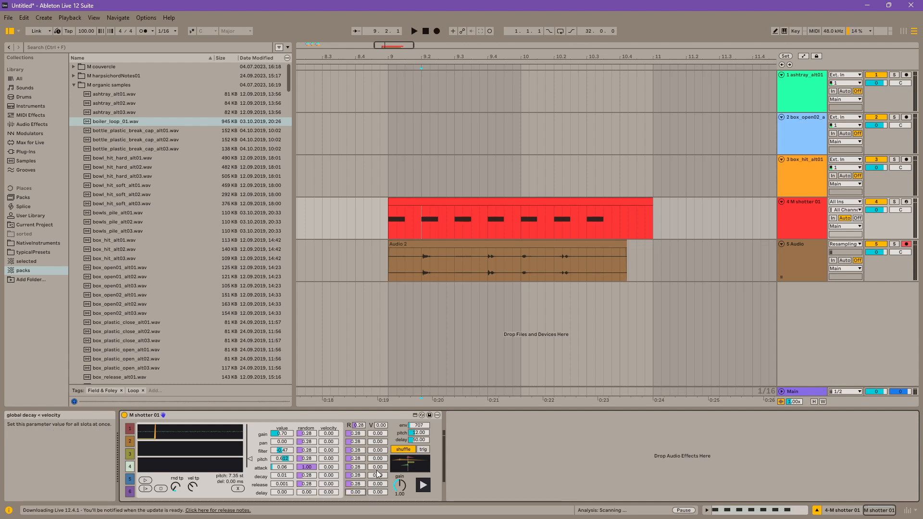
drag(359, 466, 360, 475)
click(359, 475)
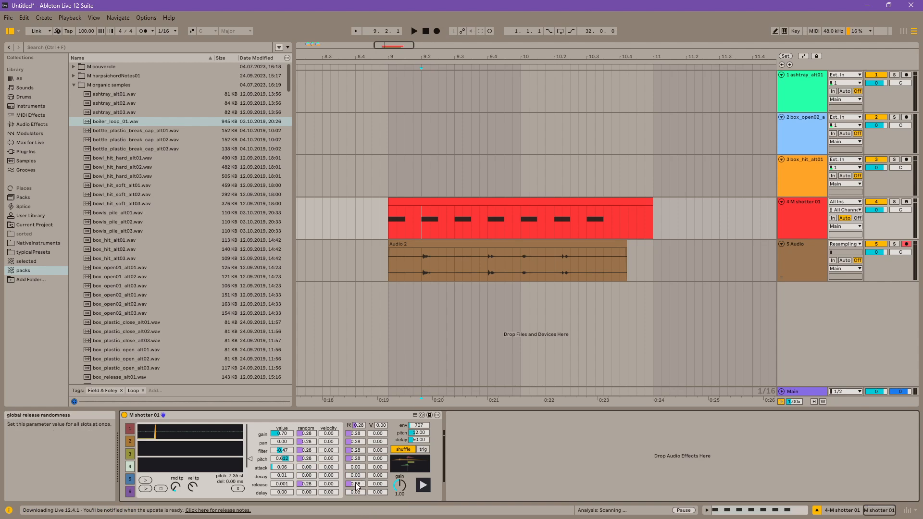
drag(357, 486, 358, 495)
Step: Resample the MIDI clip again from bar 9 over the previous recording and compare its hits with the notes
click(430, 205)
key(F9)
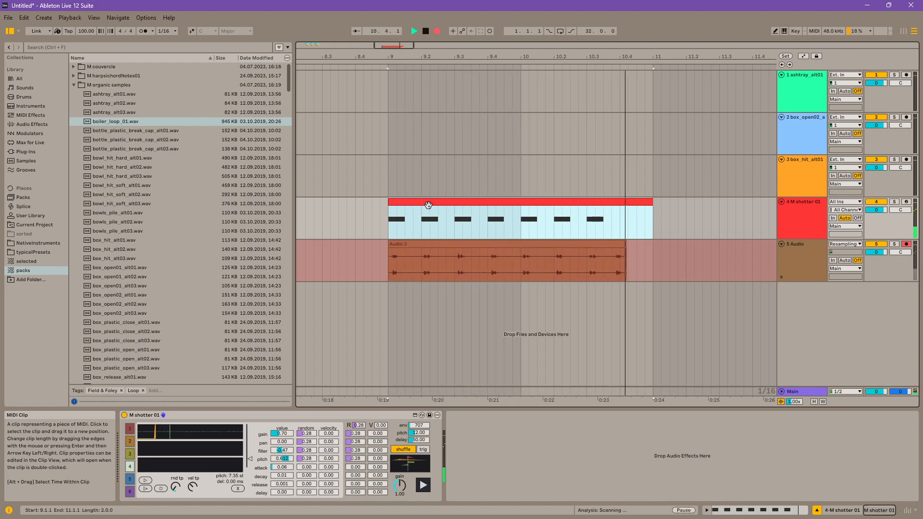
key(space)
drag(402, 267, 620, 277)
click(578, 221)
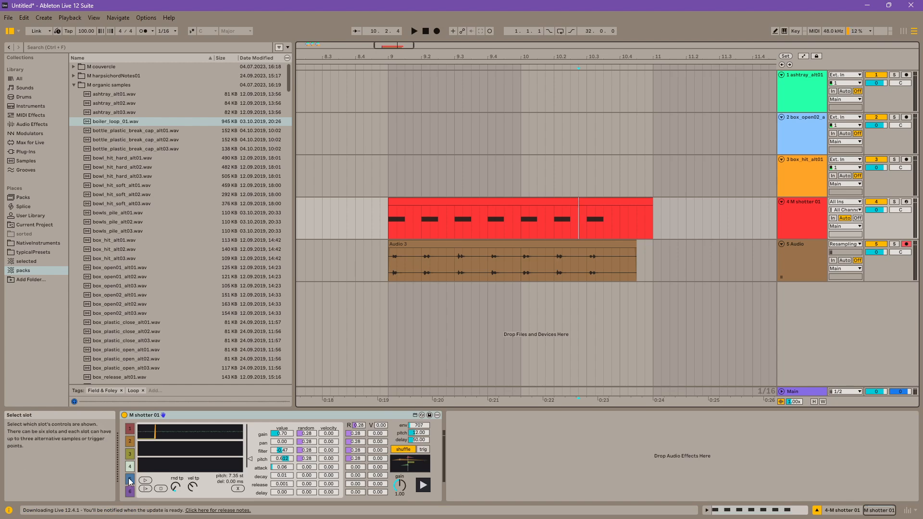
Step: Set the global randomizer to 1.00 and trigger the shotter several times to audition the variation
drag(252, 457, 250, 438)
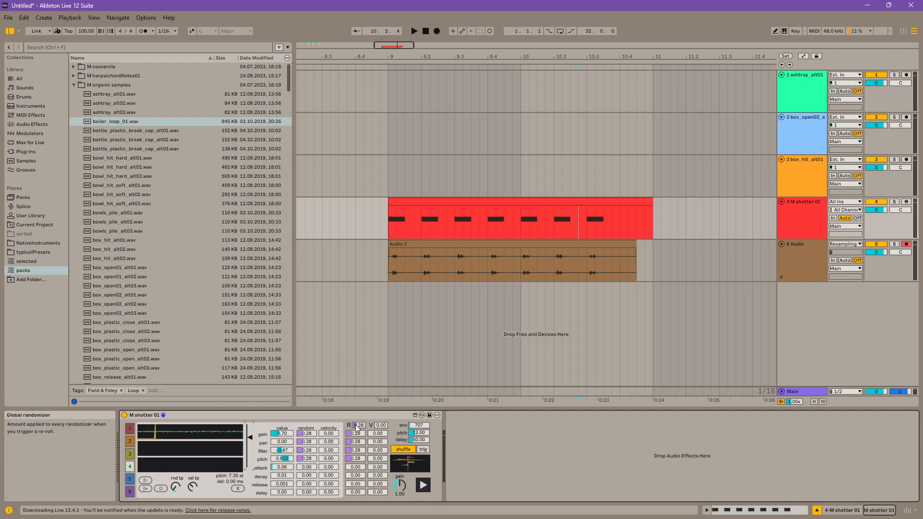
drag(359, 426, 359, 394)
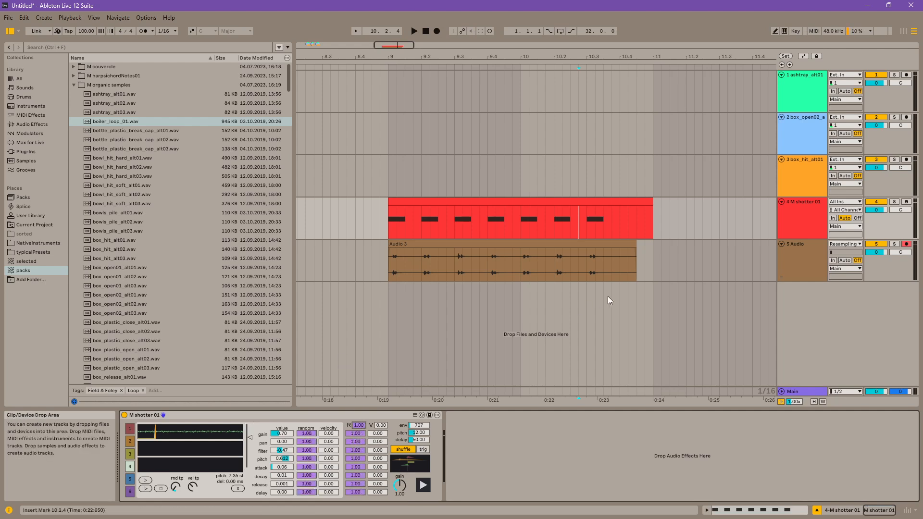
click(422, 487)
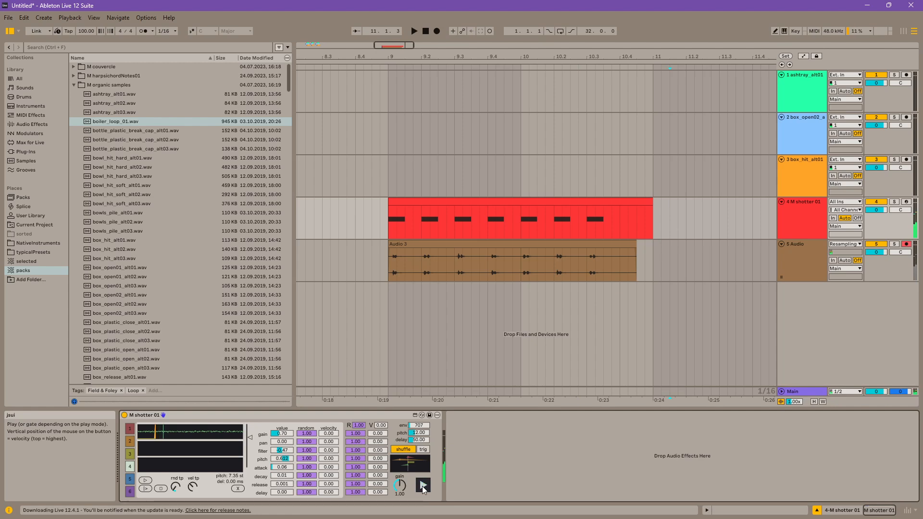
click(422, 486)
click(422, 487)
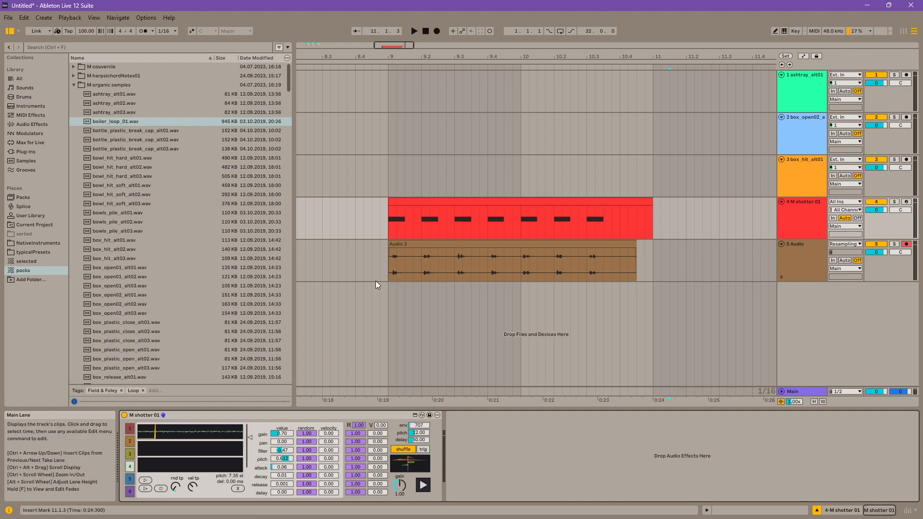
drag(590, 57, 467, 44)
click(509, 237)
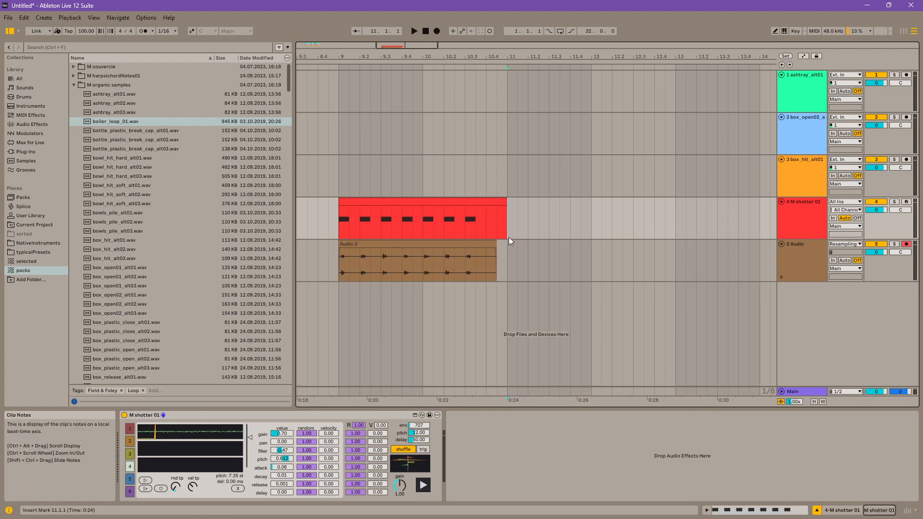
click(423, 485)
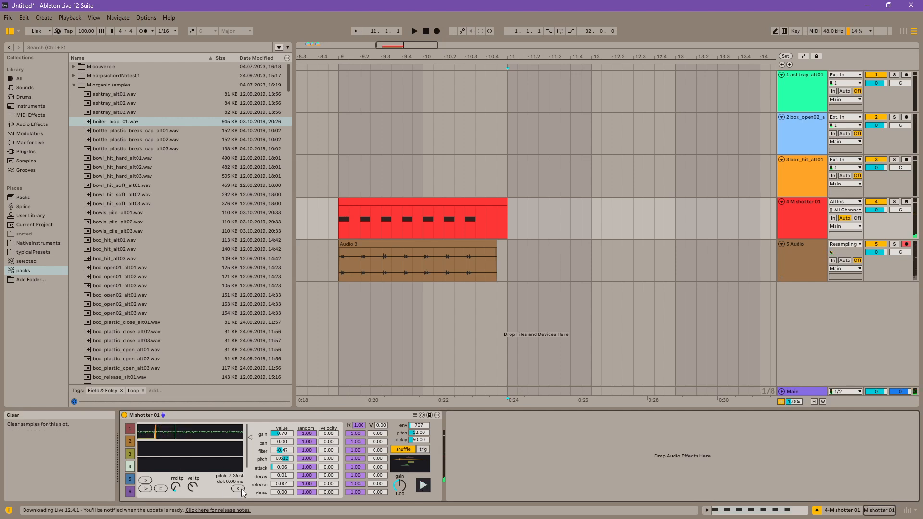
Step: Clear slot 4 and load box_plastic_close_alt03, alt02 and alt01 as its three alternative samples
click(129, 454)
click(130, 467)
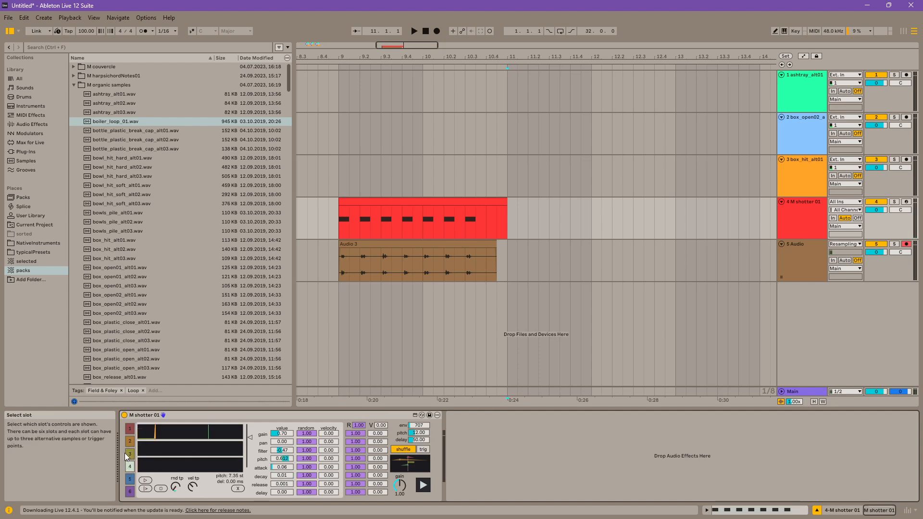
scroll(121, 319, down, 1)
click(125, 321)
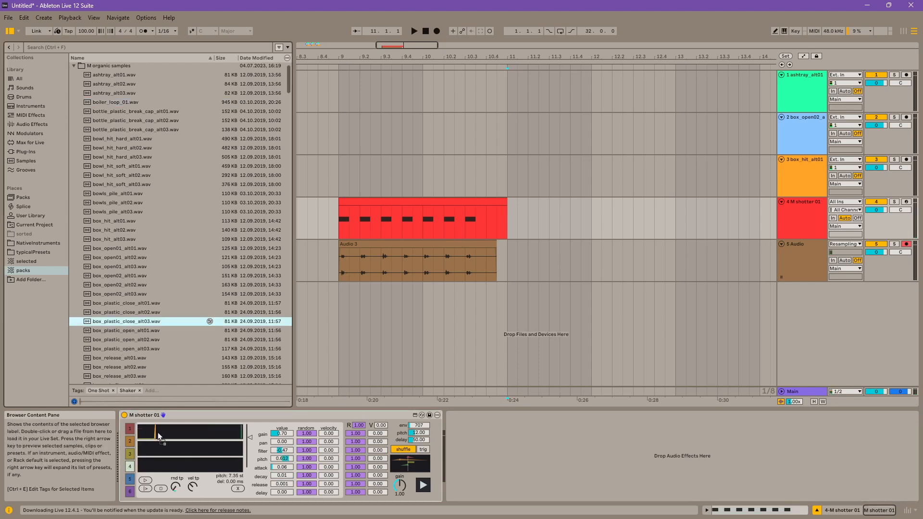
click(139, 312)
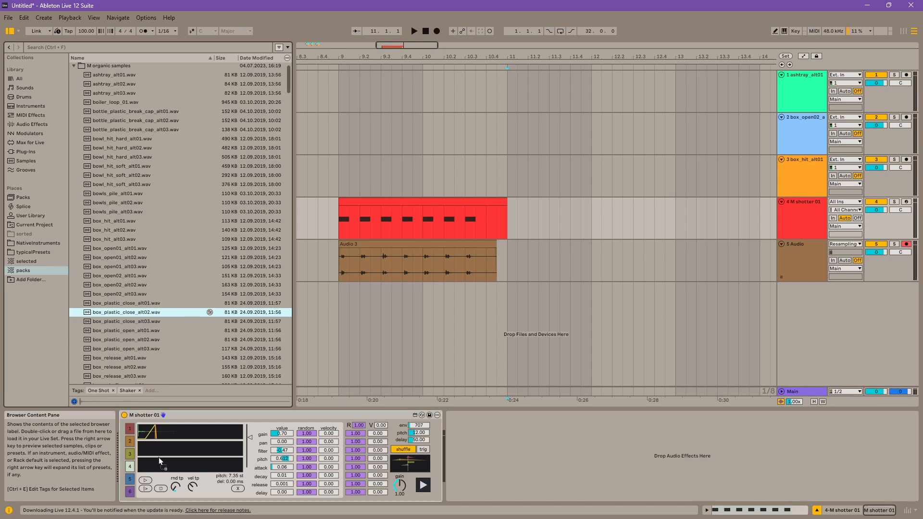
click(159, 303)
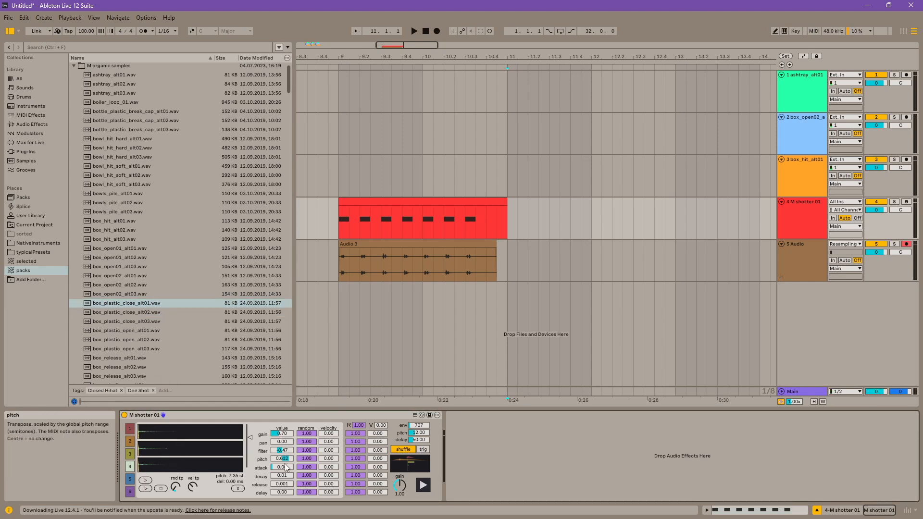
Step: Set slot 4's attack to 0.15 and decay to 0.17, and audition the hit
drag(285, 467, 284, 466)
click(424, 485)
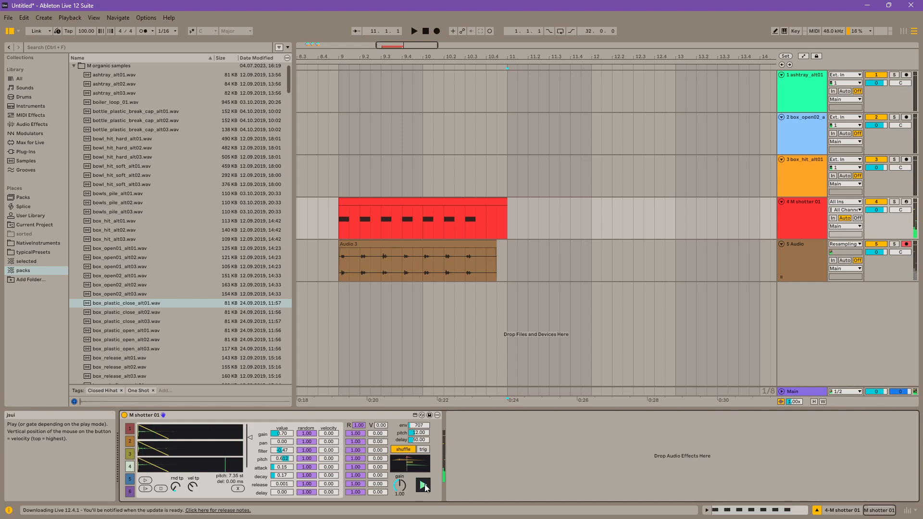
click(425, 487)
Step: Load caps_many_rumble_alt01, alt02 and alt03 into slot 5 as its three alternative samples
click(129, 480)
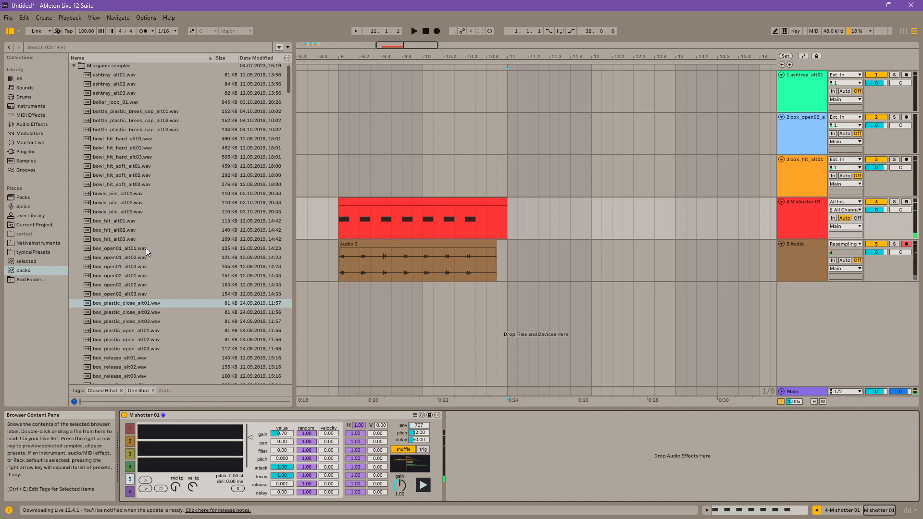
scroll(140, 259, down, 6)
drag(124, 268, 164, 447)
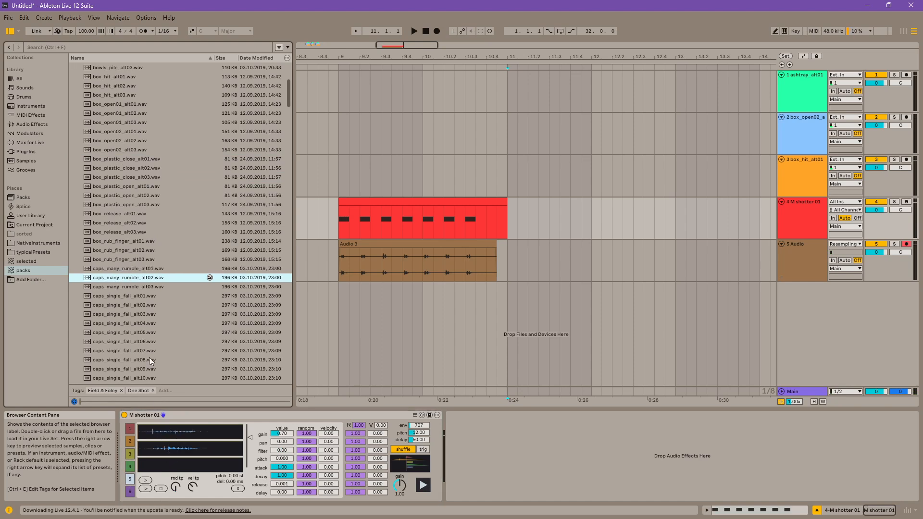
drag(139, 287, 186, 462)
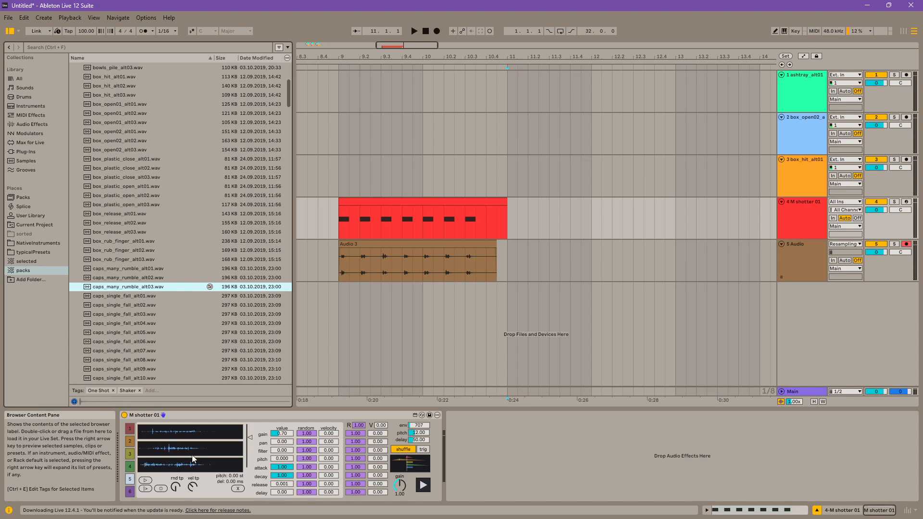
Step: Place slot 5's trigger points near the middle of its samples and set attack to 0.03 and decay to 0.04
click(191, 433)
click(190, 447)
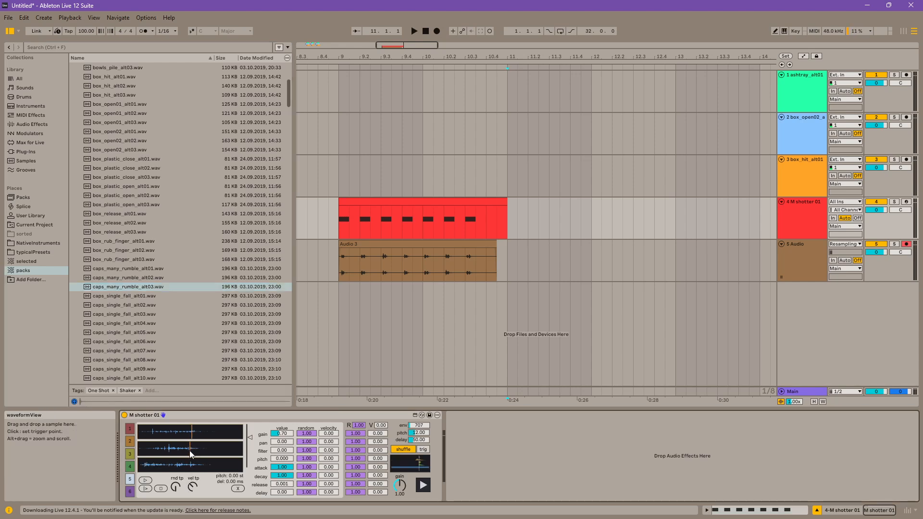
drag(282, 467, 282, 509)
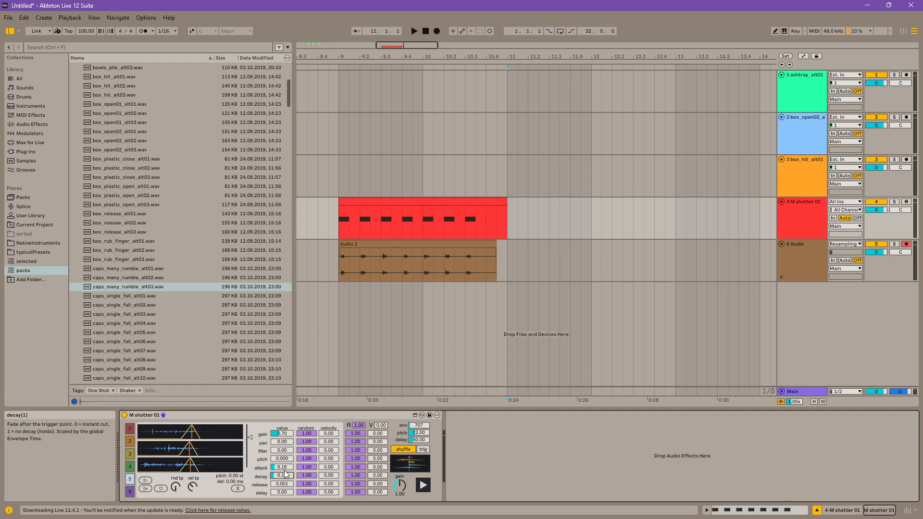
drag(282, 467, 282, 488)
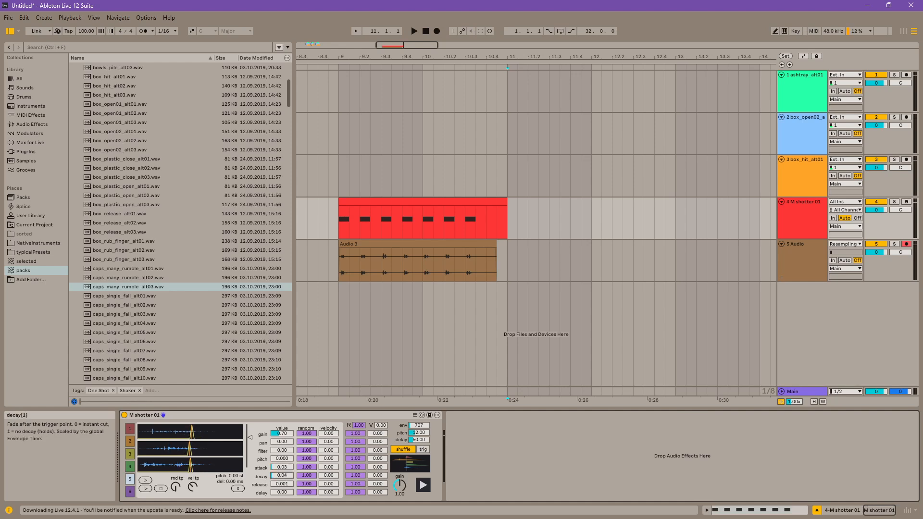
Step: Audition the layered hit several times and set the global randomizer to 0.35
click(424, 486)
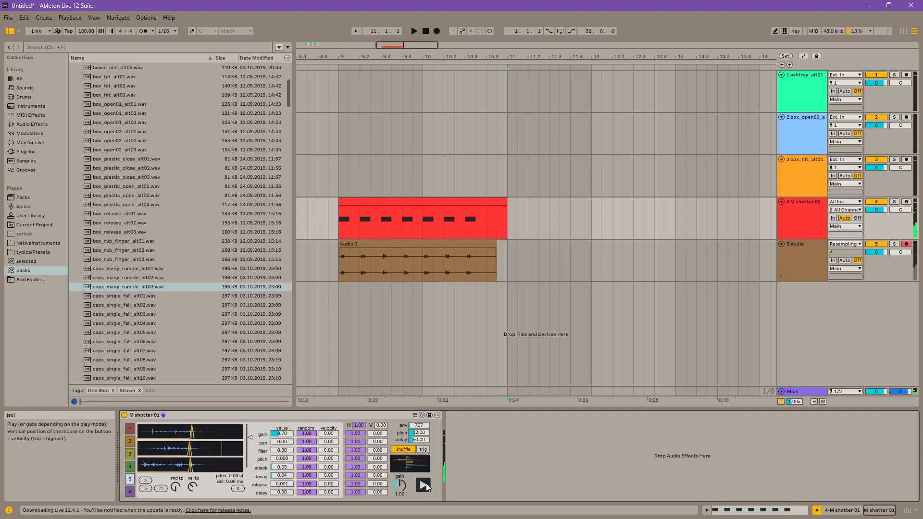
click(428, 488)
click(428, 488)
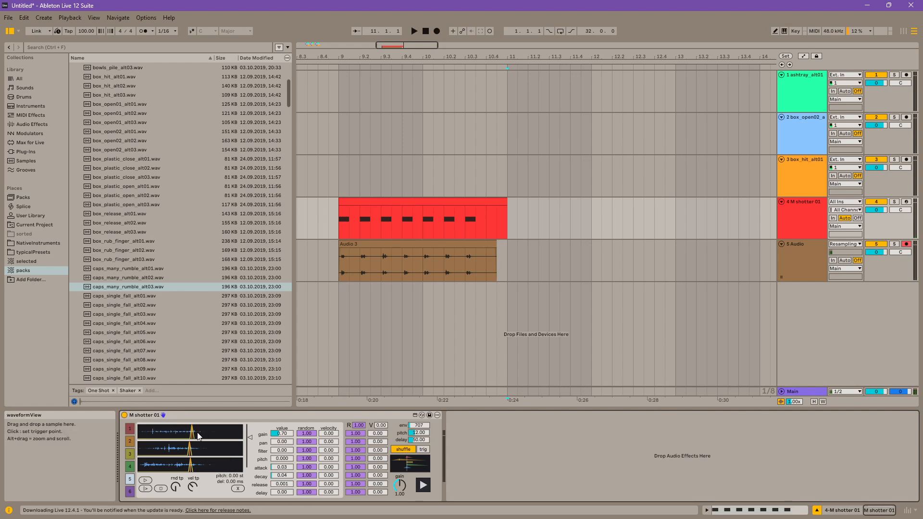
click(423, 486)
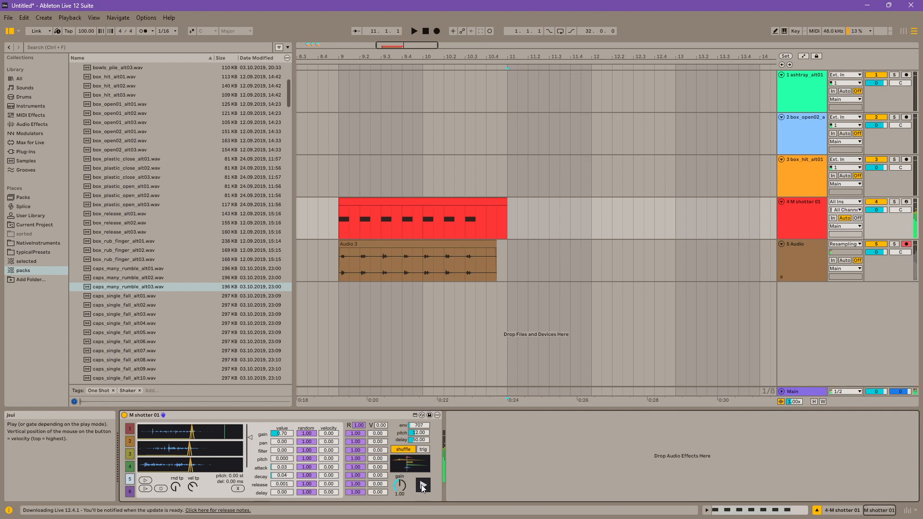
drag(359, 425, 359, 456)
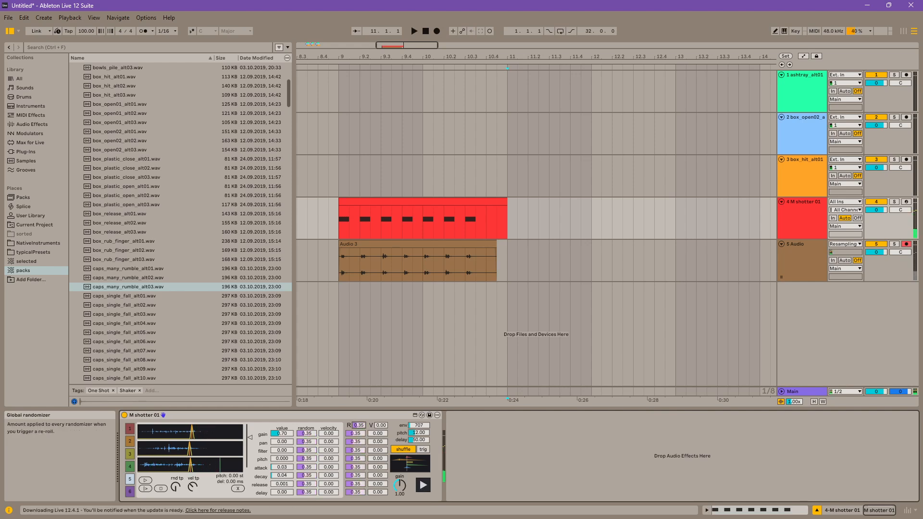
Step: Set the global randomizer to 0.00 and the global velocity amount to 1.00, and audition the layered hit several times
click(422, 486)
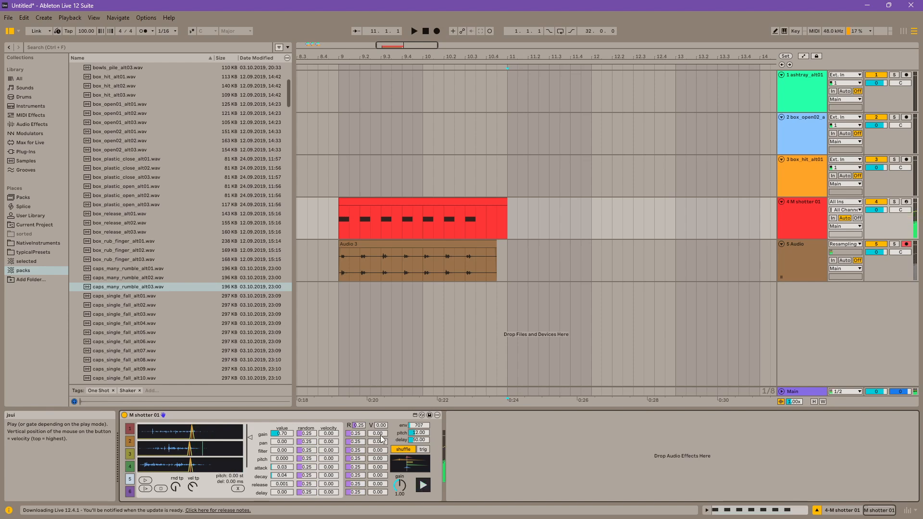
drag(381, 426, 359, 444)
click(425, 490)
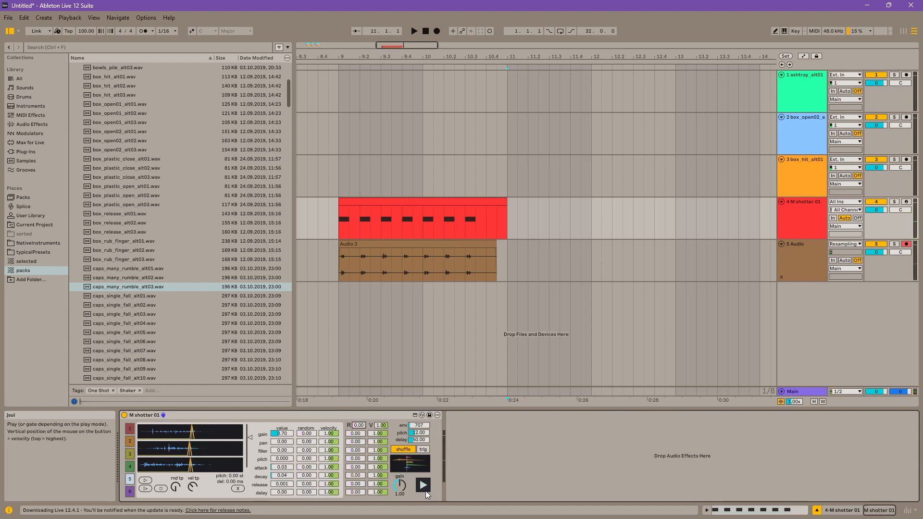
click(422, 488)
click(423, 484)
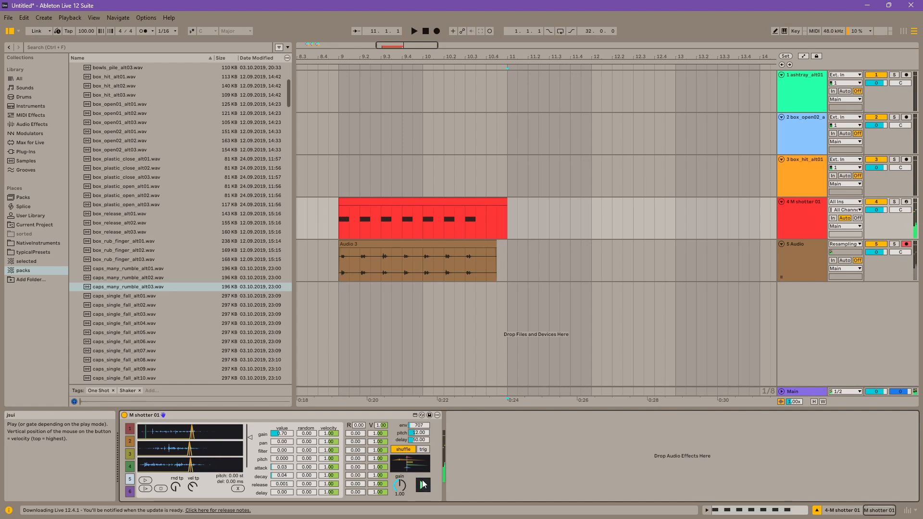
click(424, 484)
click(423, 481)
click(424, 486)
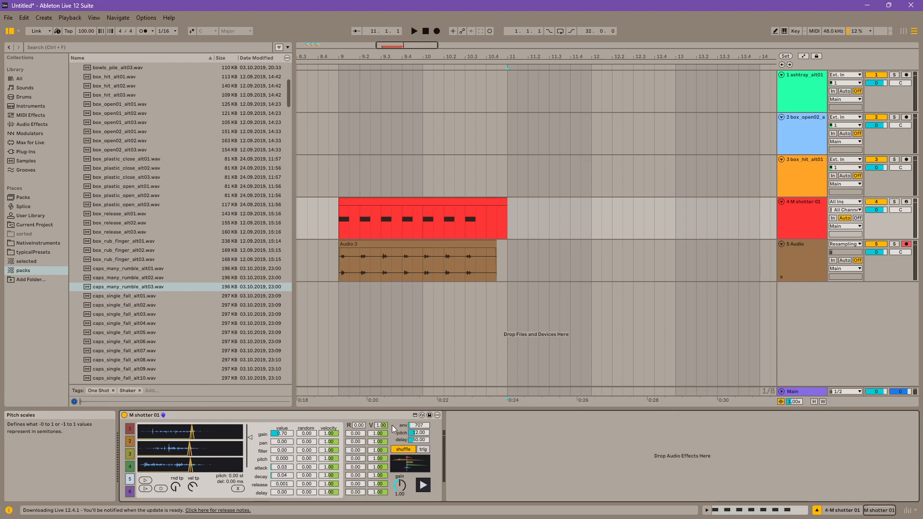
Step: Move the trigger points of slot 5's three samples earlier, to about a quarter to a third of the way through
click(359, 414)
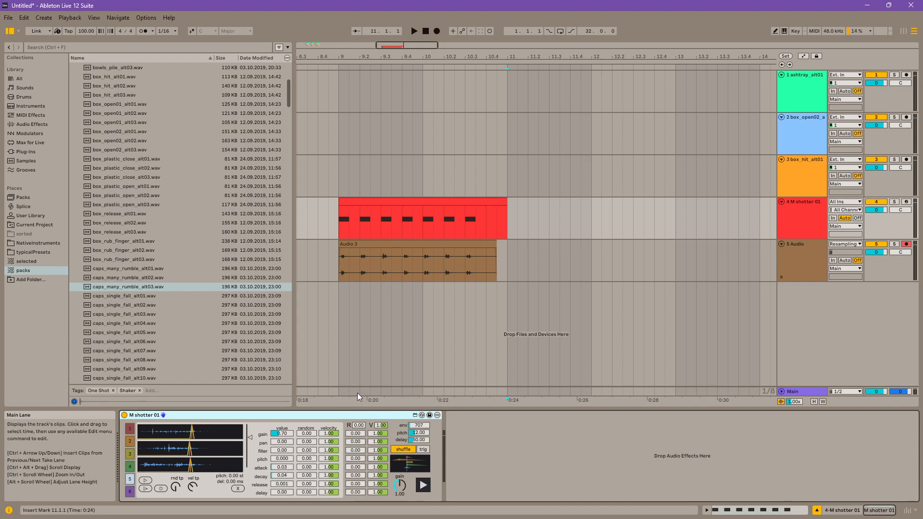
click(168, 464)
click(164, 449)
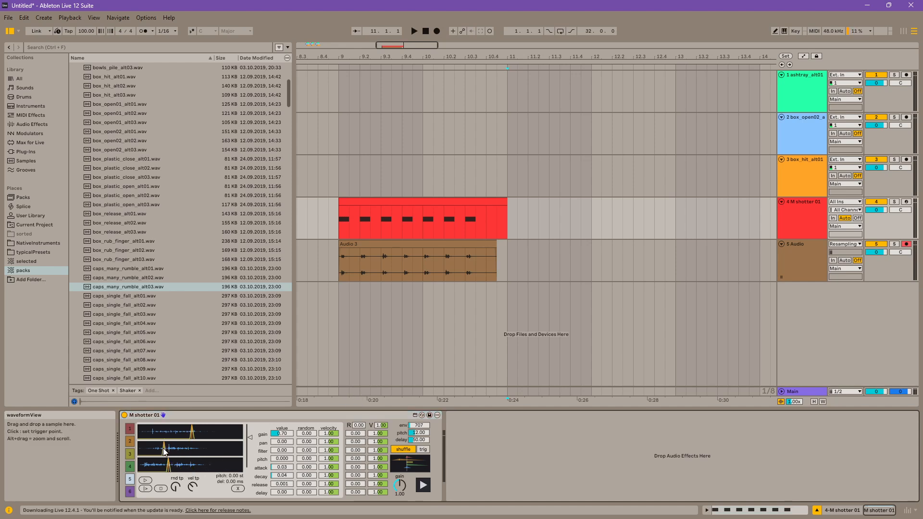
click(168, 434)
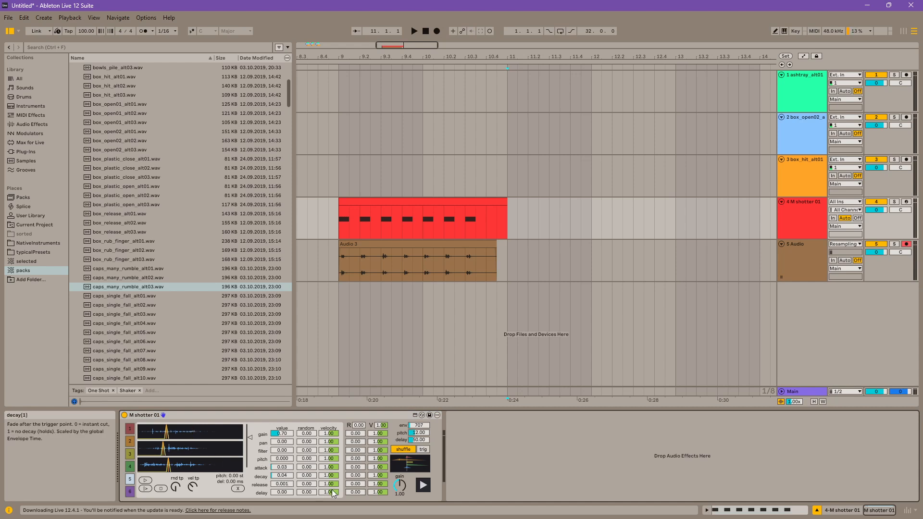